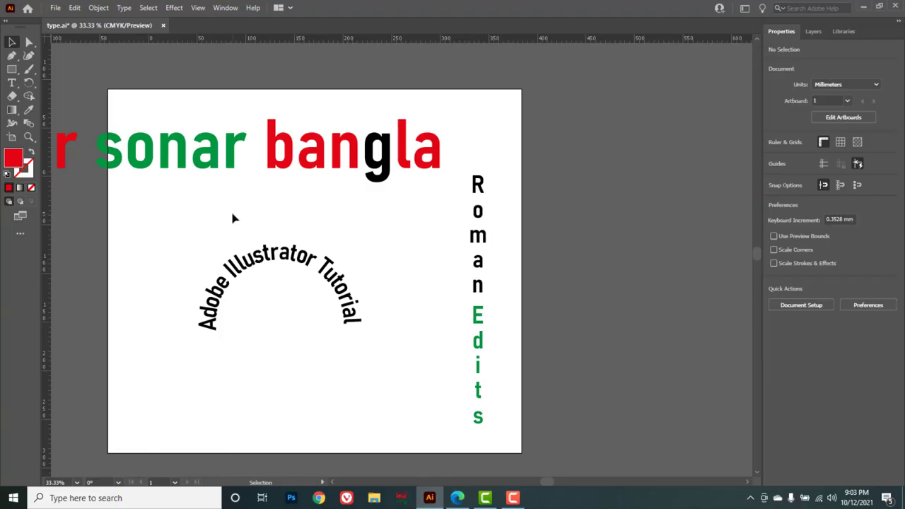
Switch to the browser and open the 'All tools of Adobe Illustrator 2021 in Bangla' playlist video on the YouTube channel.
click(457, 498)
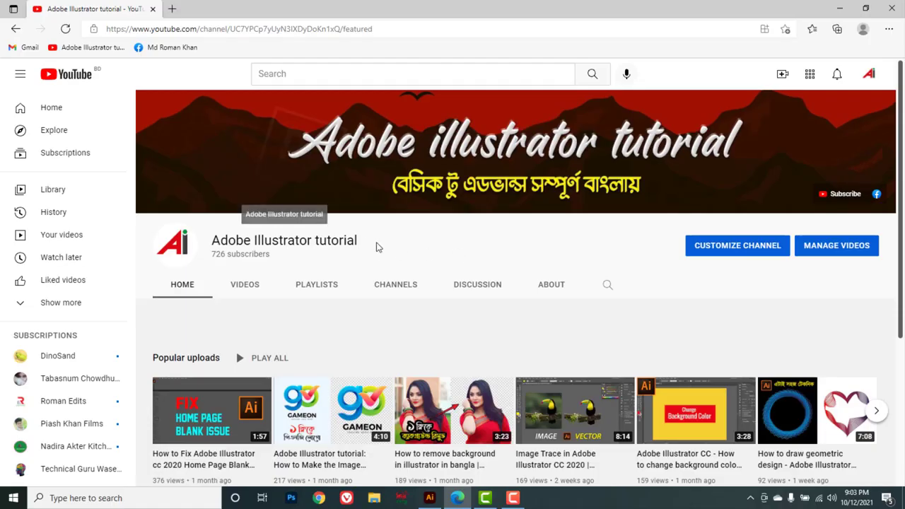
click(315, 285)
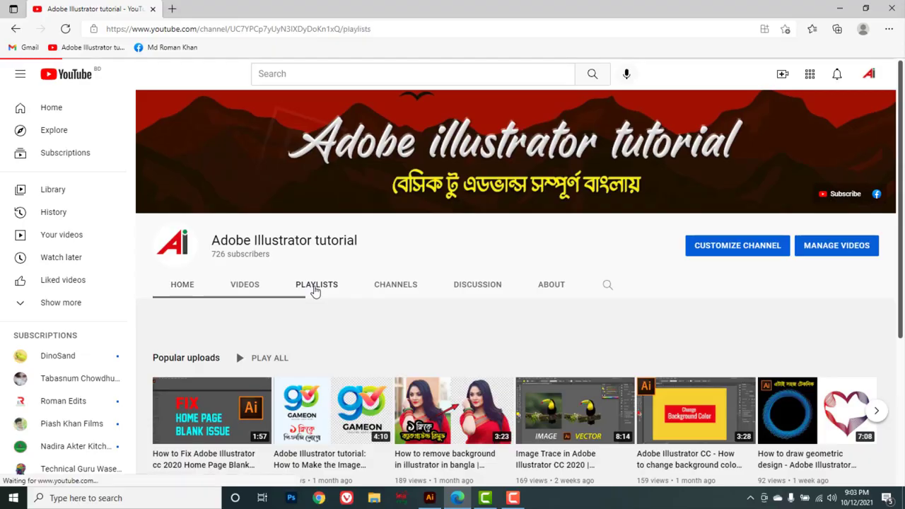
scroll(478, 361, down, 1)
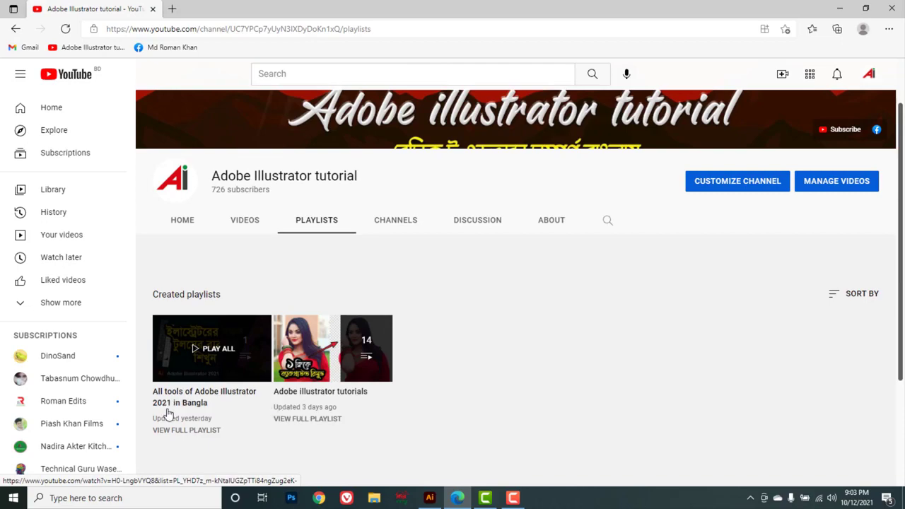
click(232, 344)
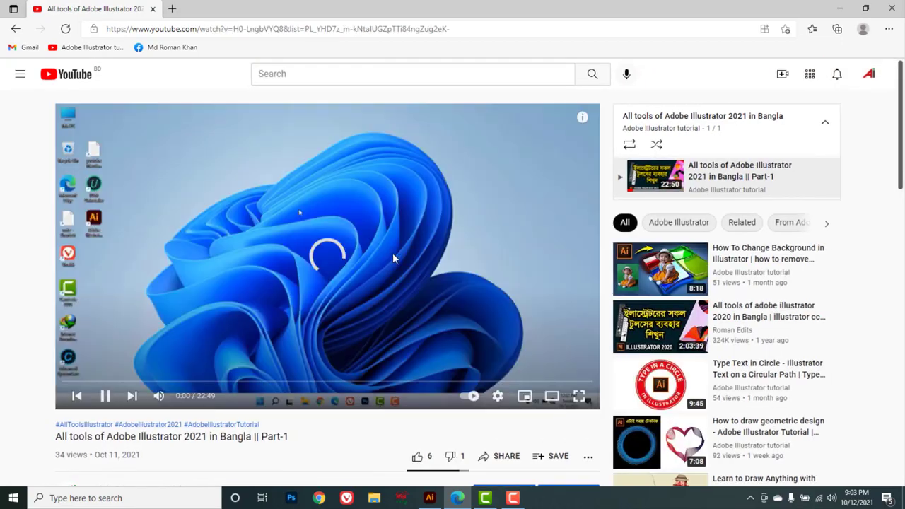
click(346, 259)
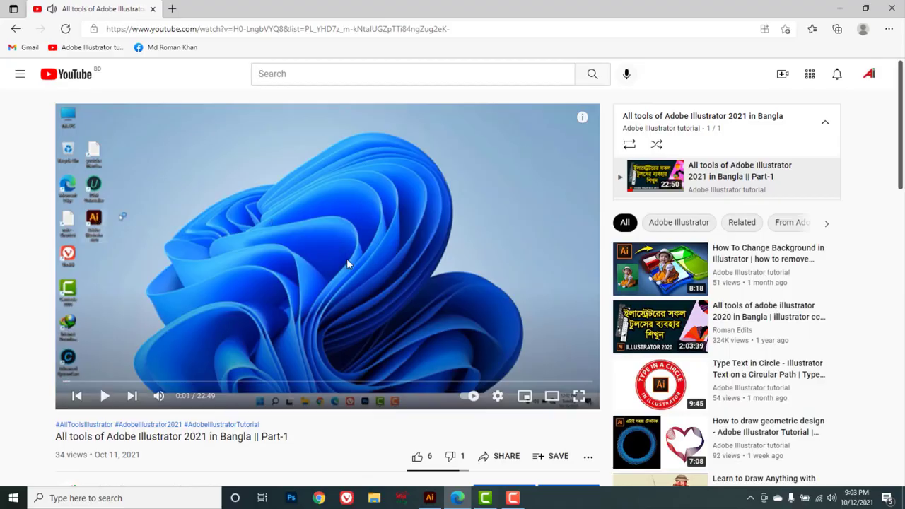
Return to Illustrator and delete the circular path text and the vertical 'Roman Edits' text.
click(840, 8)
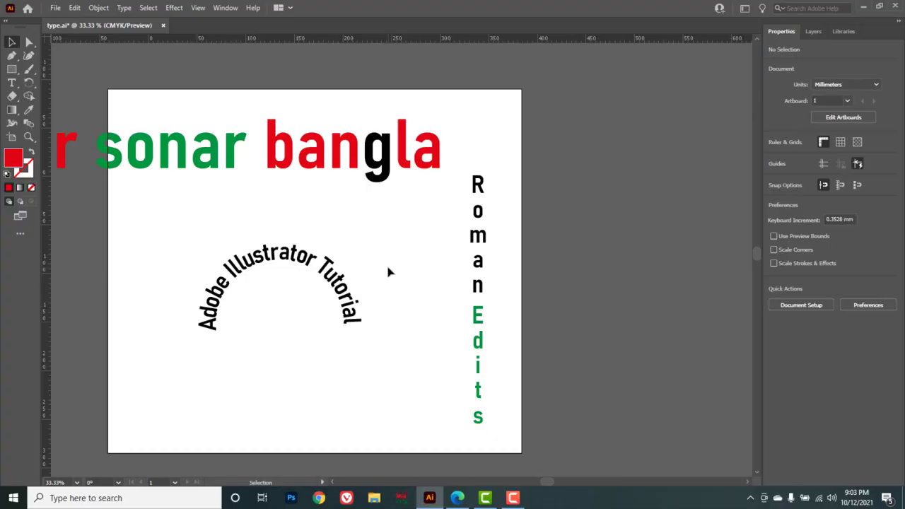
drag(168, 206, 536, 358)
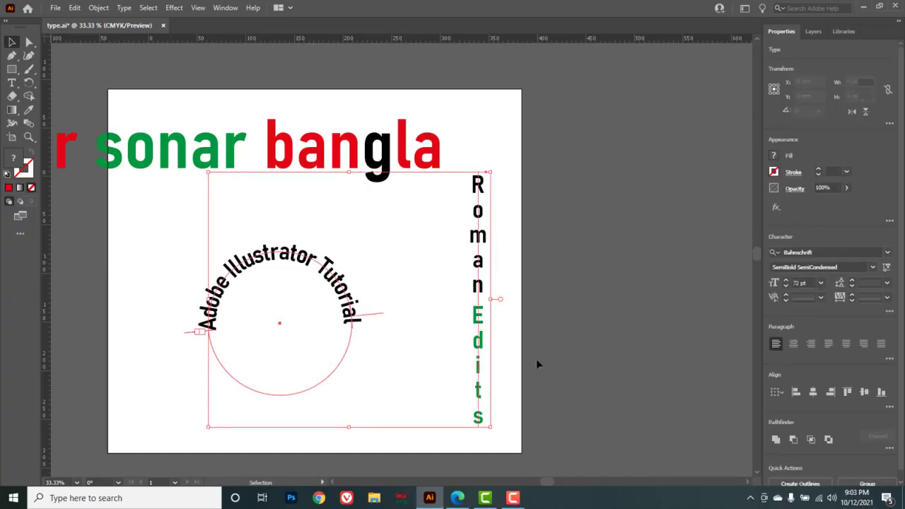
key(Delete)
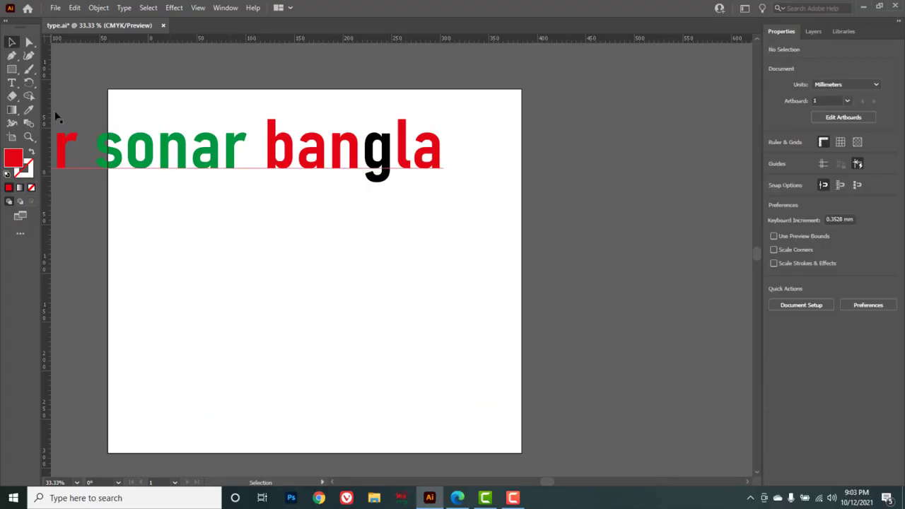
Move the 'Amar sonar bangla' text down into the middle of the artboard.
click(29, 83)
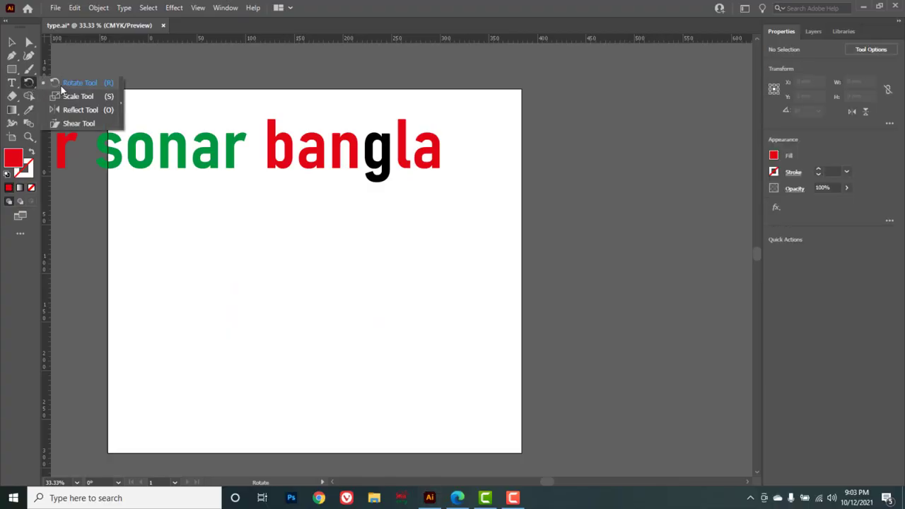
click(12, 42)
drag(170, 155, 363, 252)
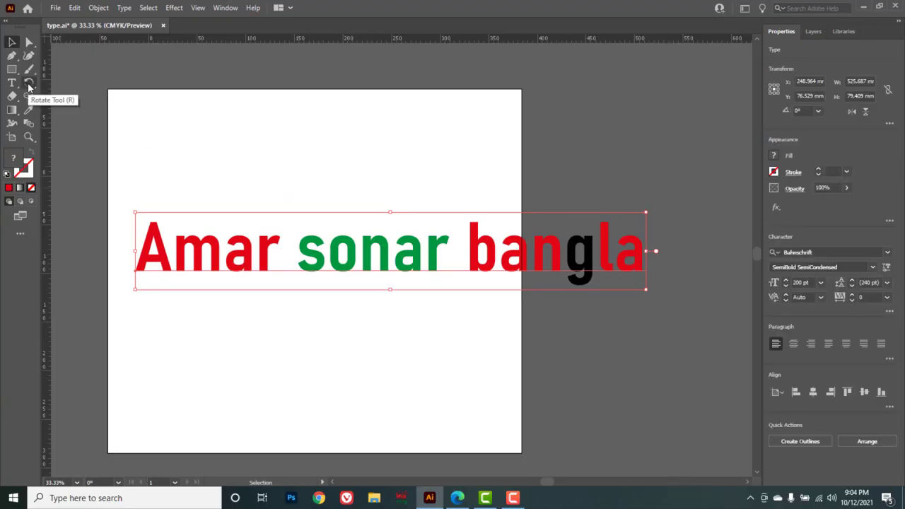
Rotate the 'Amar sonar bangla' text slightly with the Rotate tool.
drag(29, 86, 73, 82)
drag(665, 182, 411, 241)
Draw a red rectangle about 174 × 111 mm above the text with the Rectangle tool.
drag(13, 74, 68, 67)
drag(171, 103, 343, 210)
drag(29, 86, 72, 85)
drag(397, 105, 301, 139)
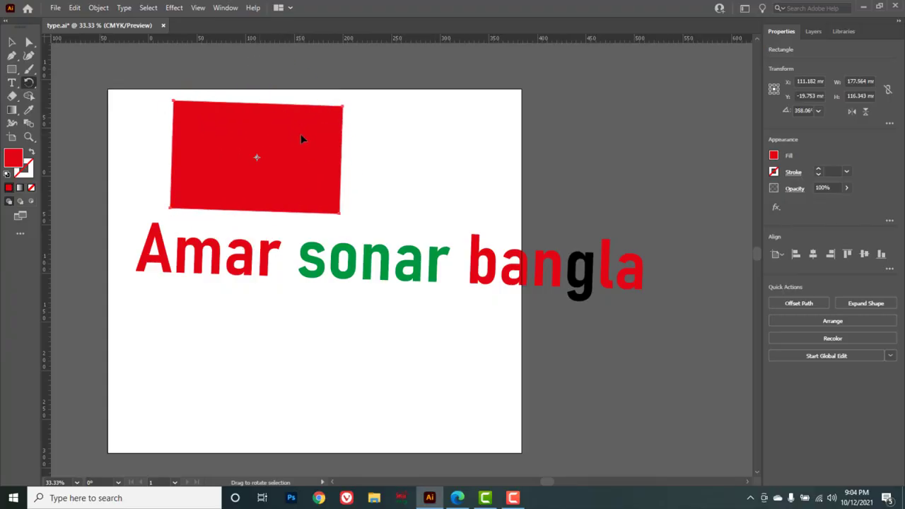
key(ctrl+z)
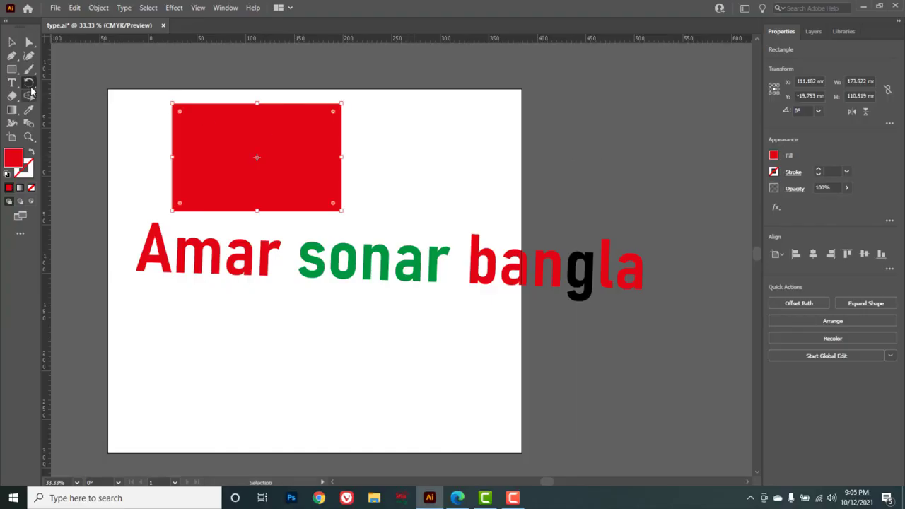
Scale the rectangle with the Scale tool to about 183 × 88 mm.
click(28, 83)
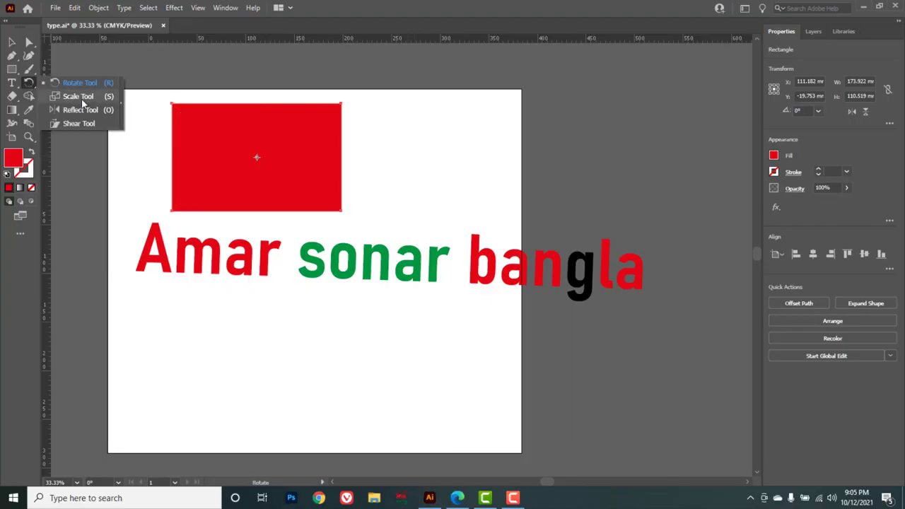
click(81, 99)
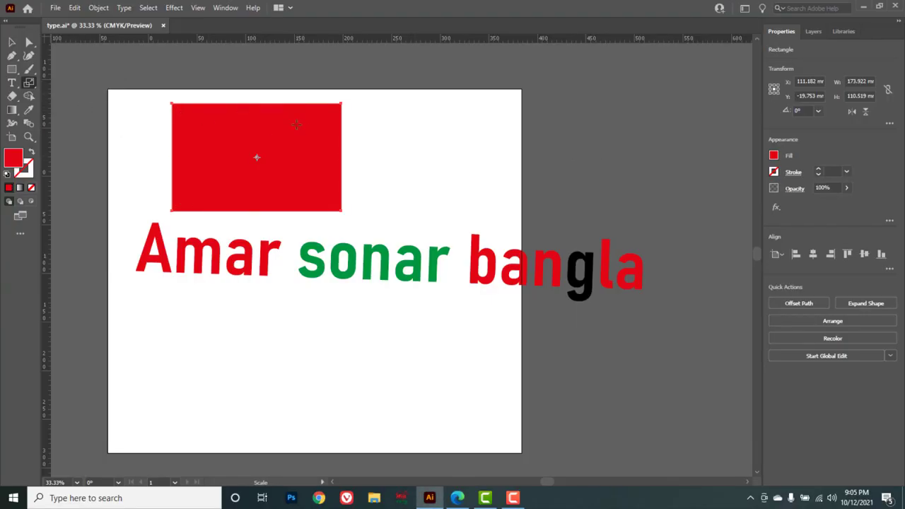
drag(344, 106, 346, 209)
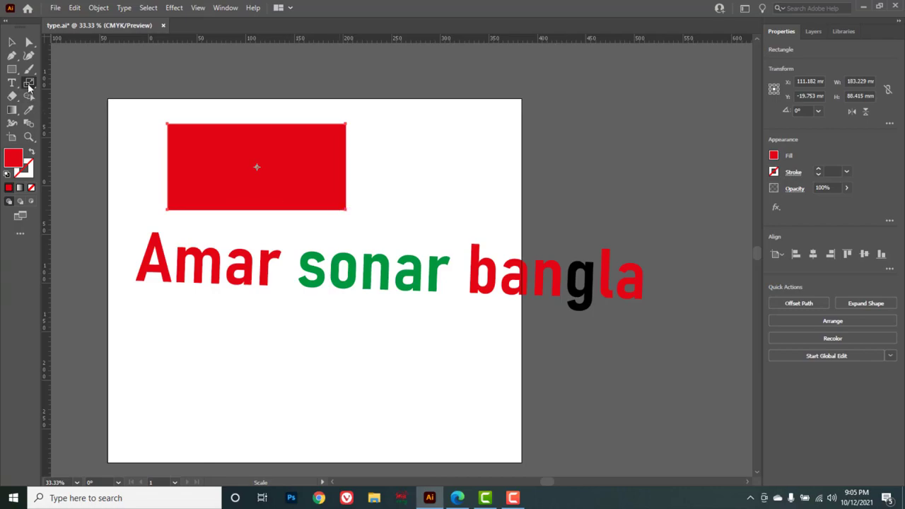
Draw a curved half-leaf shape about 98 mm tall with the Pen tool to the right of the rectangle.
click(29, 83)
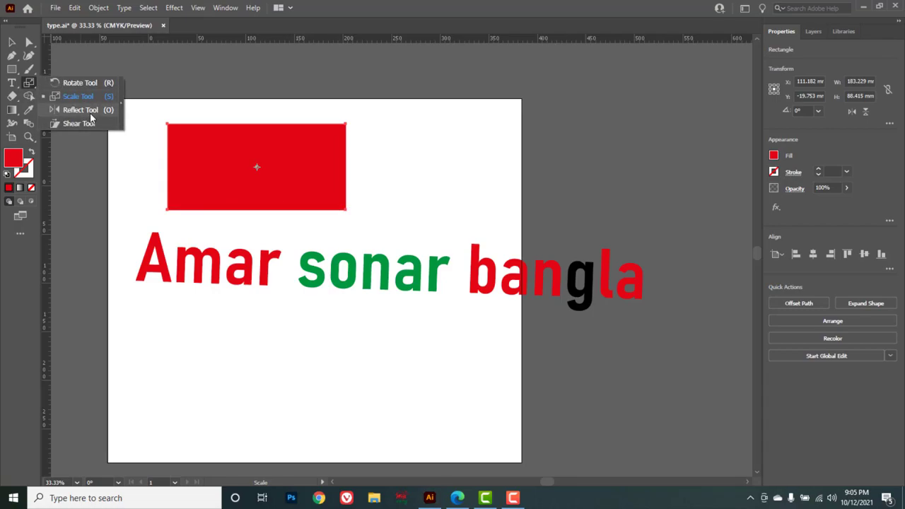
click(90, 113)
click(12, 55)
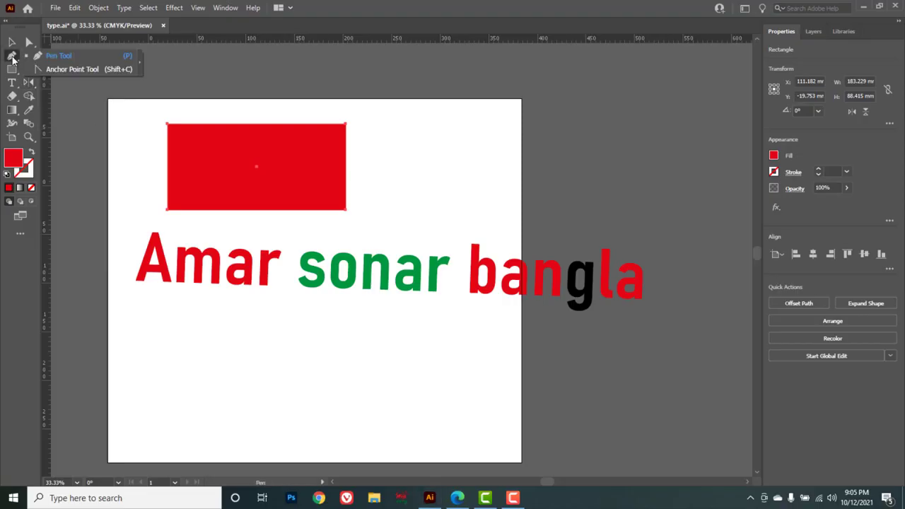
click(58, 56)
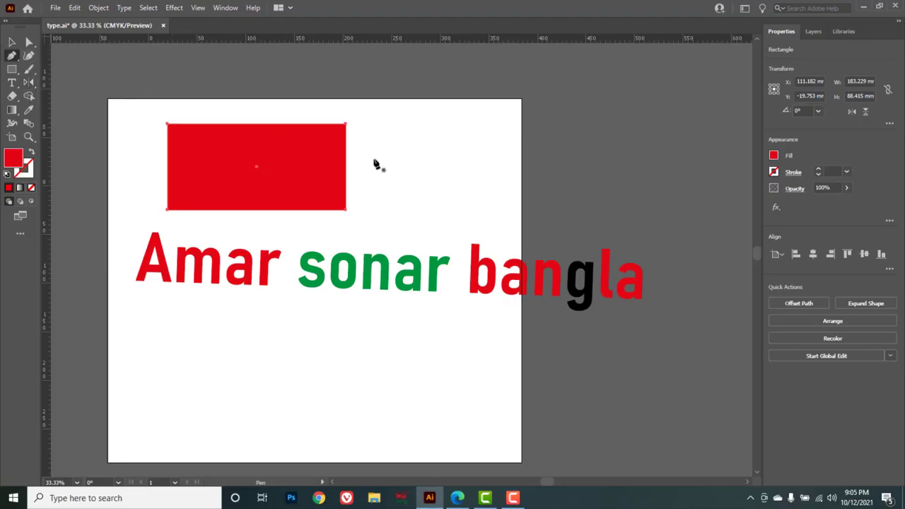
click(432, 131)
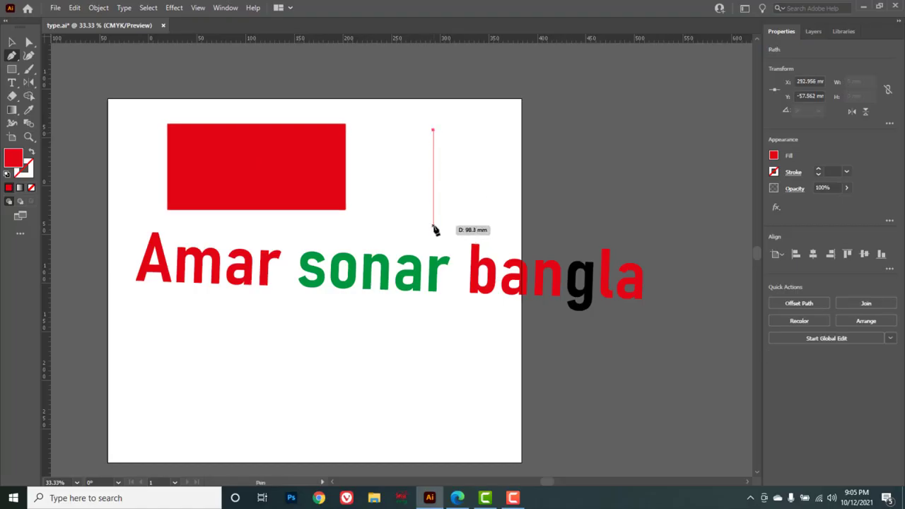
click(434, 227)
drag(435, 229, 373, 274)
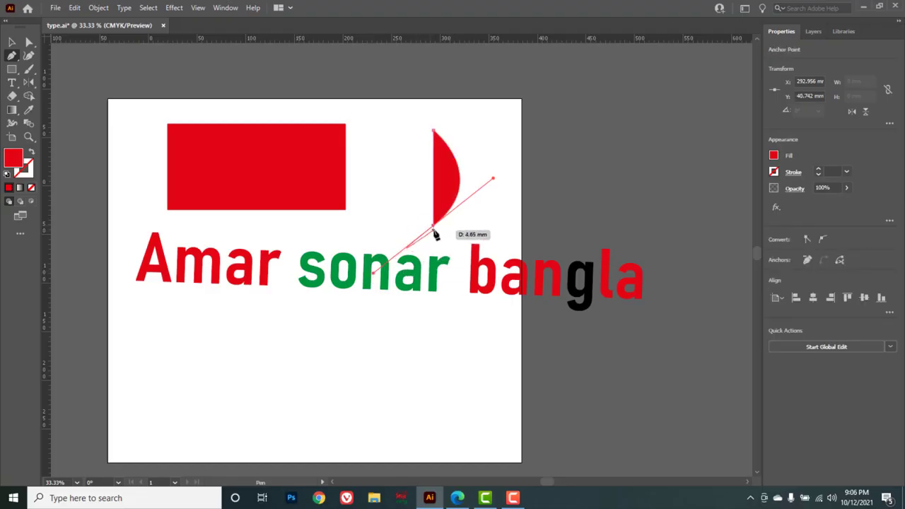
key(alt)
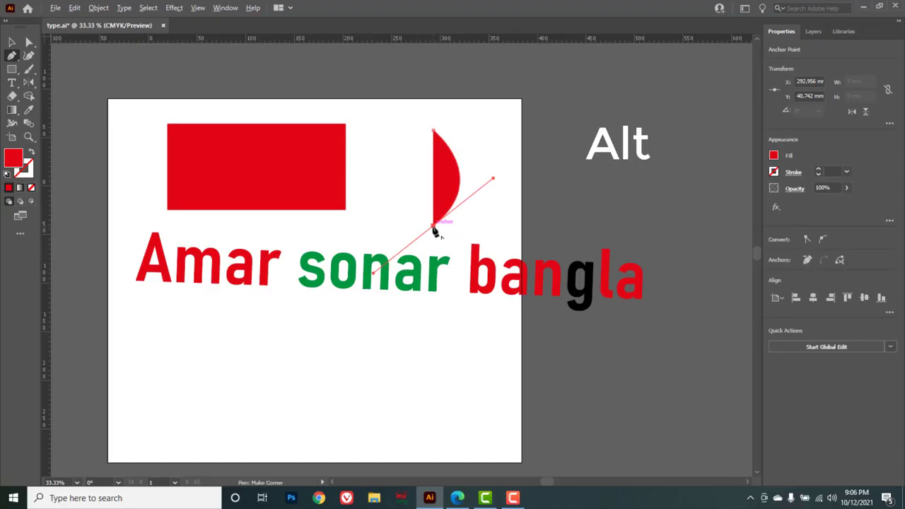
alt+click(434, 230)
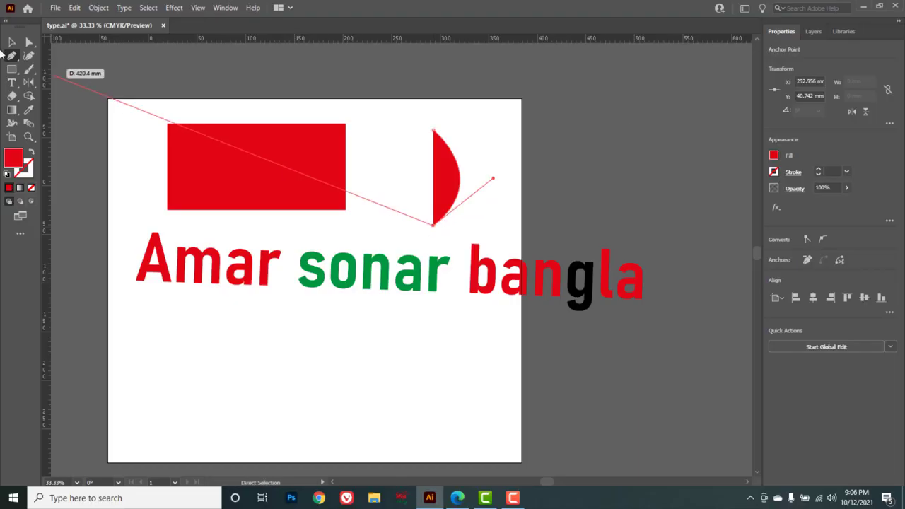
click(11, 42)
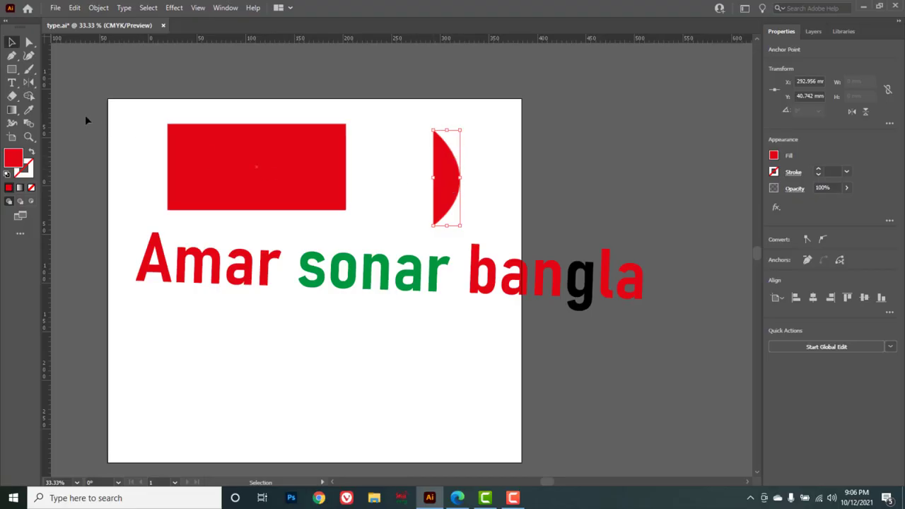
Reflect a copy of the half-leaf across a vertical axis with the Reflect tool to complete a full leaf.
click(28, 83)
click(28, 83)
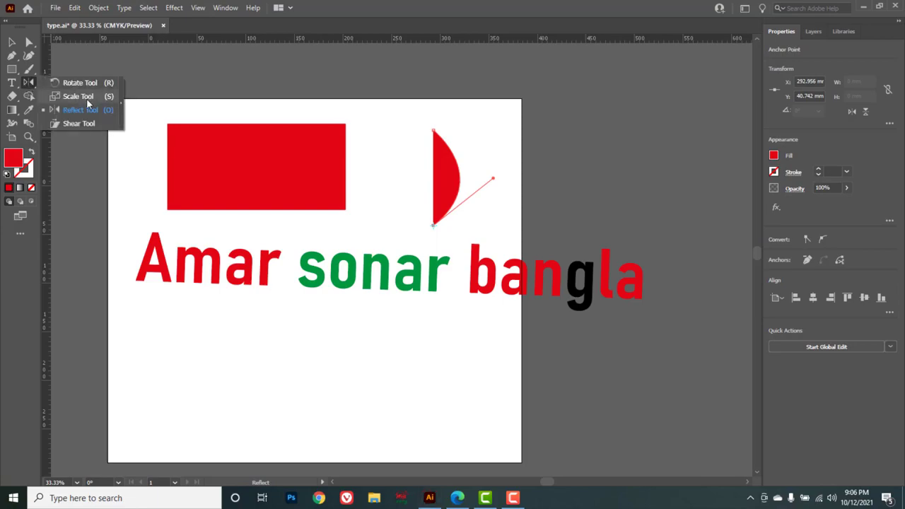
click(79, 112)
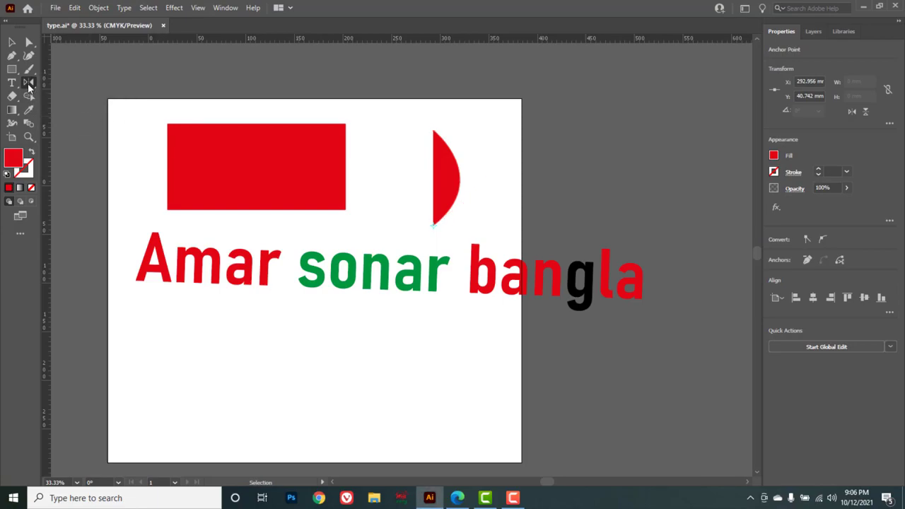
double_click(29, 83)
drag(416, 150, 579, 89)
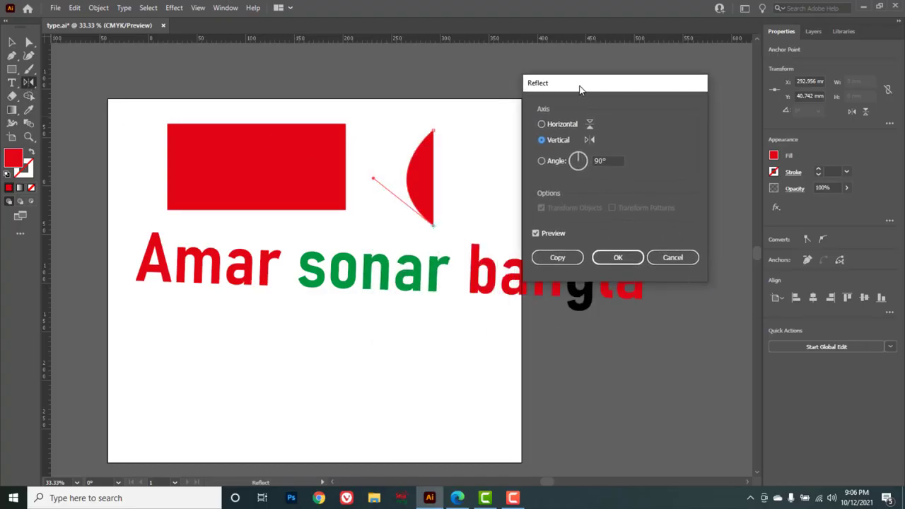
click(558, 258)
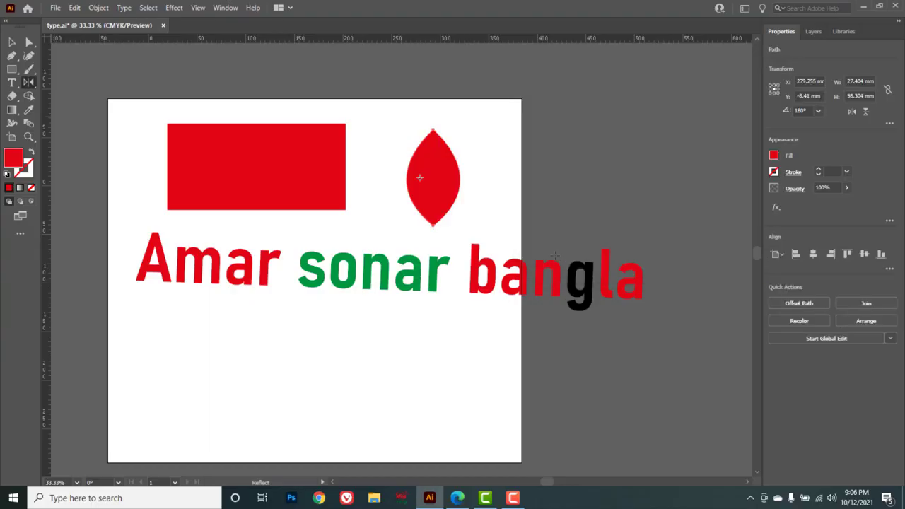
Select the leaf's left half and fill it with green from the Color panel's spectrum.
key(v)
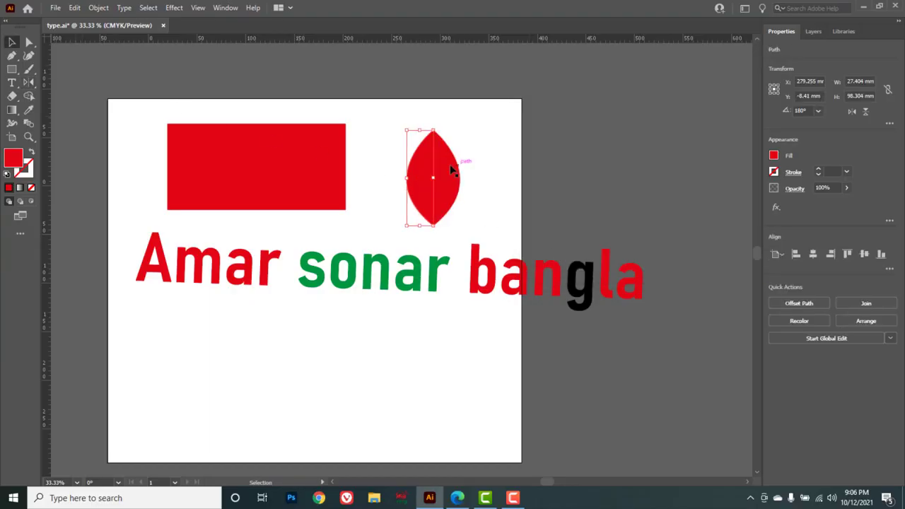
click(472, 164)
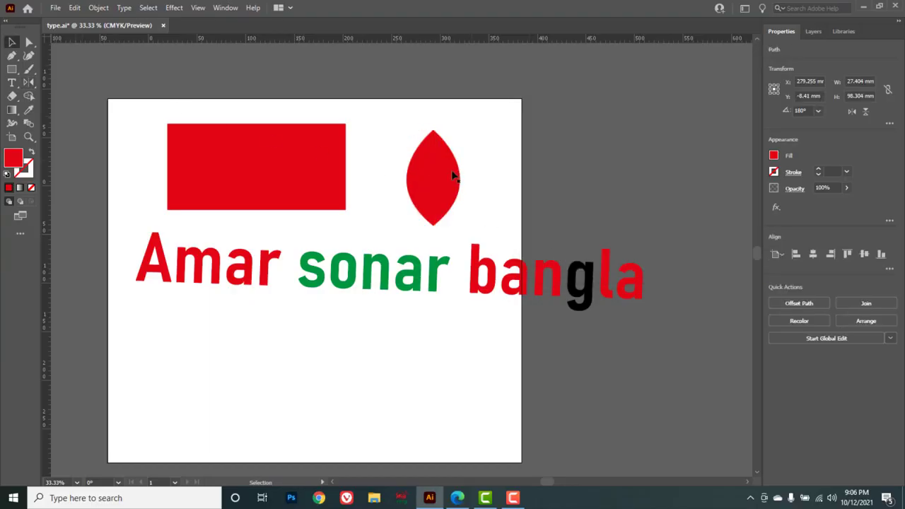
click(416, 182)
click(224, 9)
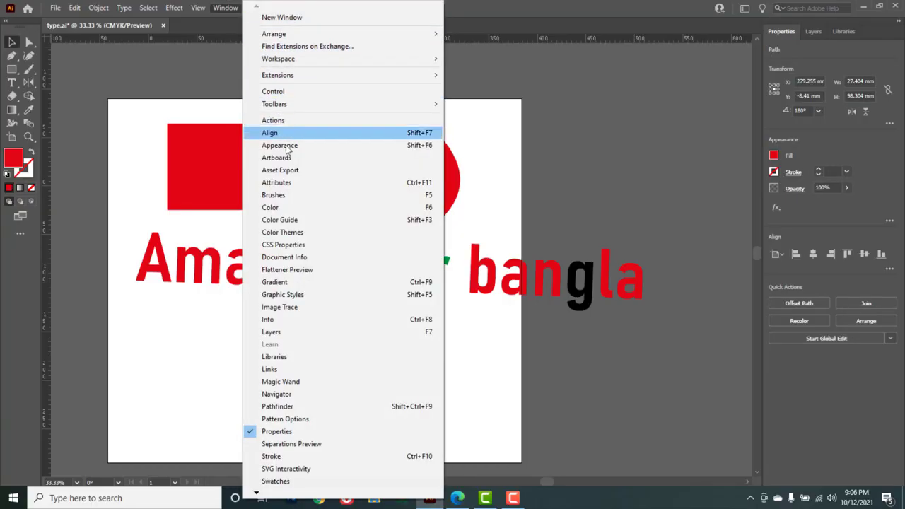
click(277, 207)
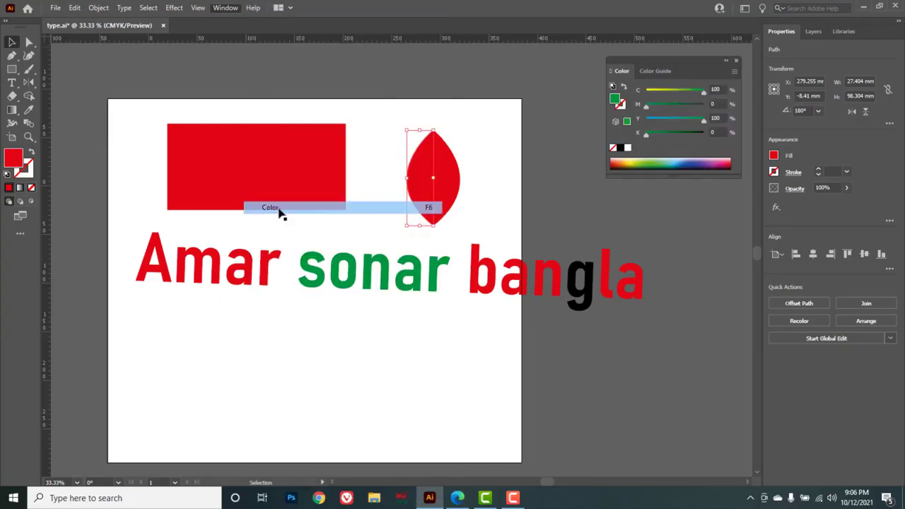
click(659, 162)
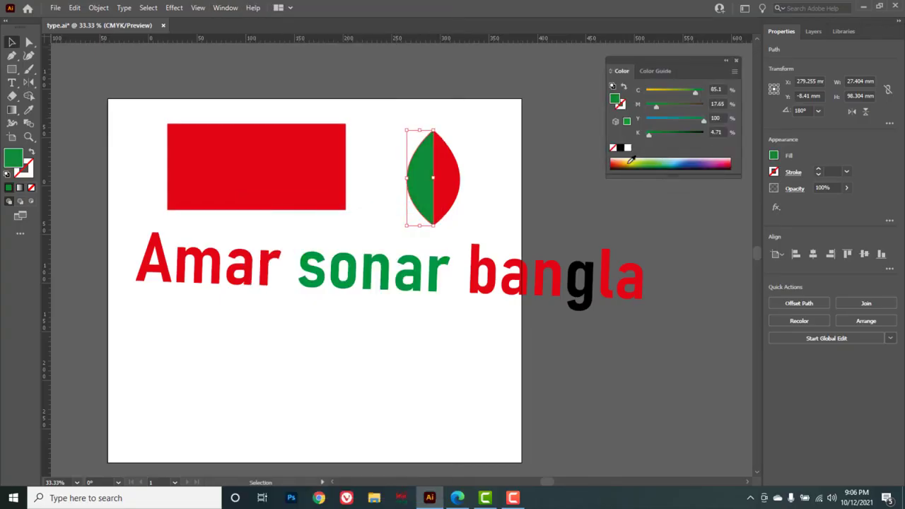
Reselect the leaf's left half and pick a blue from the color spectrum.
click(503, 145)
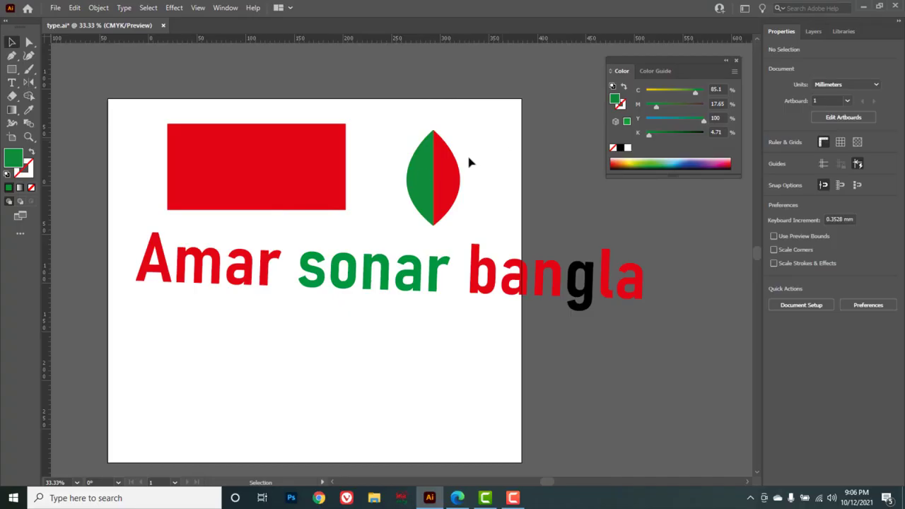
click(424, 180)
click(686, 163)
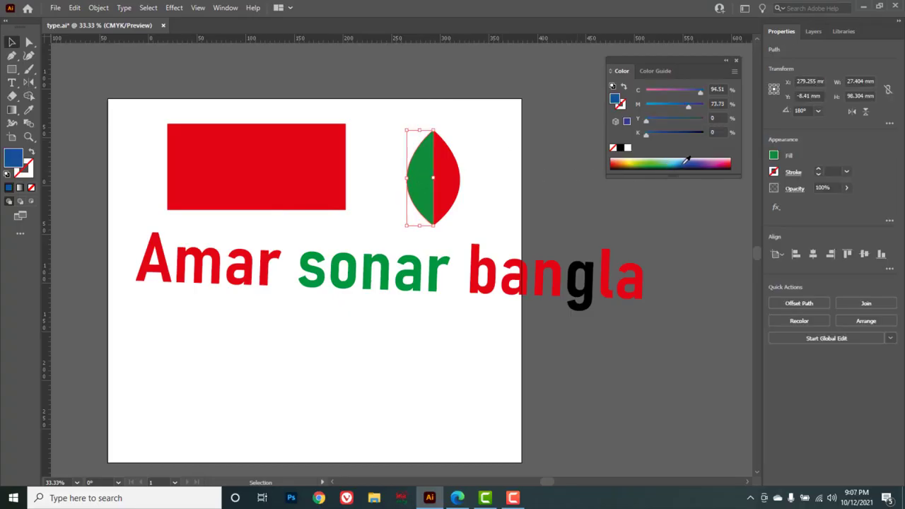
Draw a blue rectangle about 176 mm wide and 102 mm tall below the text with the Rectangle tool.
click(505, 148)
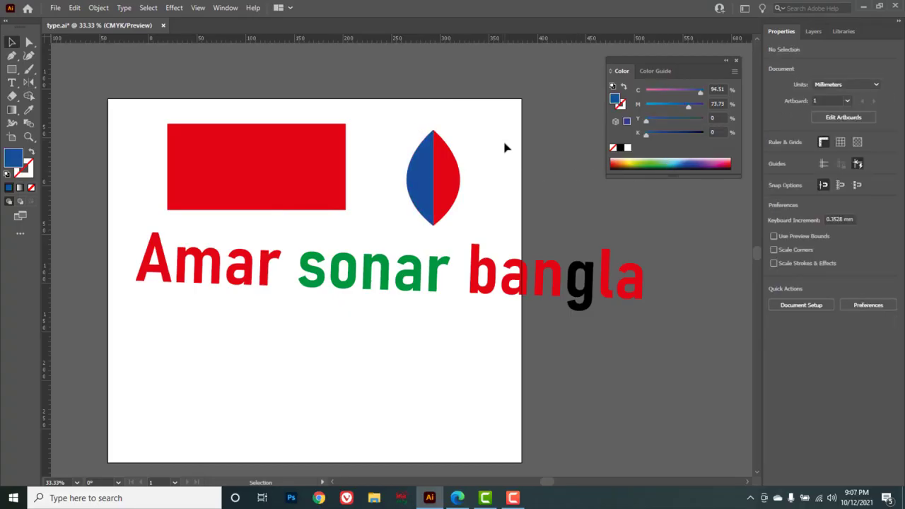
click(30, 83)
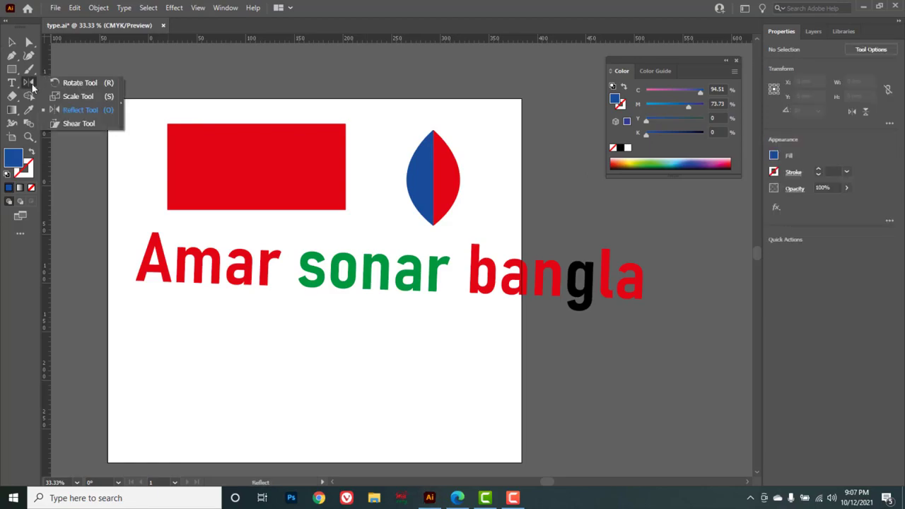
click(93, 124)
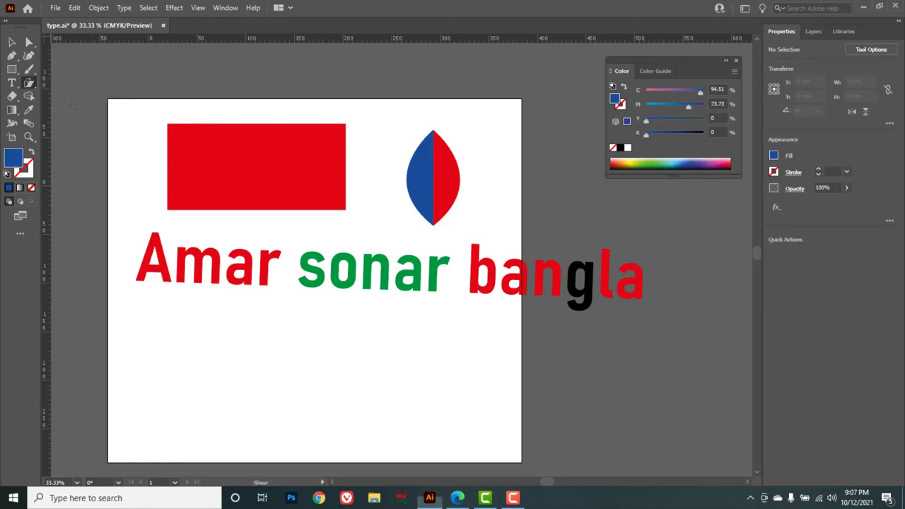
click(12, 70)
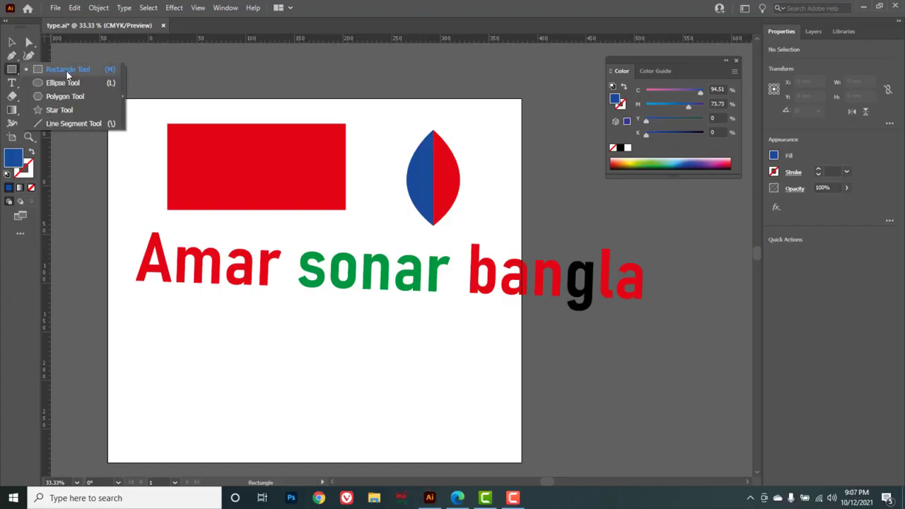
click(67, 71)
mouse_move(210, 332)
mouse_down()
mouse_move(303, 422)
mouse_move(383, 430)
mouse_up()
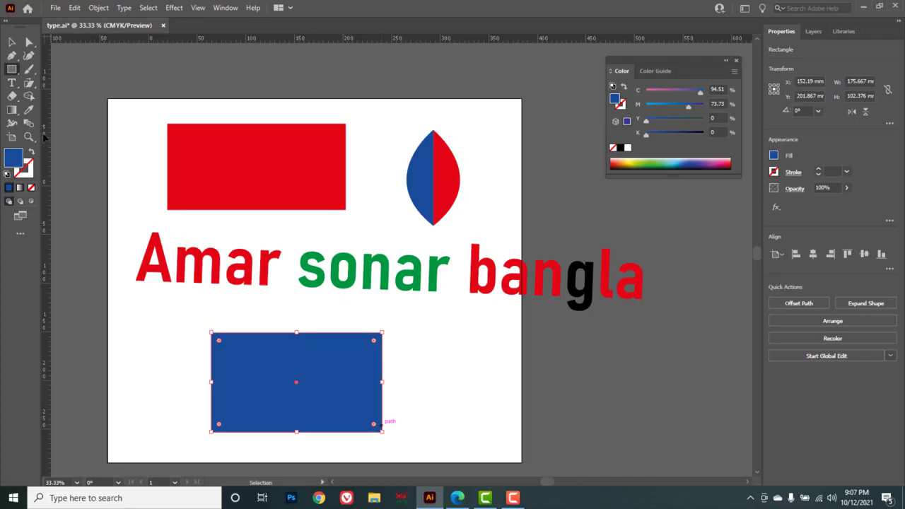
Shear the blue rectangle horizontally into a slanted parallelogram with the Shear tool.
click(29, 83)
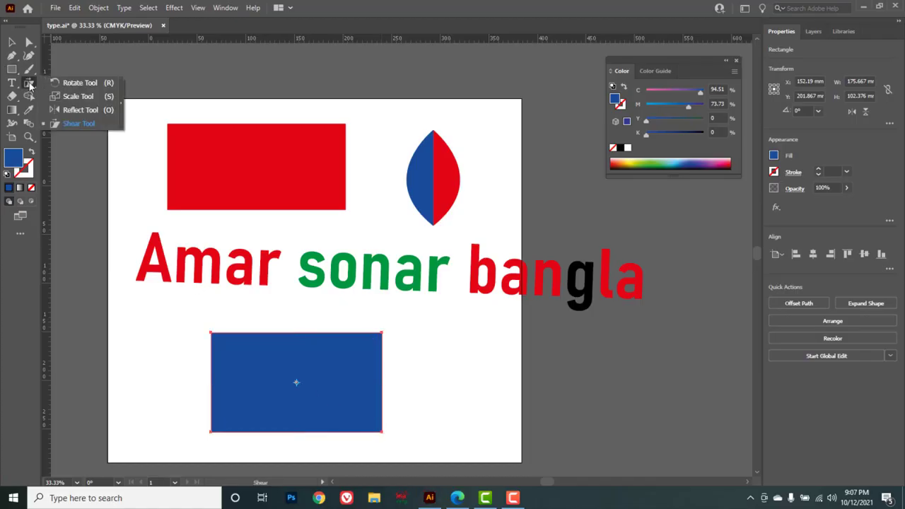
click(80, 124)
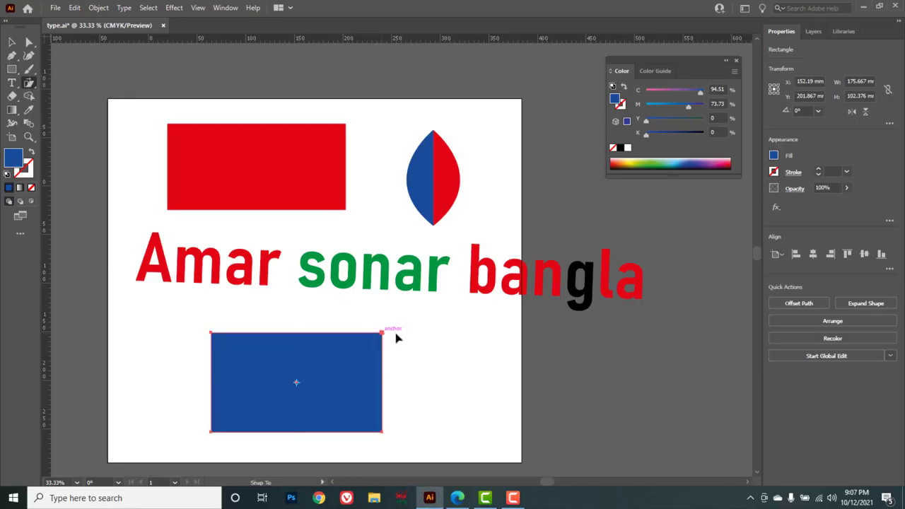
drag(397, 339, 446, 337)
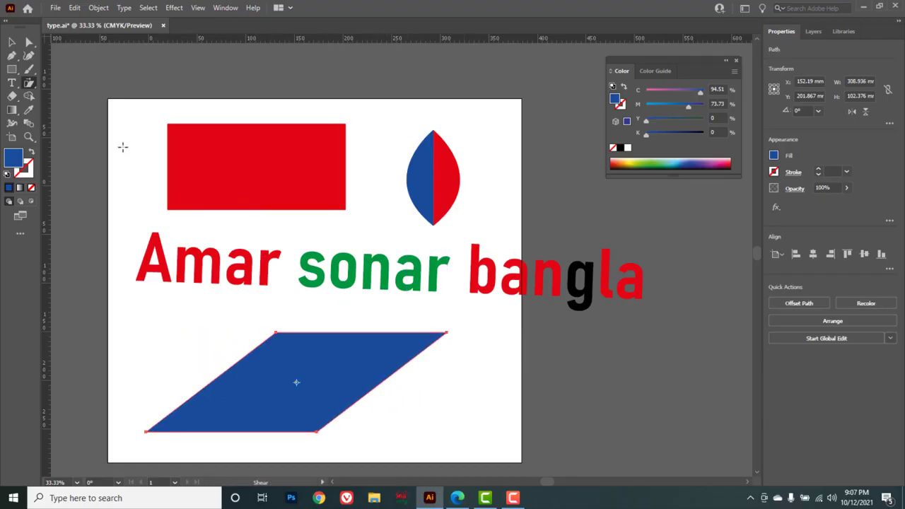
Erase two diagonal strokes through the parallelogram with the Eraser tool, splitting it into separate pieces.
drag(12, 96, 79, 103)
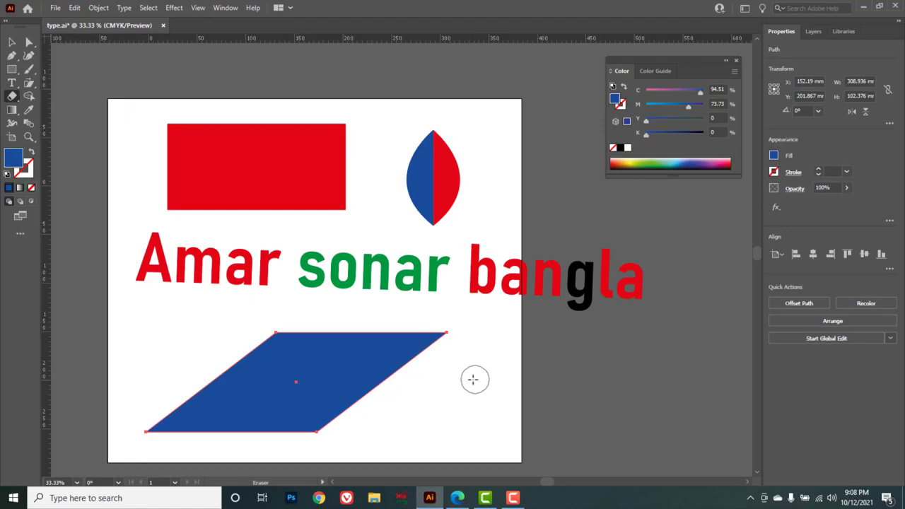
mouse_move(466, 378)
mouse_down()
mouse_move(220, 357)
mouse_move(164, 386)
mouse_move(169, 408)
mouse_move(384, 420)
mouse_up()
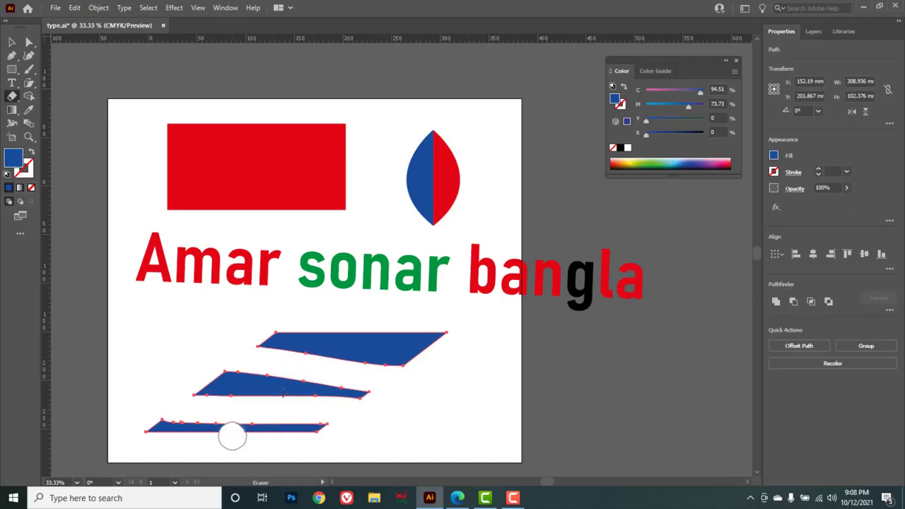
drag(231, 432, 356, 329)
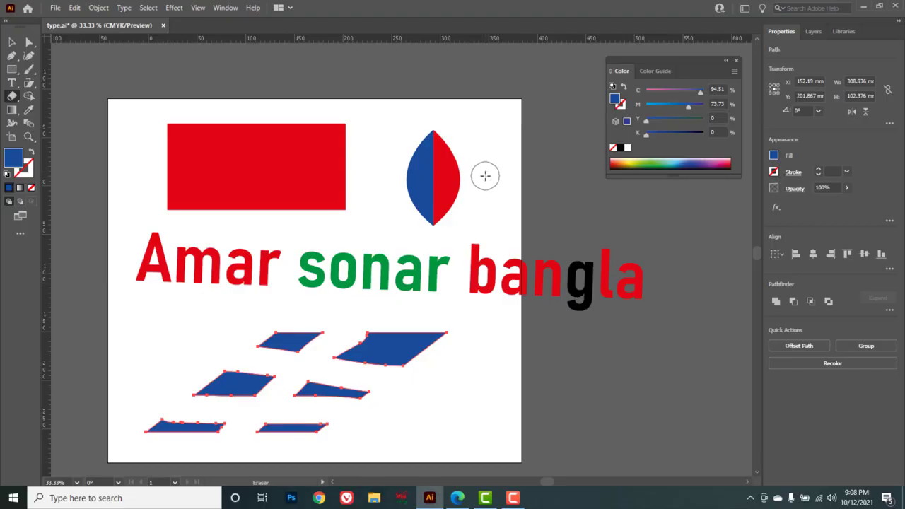
Try erasing a horizontal band across the leaf with the Eraser tool, then undo the erasure.
click(10, 44)
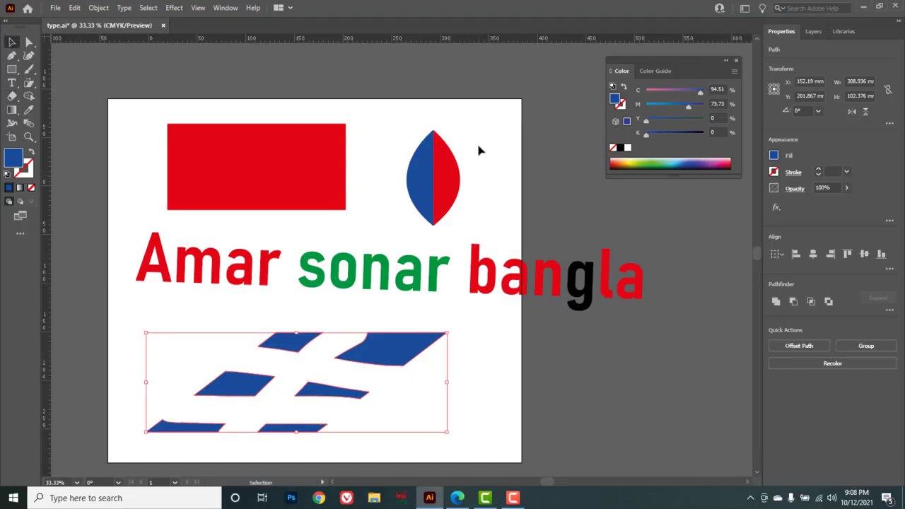
click(414, 193)
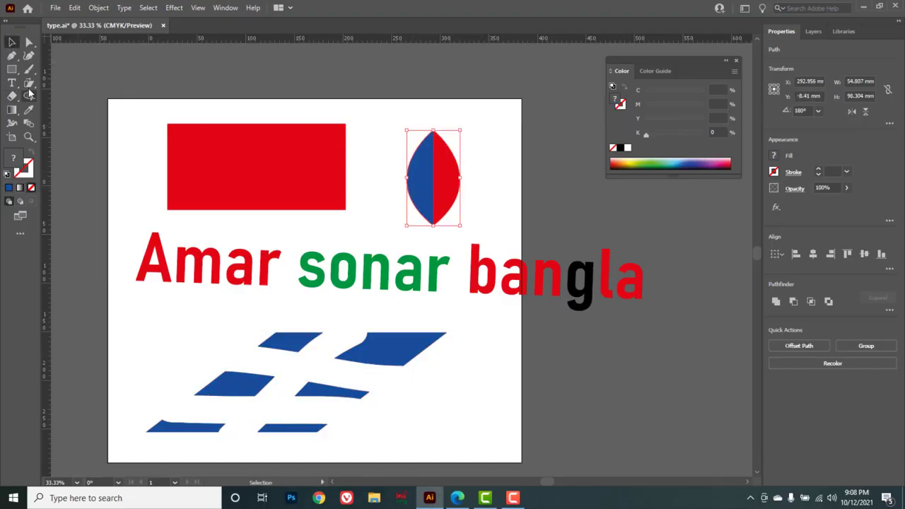
click(11, 95)
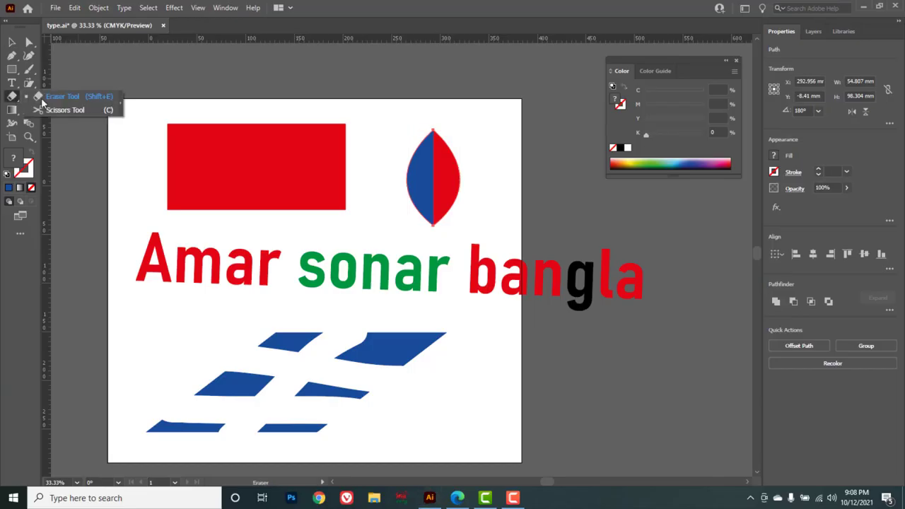
drag(389, 182, 389, 182)
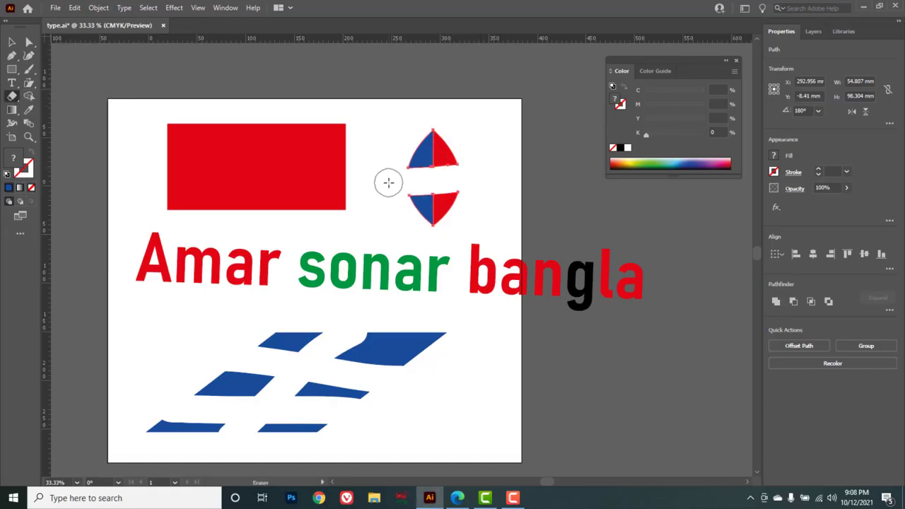
right_click(14, 97)
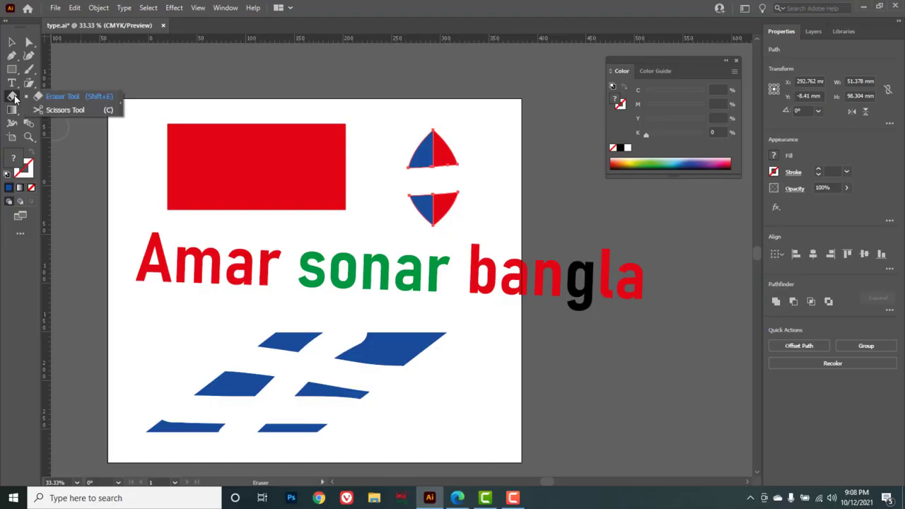
click(69, 111)
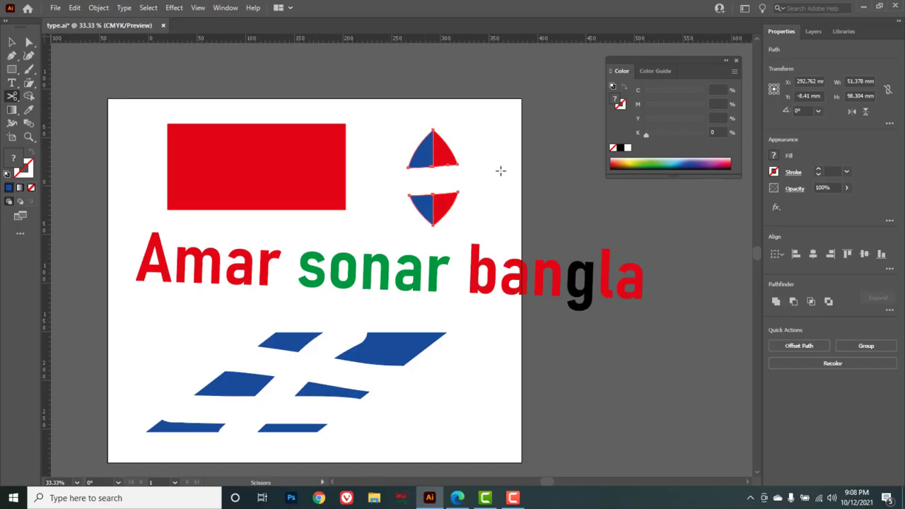
key(ctrl+z)
key(ctrl+z)
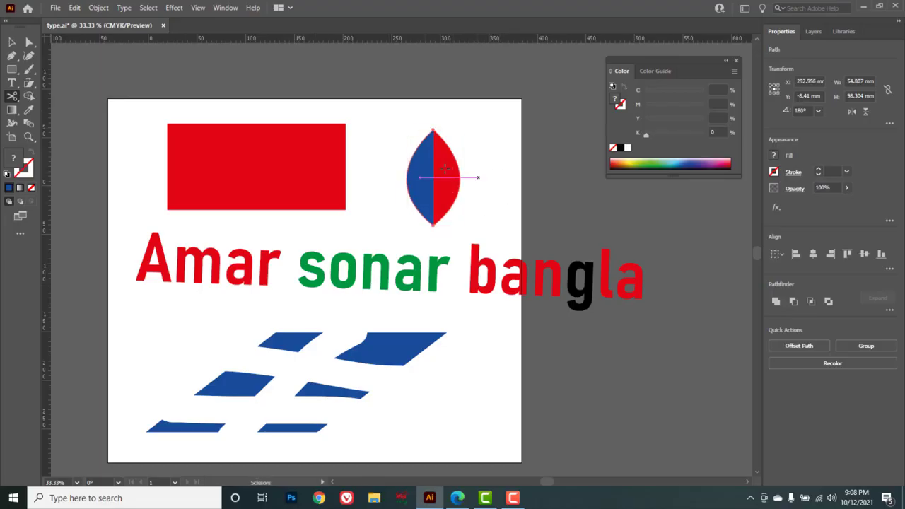
Cut the leaf's red right half at its middle anchor with the Scissors tool and delete both red pieces.
click(21, 100)
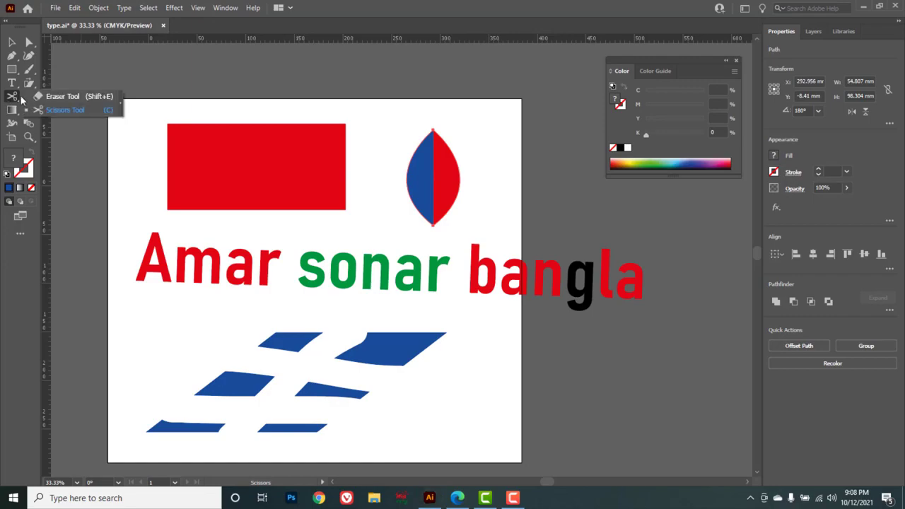
click(66, 111)
click(460, 182)
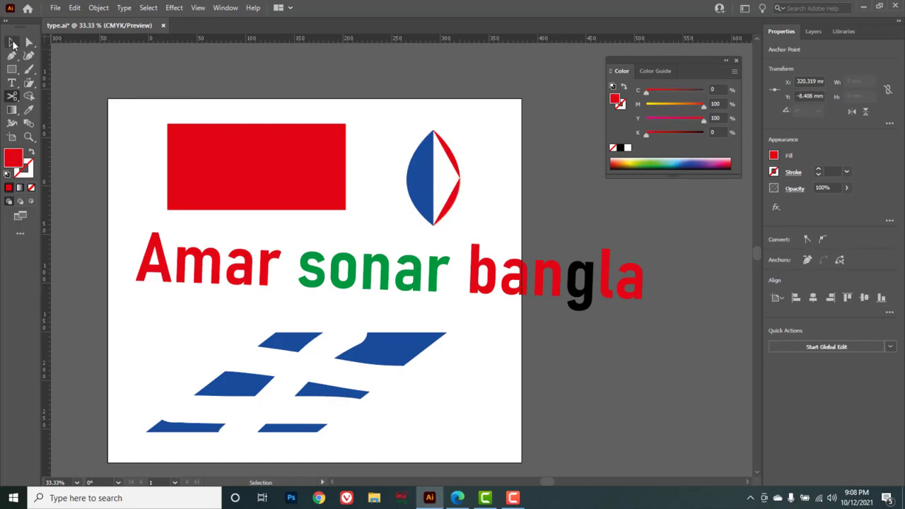
click(12, 43)
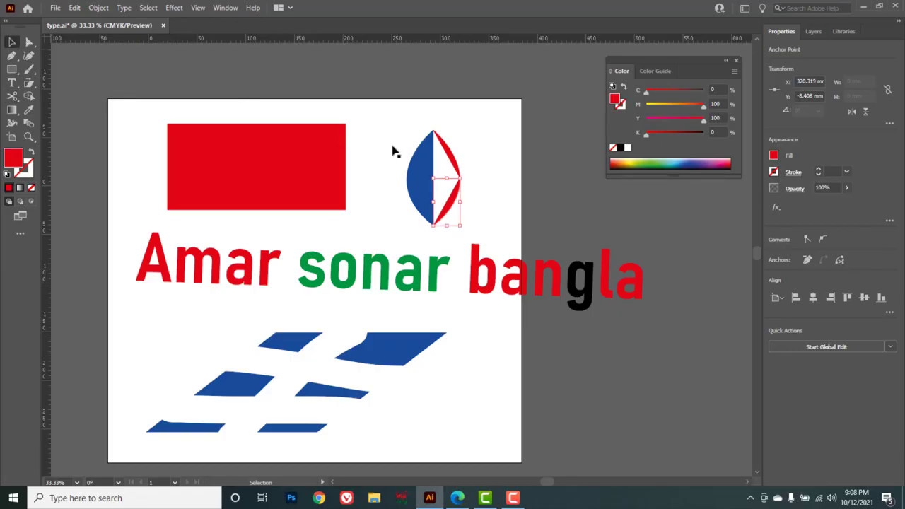
click(453, 162)
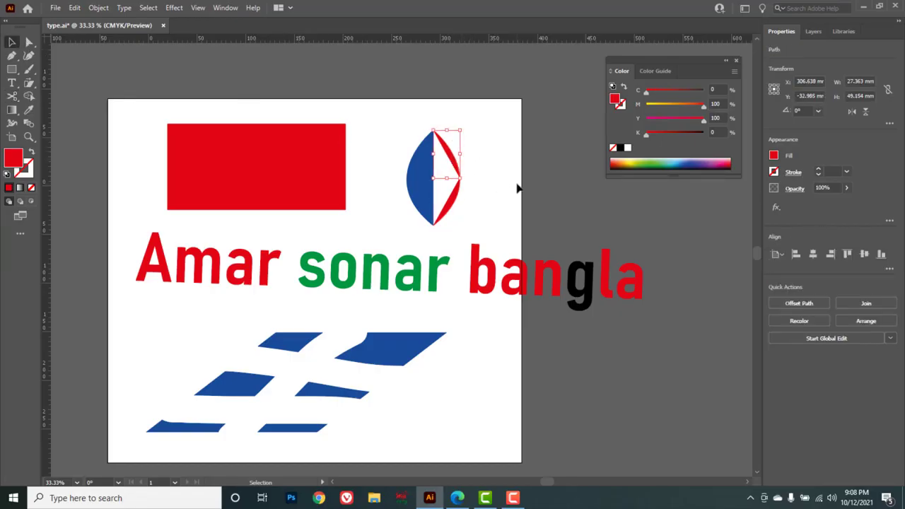
key(Delete)
click(455, 205)
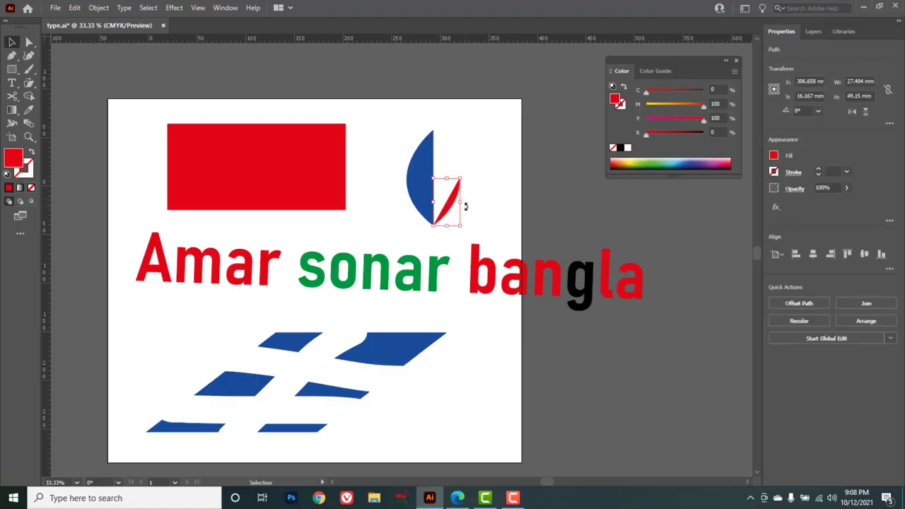
key(Delete)
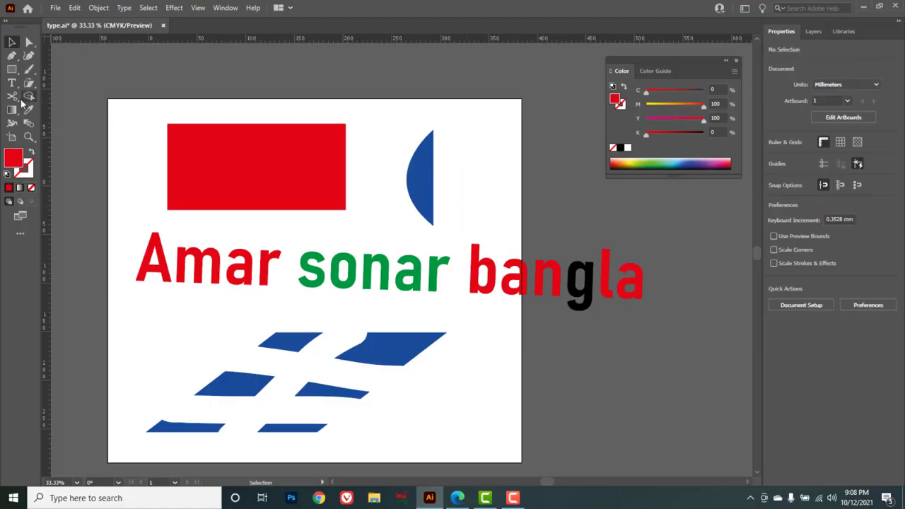
Draw a horizontal straight line about 283 mm long near the artboard's lower edge with the Pen tool.
click(11, 56)
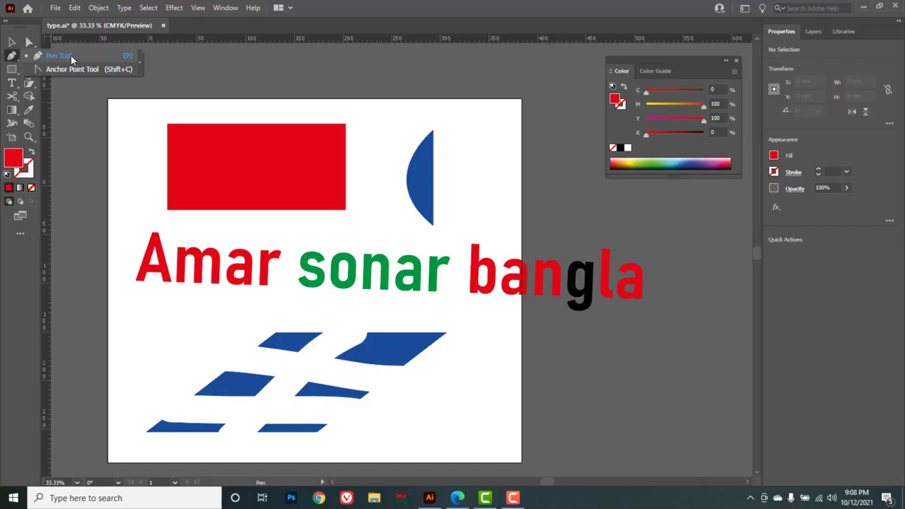
click(71, 56)
drag(363, 442, 456, 445)
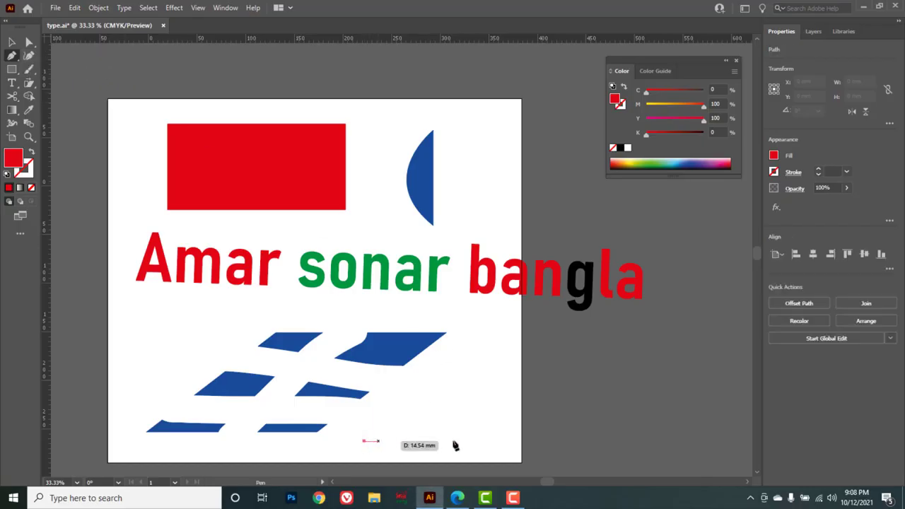
click(640, 442)
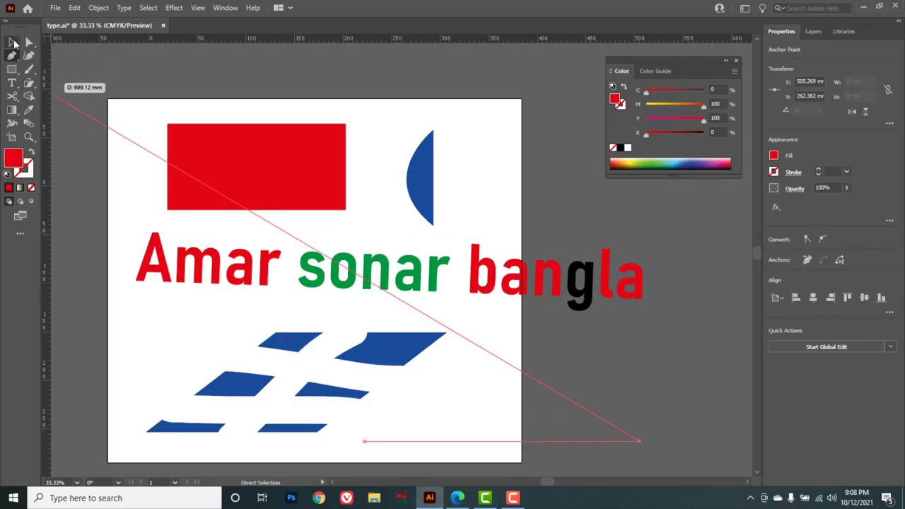
click(13, 43)
click(546, 411)
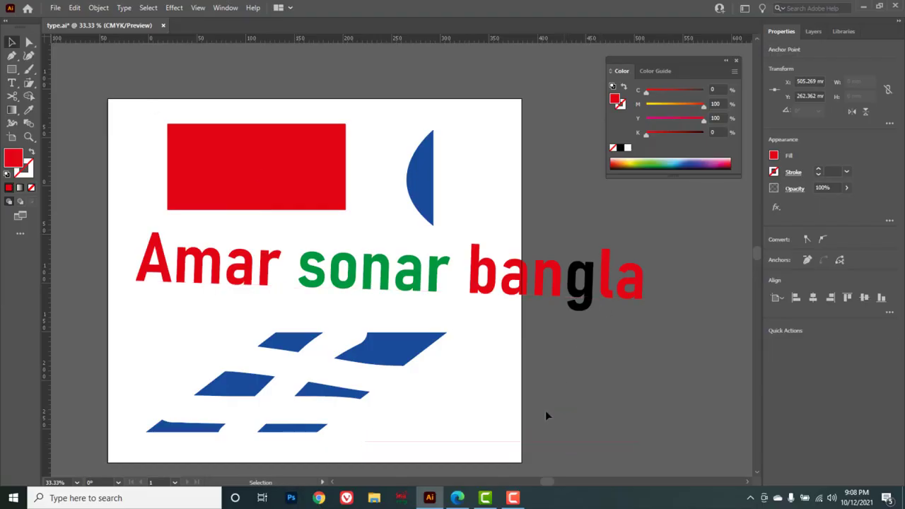
Select the line and set its stroke weight to 5 pt.
drag(582, 464, 604, 427)
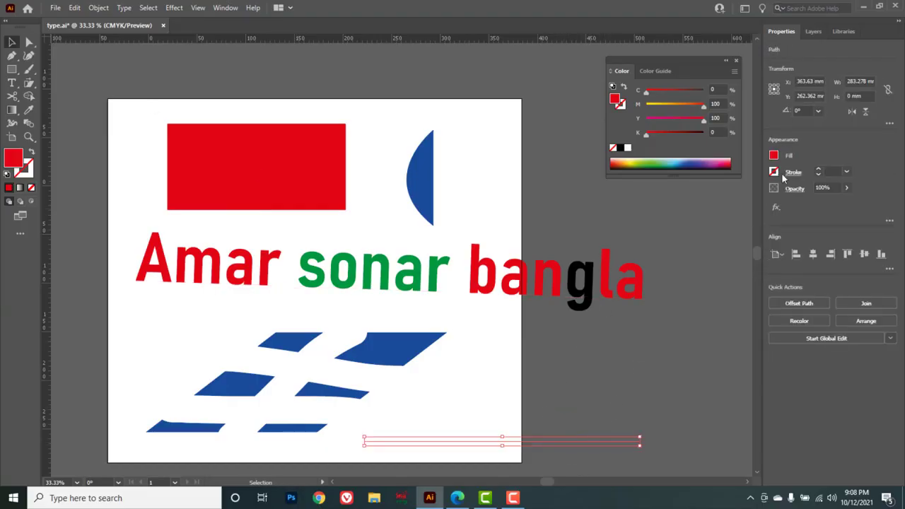
click(817, 172)
click(817, 172)
click(817, 172)
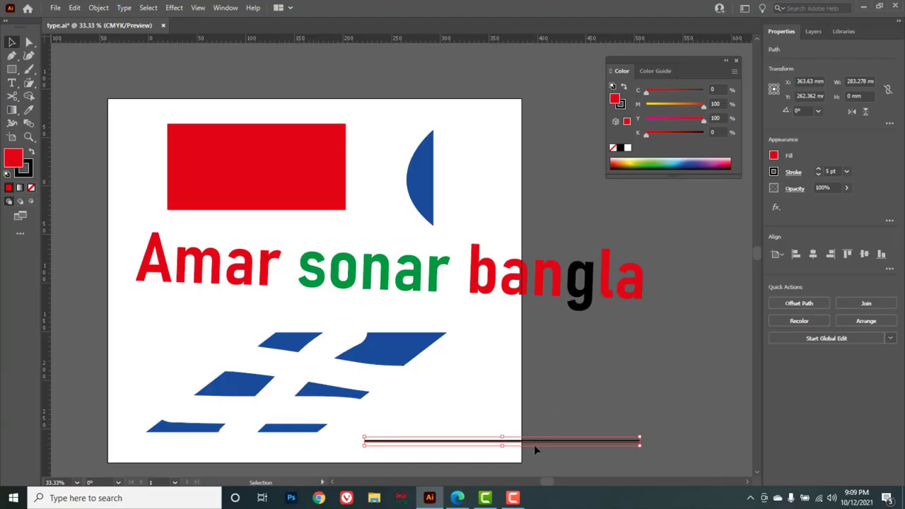
Cut the line with the Scissors tool near its left end and delete the short left segment.
click(12, 96)
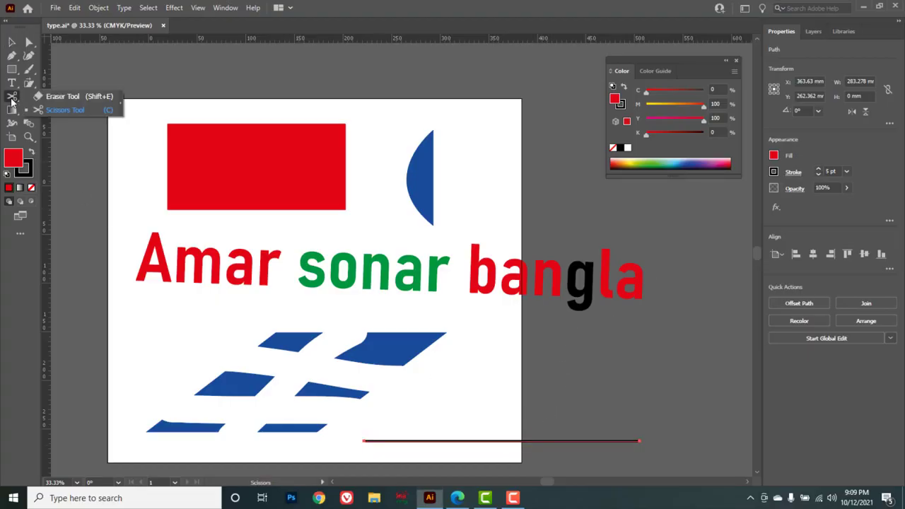
click(79, 111)
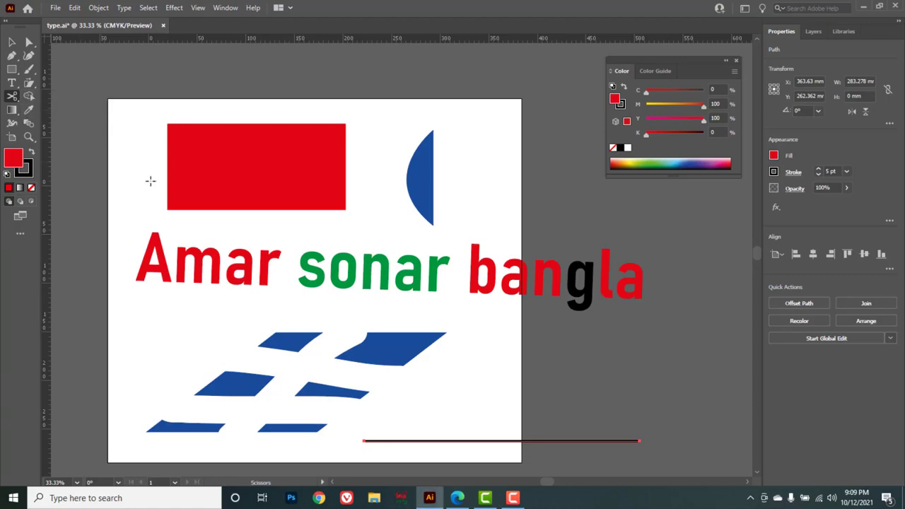
click(452, 441)
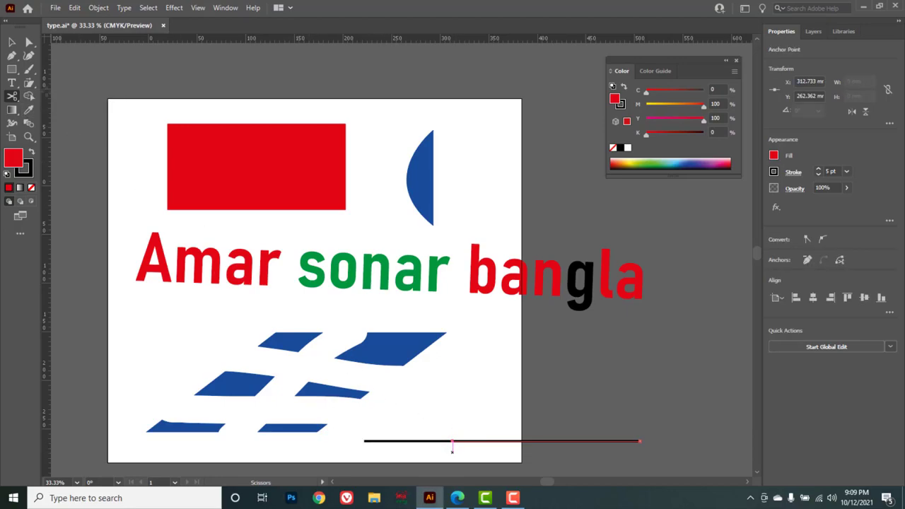
key(v)
drag(403, 427, 414, 463)
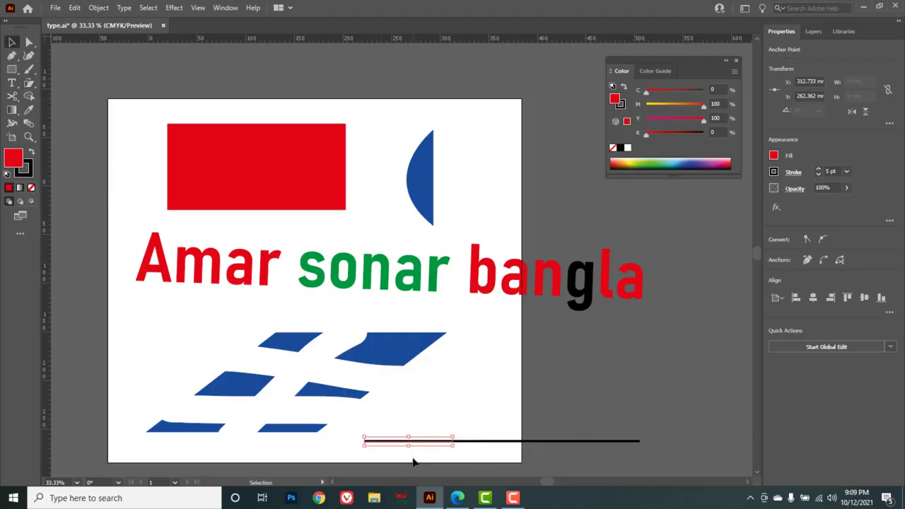
key(Delete)
key(c)
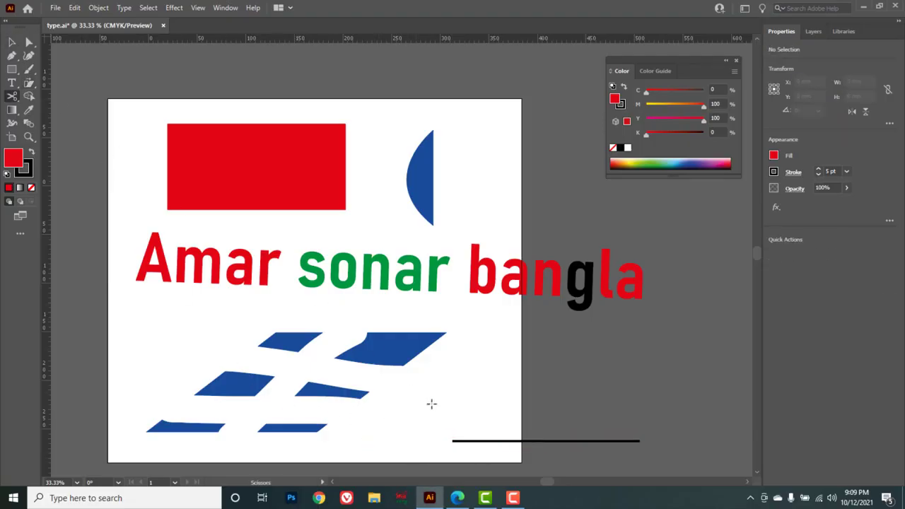
Cut the stroked line with the Scissors tool near its middle and delete the left segment.
click(540, 441)
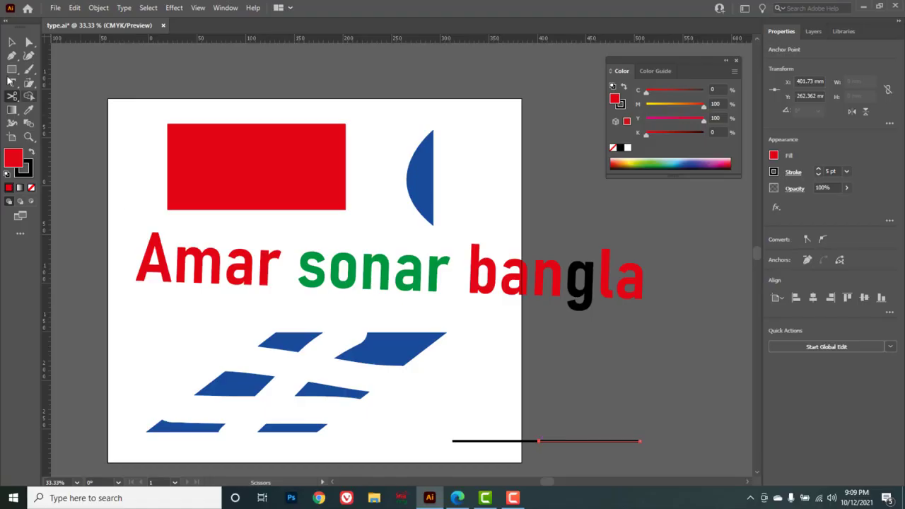
key(v)
key(c)
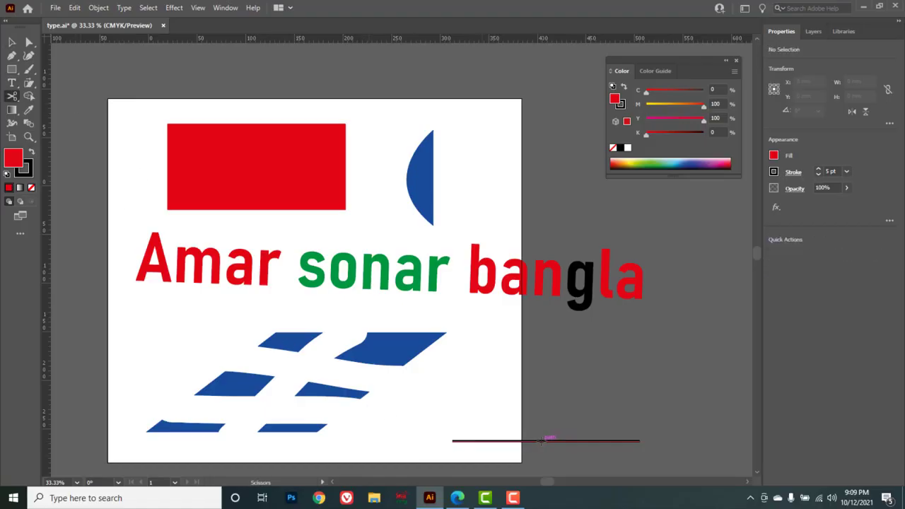
click(541, 441)
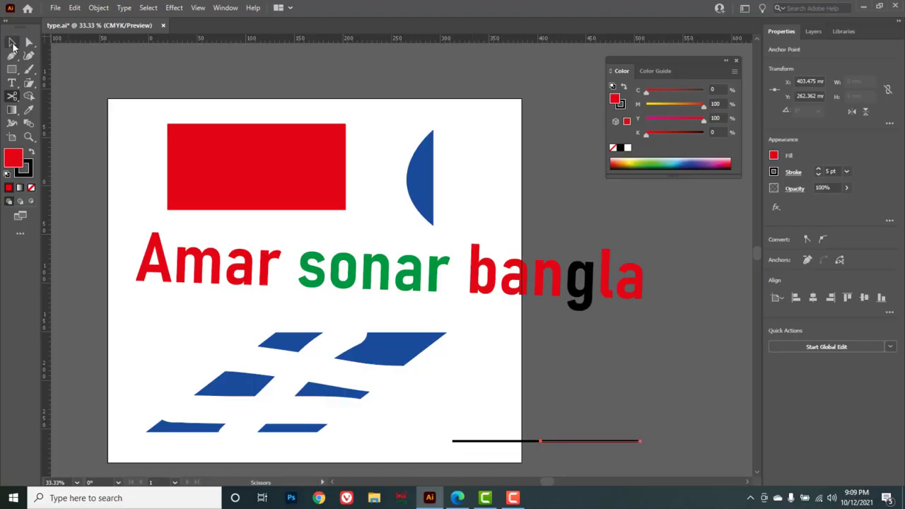
click(12, 42)
click(478, 442)
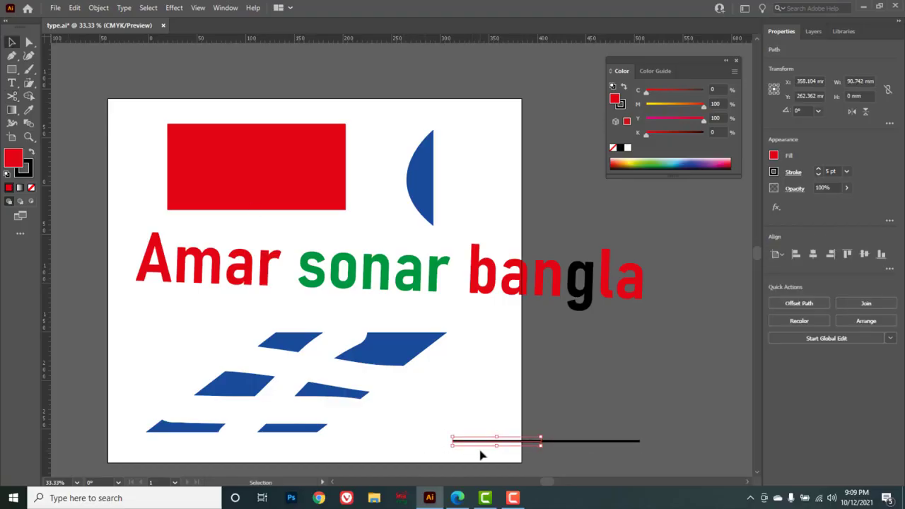
key(Delete)
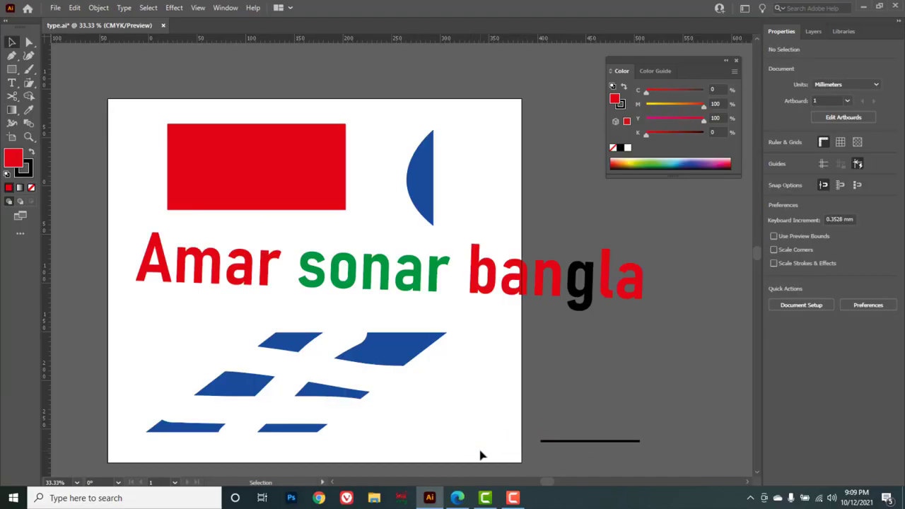
Convert the 'Amar sonar bangla' text into outlines.
click(400, 286)
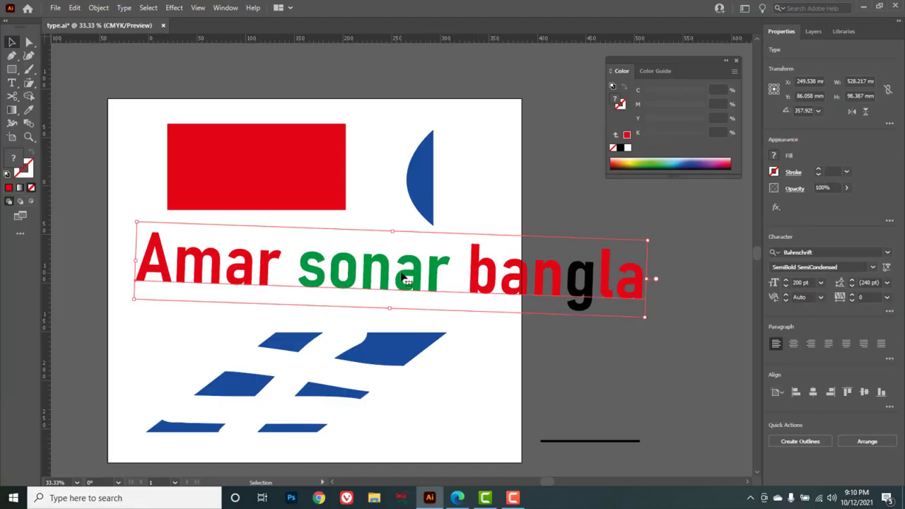
right_click(404, 279)
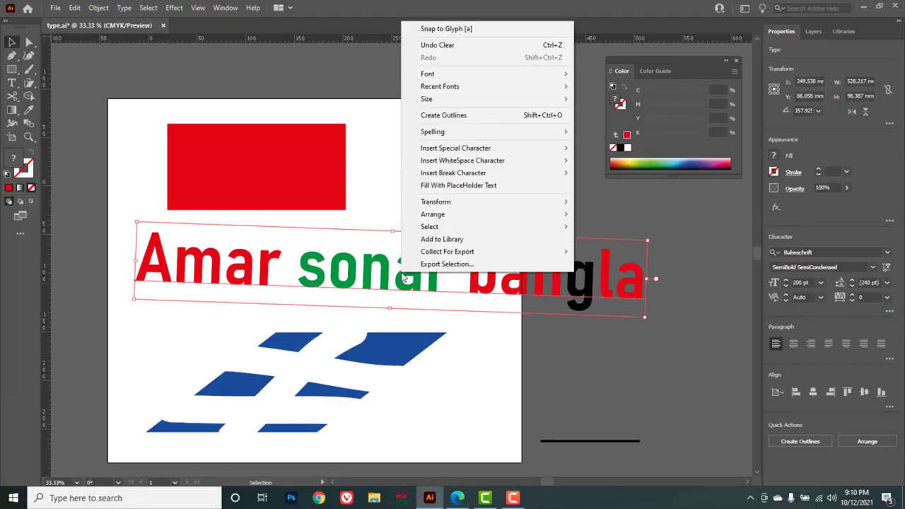
click(460, 117)
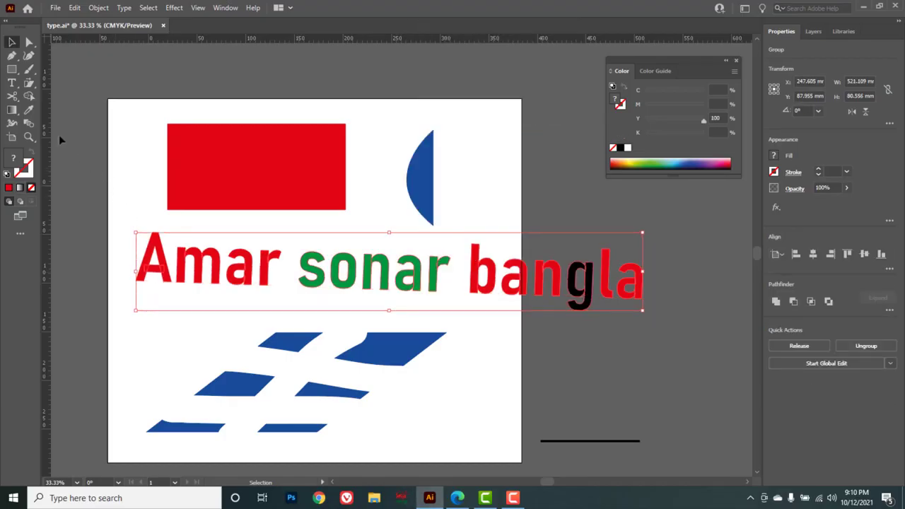
Cut the outlined letter A's left leg at two points on each edge with the Scissors tool.
mouse_move(16, 101)
mouse_down()
mouse_move(67, 99)
mouse_move(74, 111)
mouse_up()
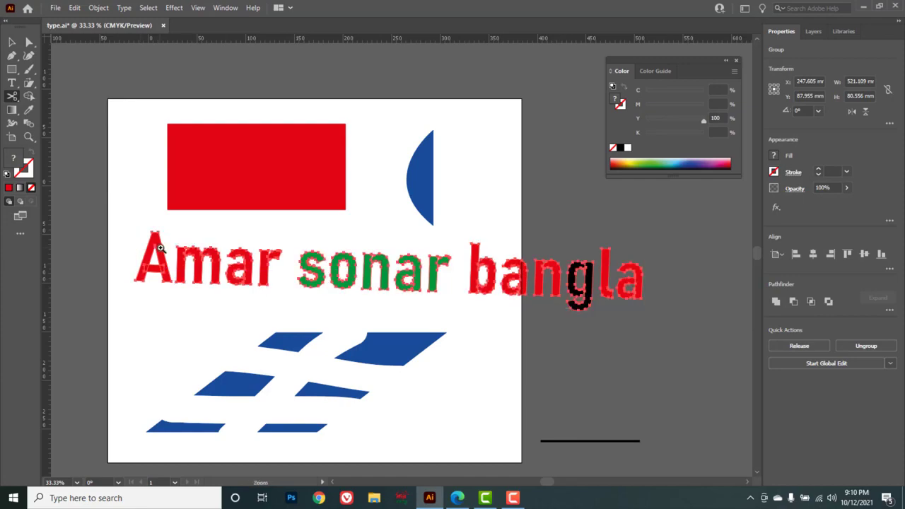
ctrl+click(162, 250)
ctrl+click(407, 283)
ctrl+click(400, 259)
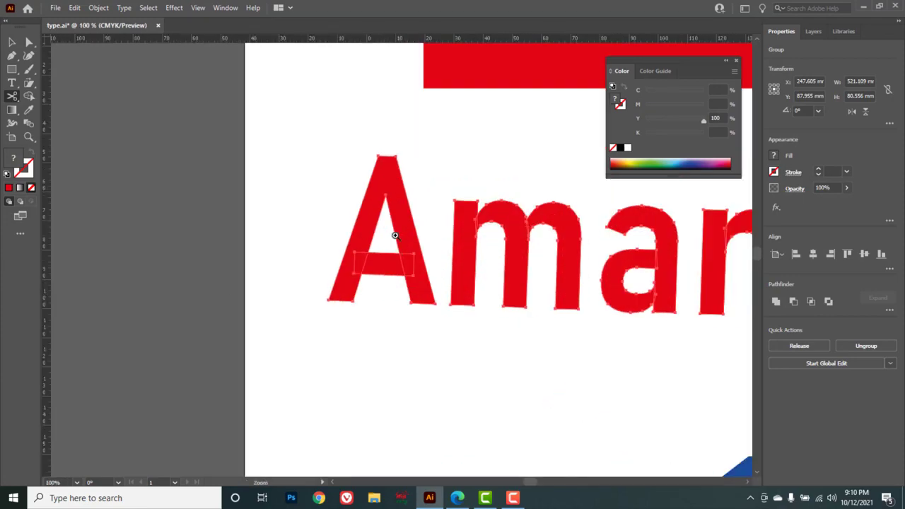
ctrl+click(395, 237)
click(330, 248)
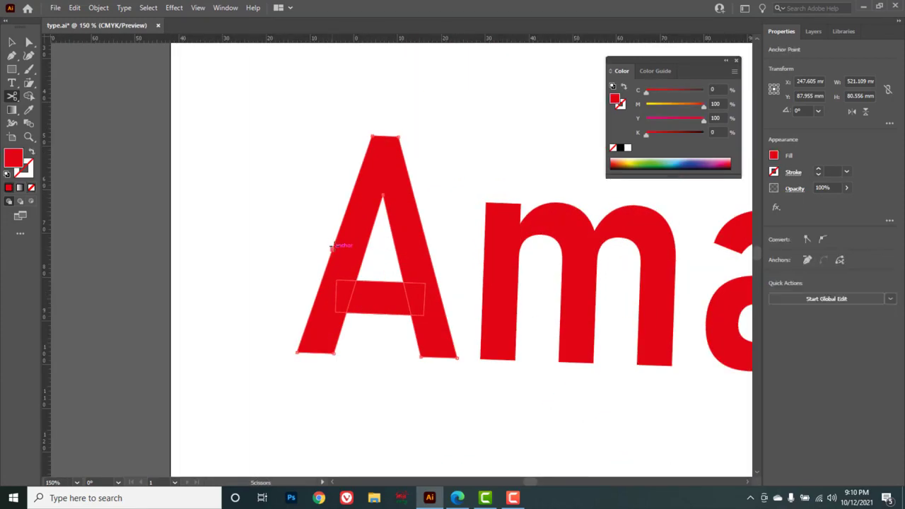
click(349, 204)
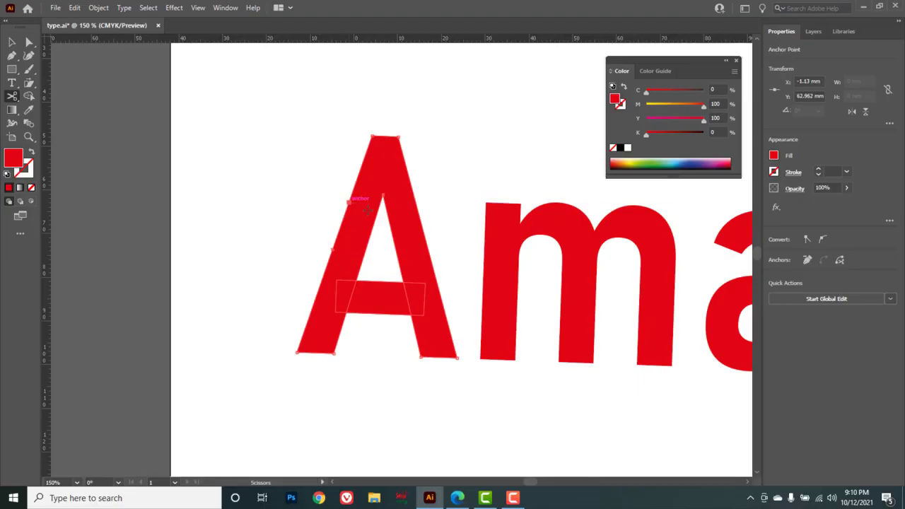
click(376, 213)
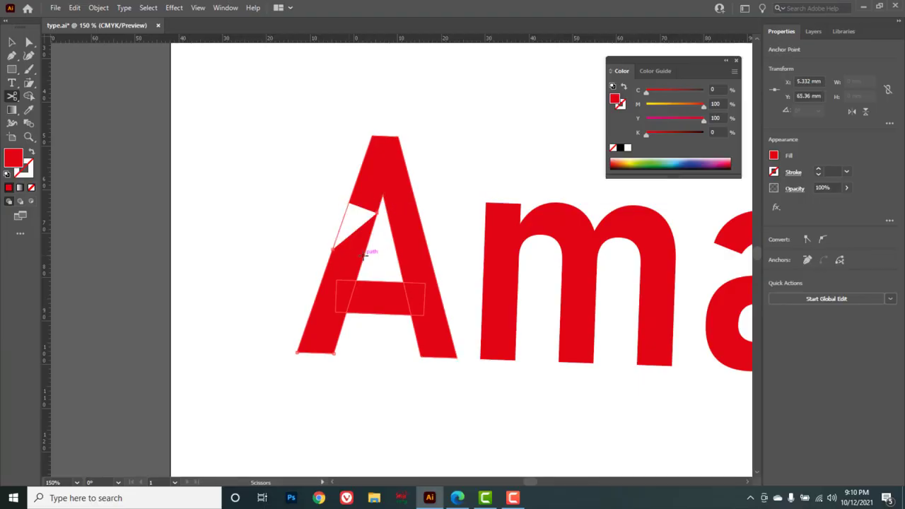
click(364, 254)
Select the cut-out section of the A's left leg and delete it.
click(12, 43)
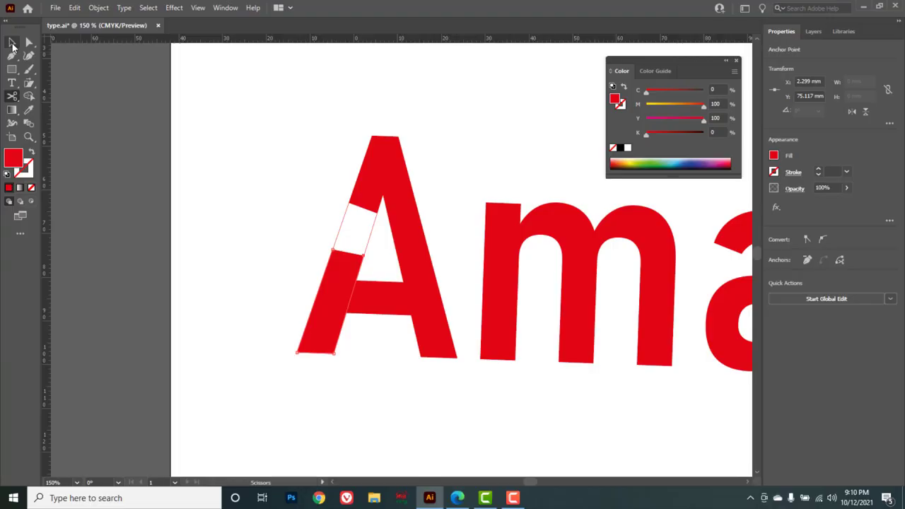
click(239, 197)
drag(309, 216, 375, 241)
click(241, 210)
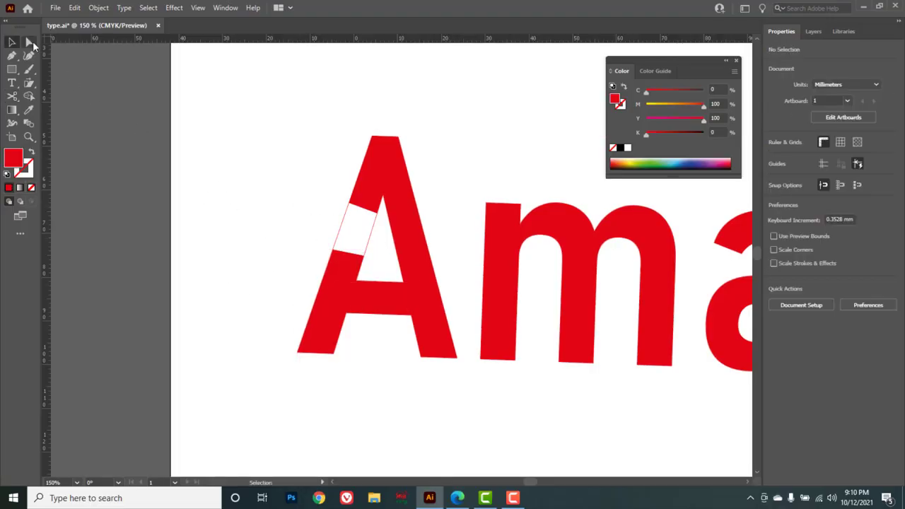
drag(29, 43, 73, 43)
drag(324, 224, 378, 243)
key(Delete)
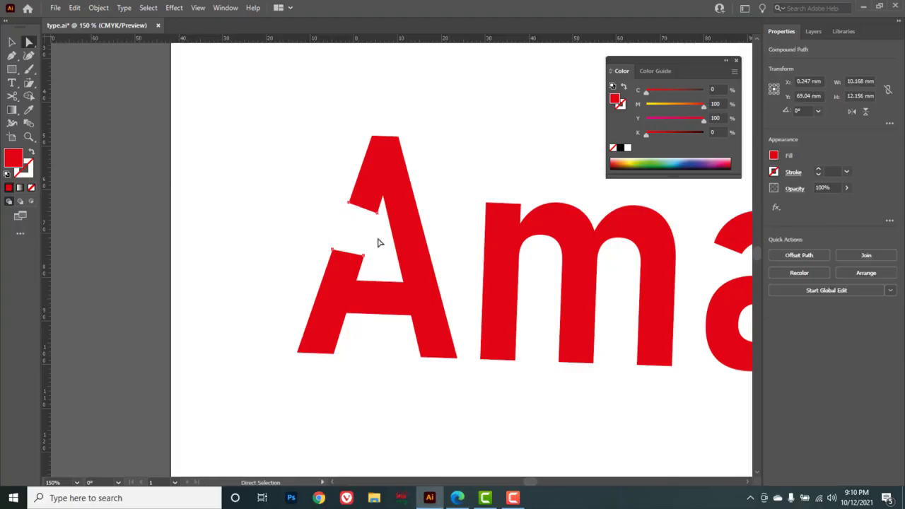
key(Delete)
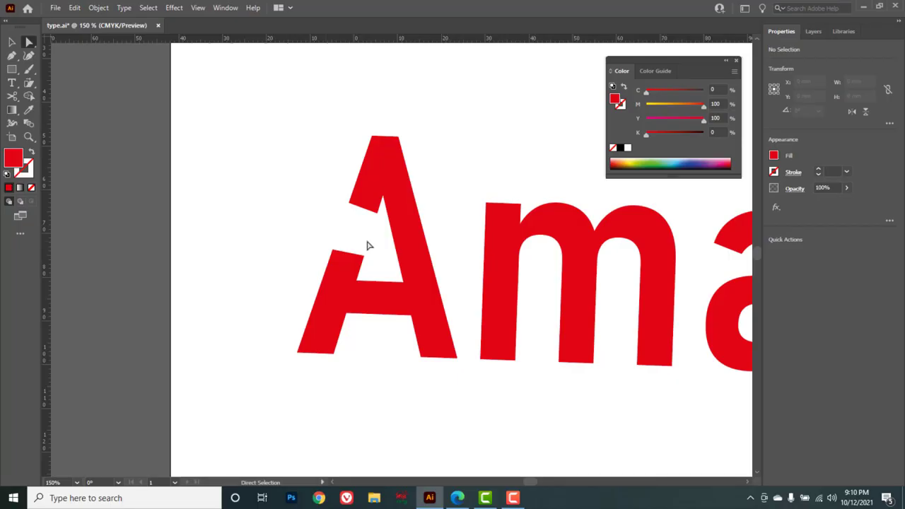
Select all artwork on the artboard and delete it.
ctrl+alt+click(383, 247)
ctrl+alt+click(382, 248)
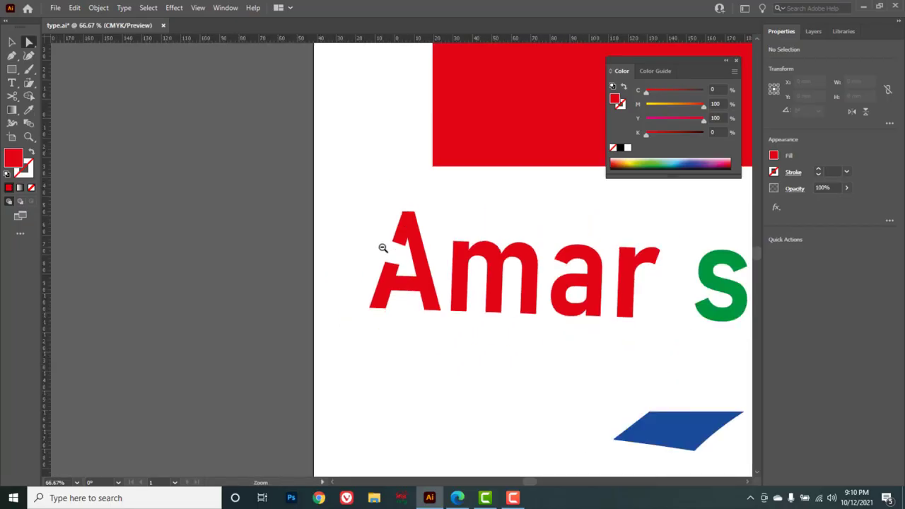
ctrl+alt+click(383, 247)
ctrl+alt+click(521, 328)
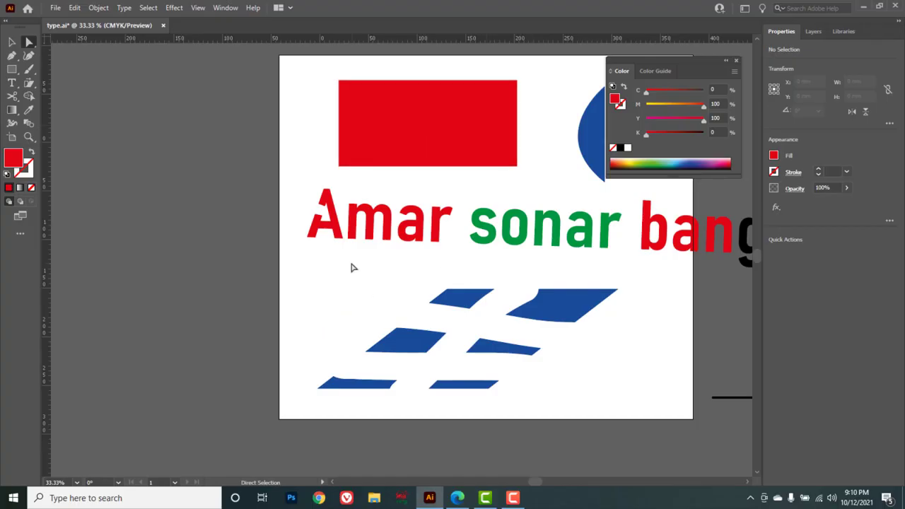
key(c)
scroll(447, 313, right, 5)
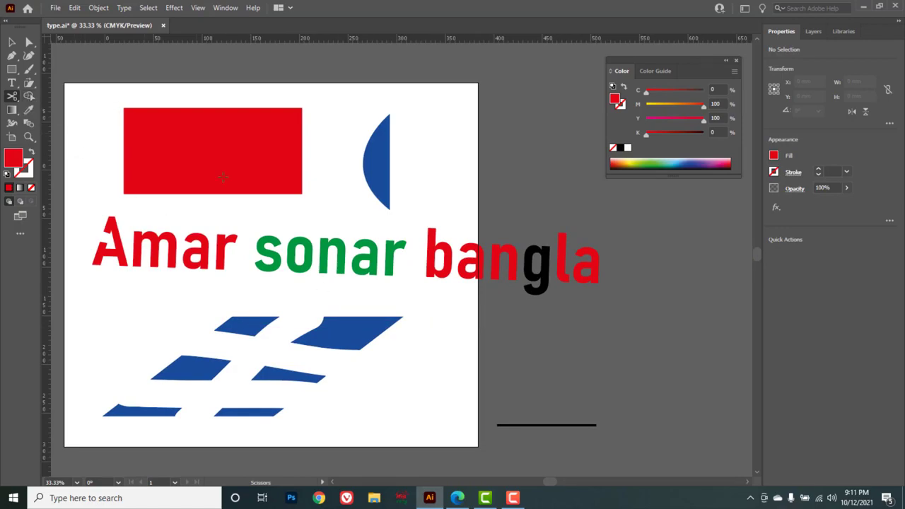
key(v)
drag(90, 106, 628, 451)
key(Delete)
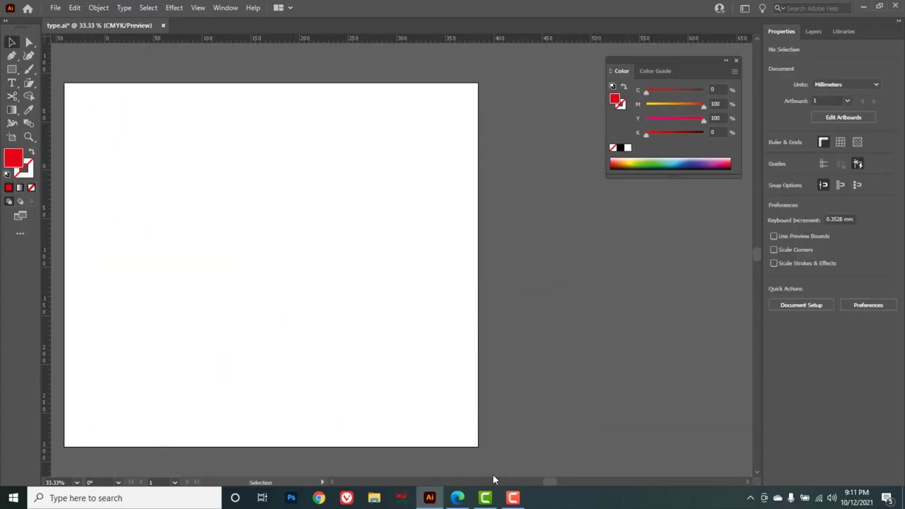
Draw a red rectangle about 184 × 160 mm with the Rectangle tool.
key(c)
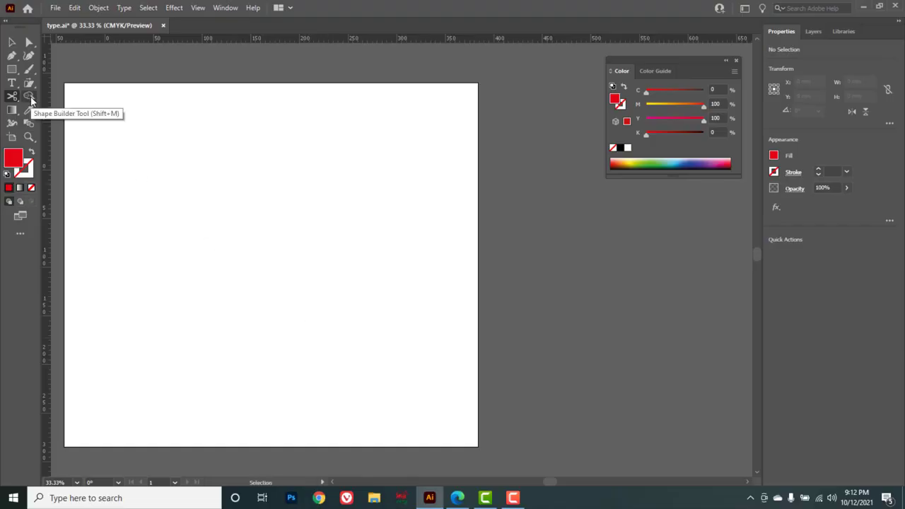
click(12, 69)
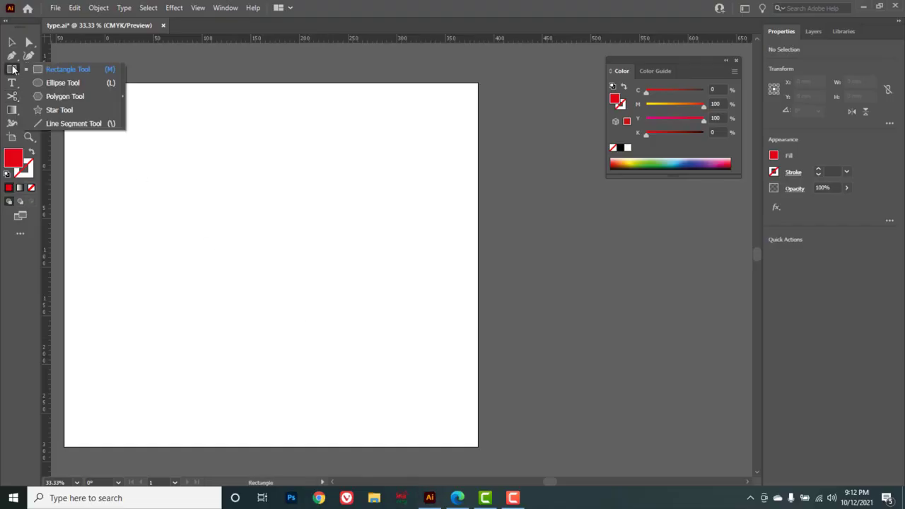
click(75, 73)
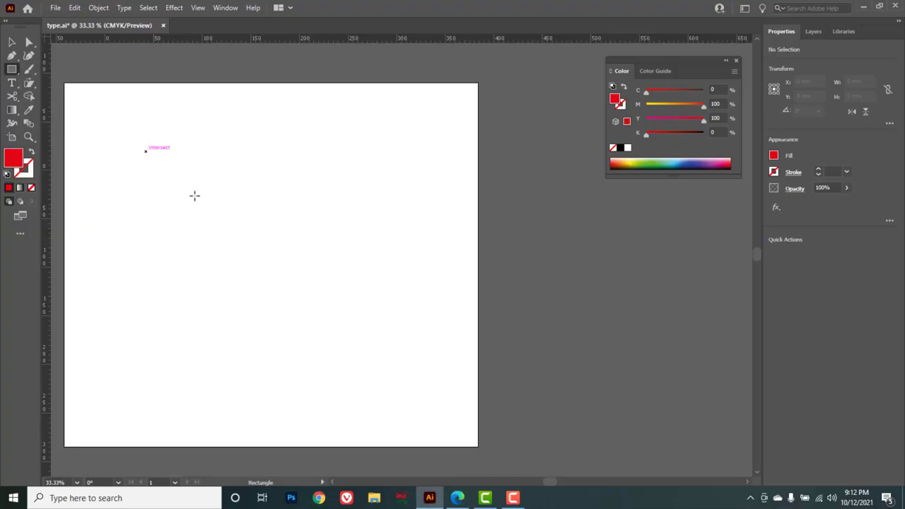
drag(146, 151, 325, 306)
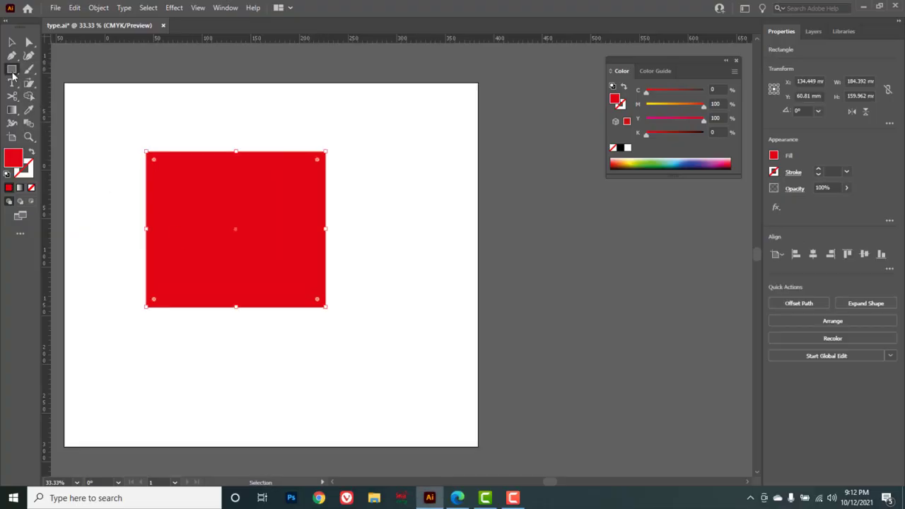
Draw a star about 138 × 143 mm overlapping the rectangle's right edge with the Star tool and fill it green.
click(12, 69)
click(66, 112)
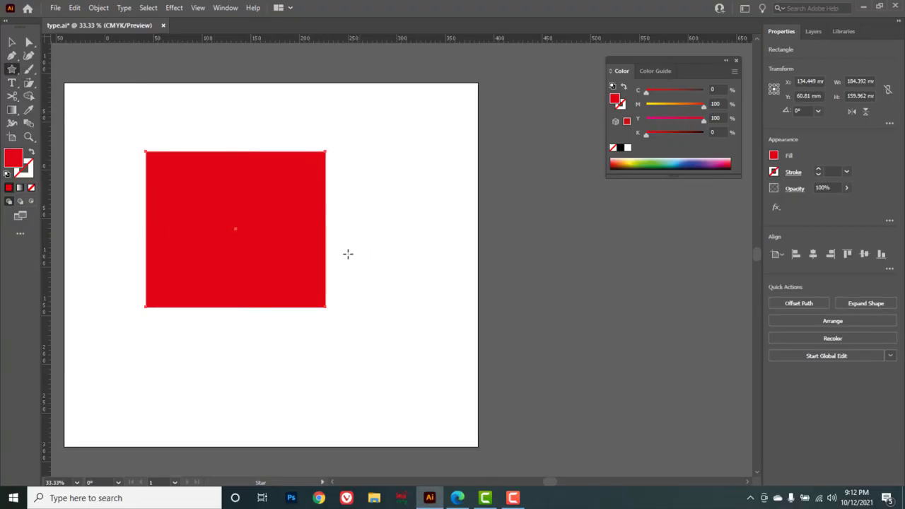
drag(304, 221, 365, 254)
mouse_move(703, 105)
mouse_down()
mouse_move(646, 105)
mouse_move(705, 91)
mouse_up()
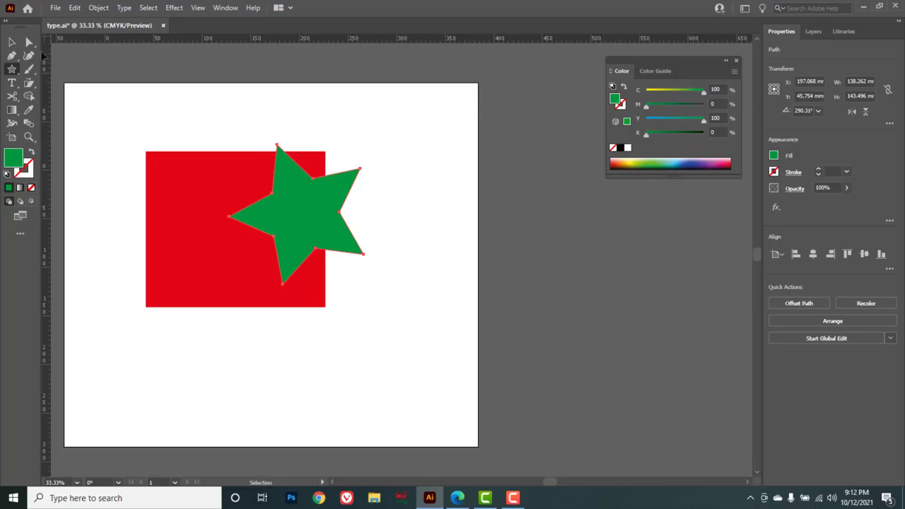
Select the rectangle and star together and split the star at the rectangle edge with the Shape Builder tool.
click(12, 42)
drag(312, 223, 322, 239)
drag(374, 128, 193, 290)
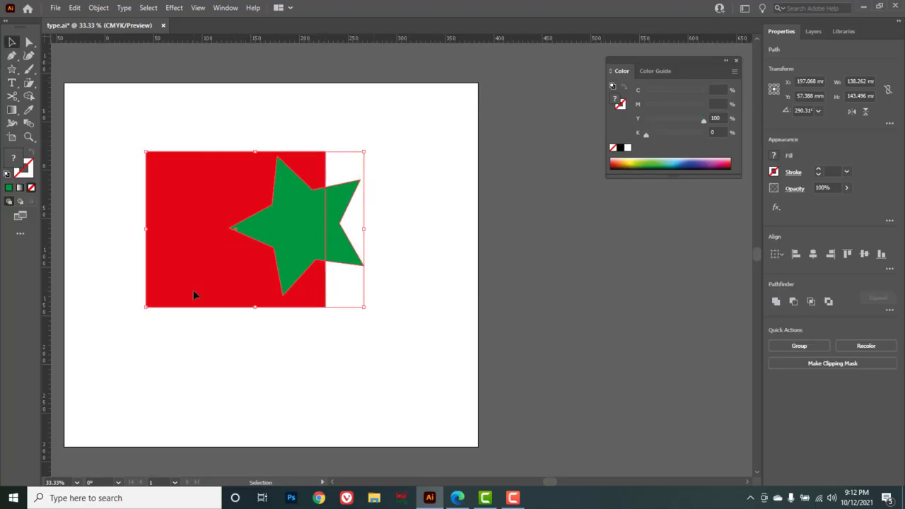
click(29, 97)
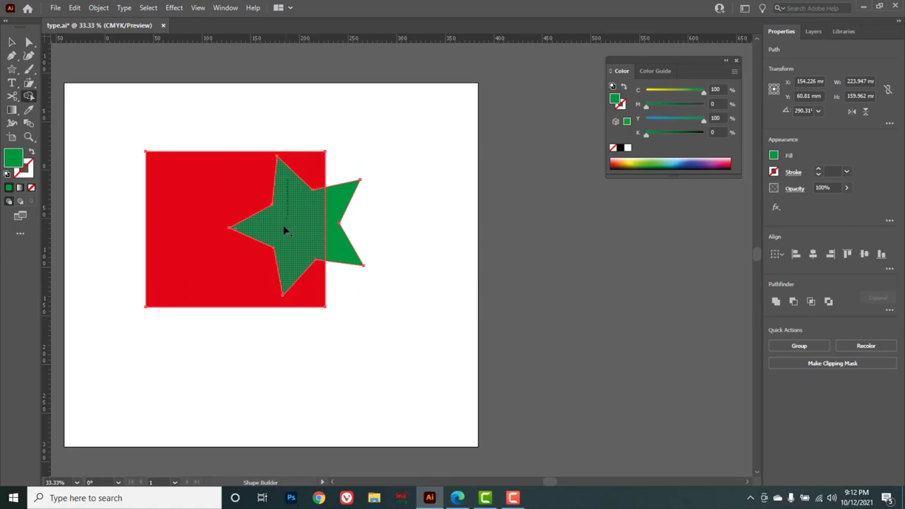
click(308, 224)
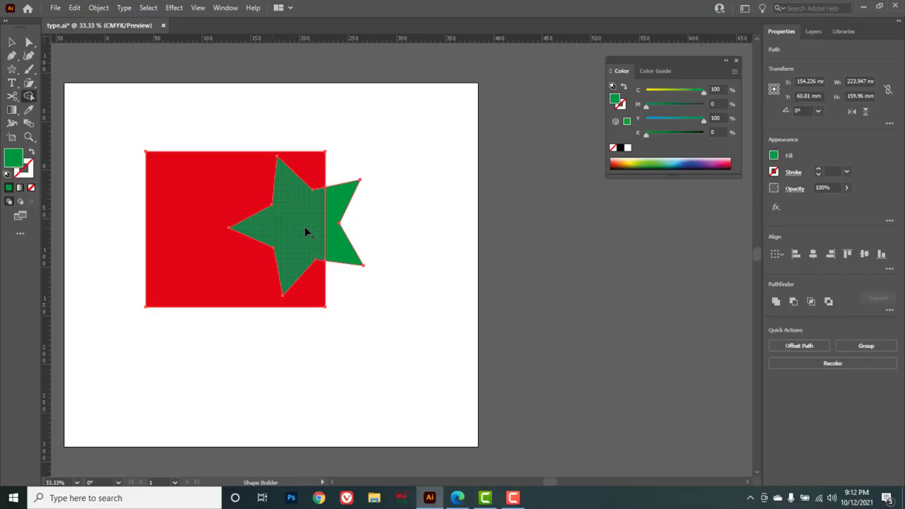
Delete the red rectangle and the star tip extending beyond its edge.
click(13, 44)
click(192, 203)
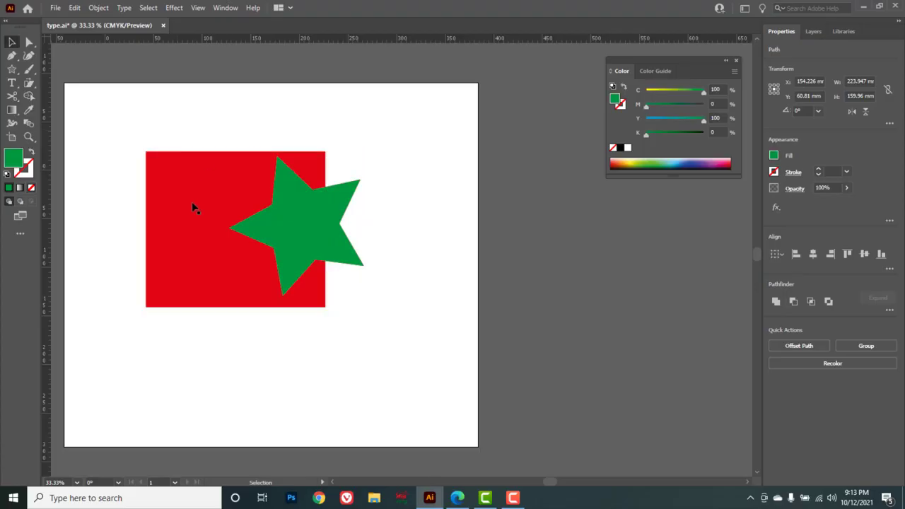
key(Delete)
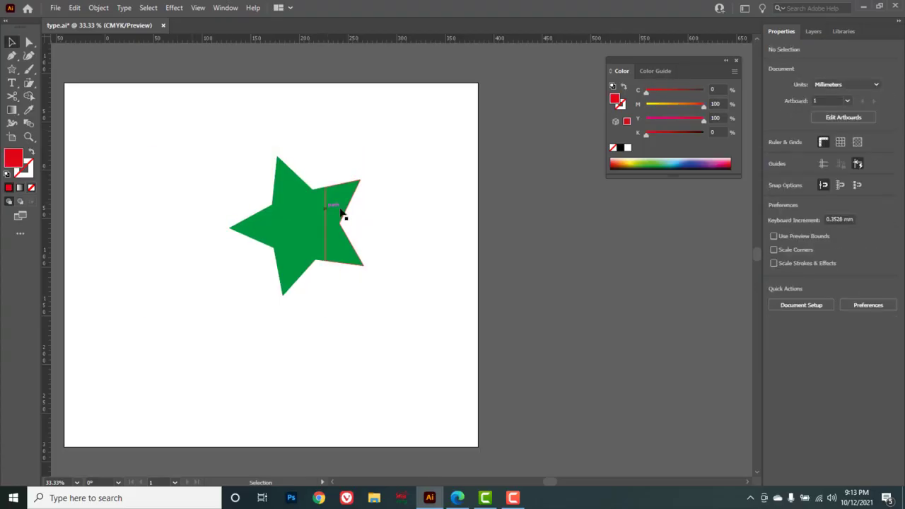
click(344, 204)
key(Delete)
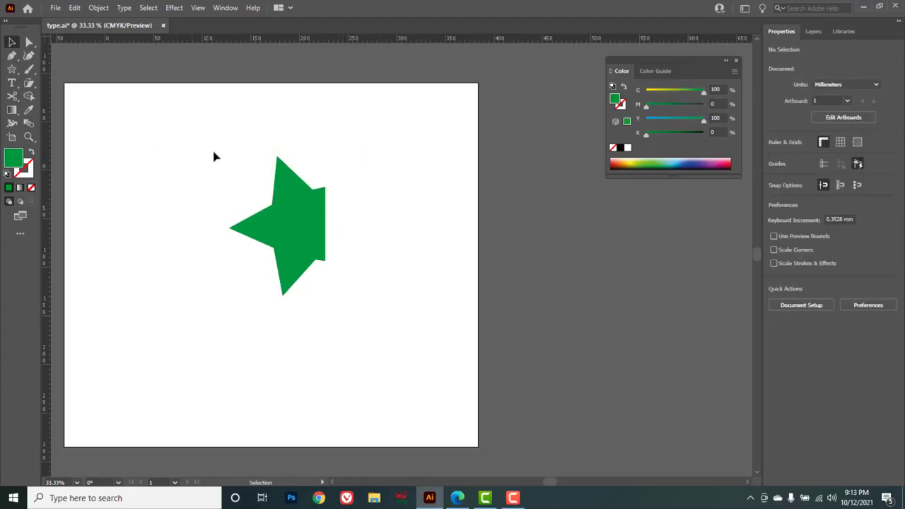
Select the remaining star shape and delete it.
drag(210, 148, 368, 310)
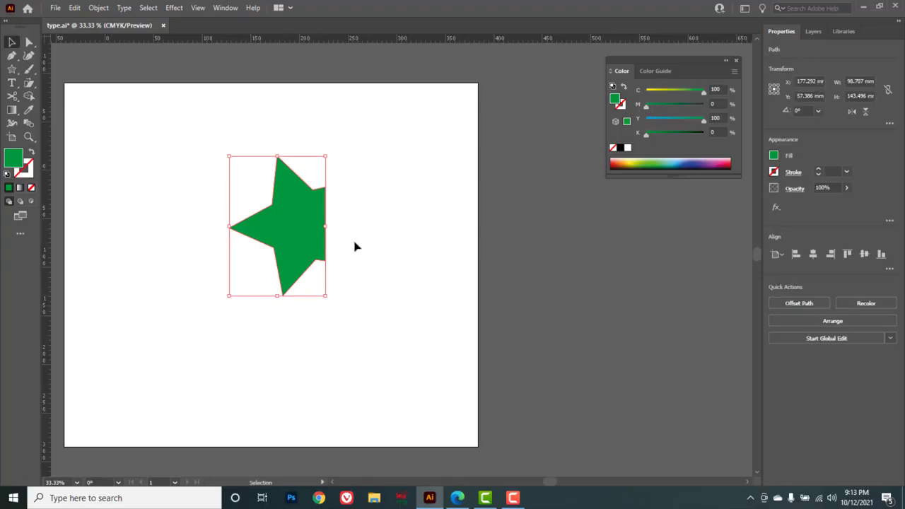
click(380, 213)
click(287, 212)
drag(392, 142, 162, 320)
key(Delete)
key(shift+m)
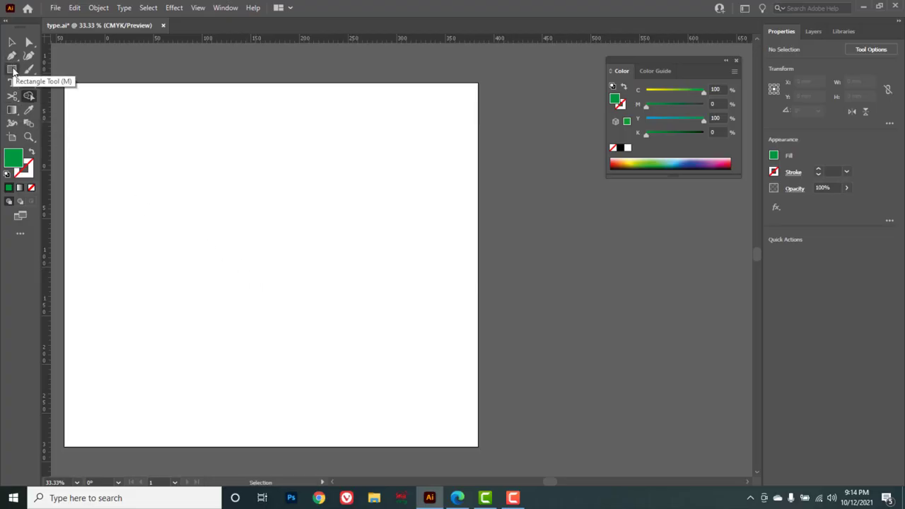
Draw a rectangle about 280 × 240 mm on the artboard and apply a default gradient fill to it.
drag(12, 68, 69, 73)
drag(146, 145, 419, 377)
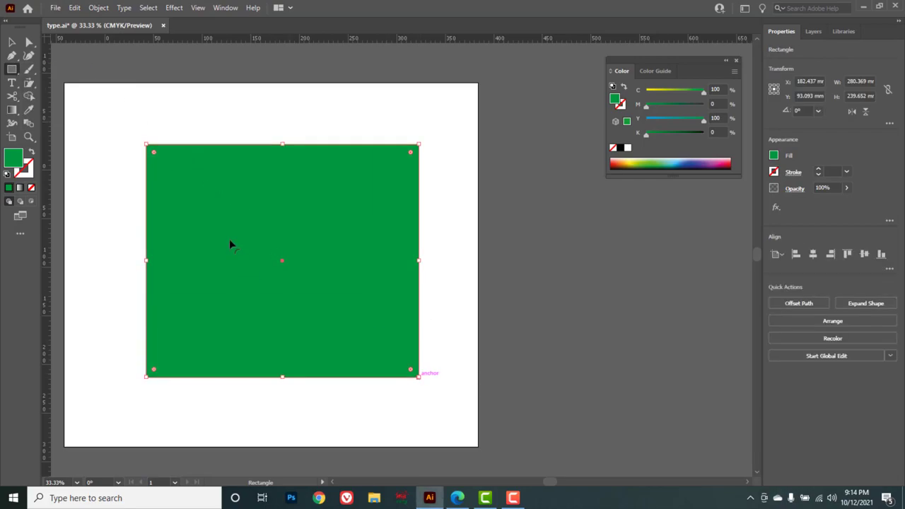
click(12, 110)
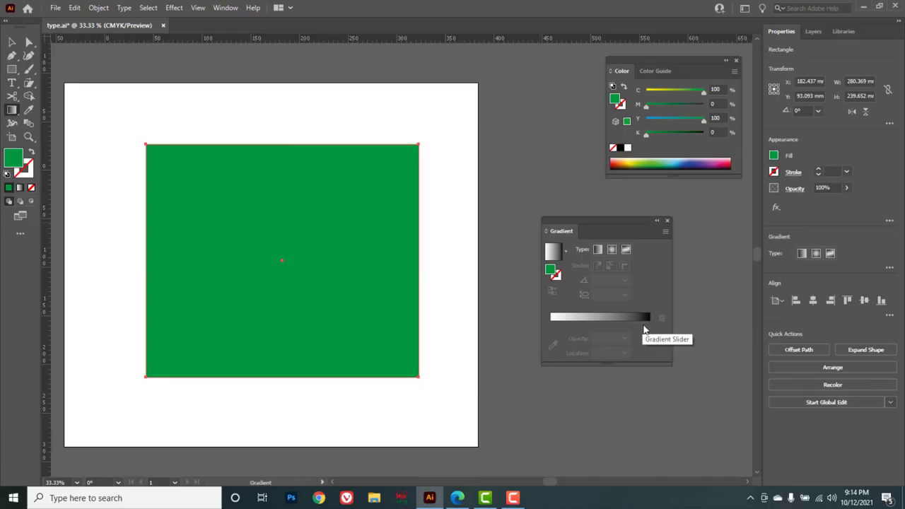
click(600, 318)
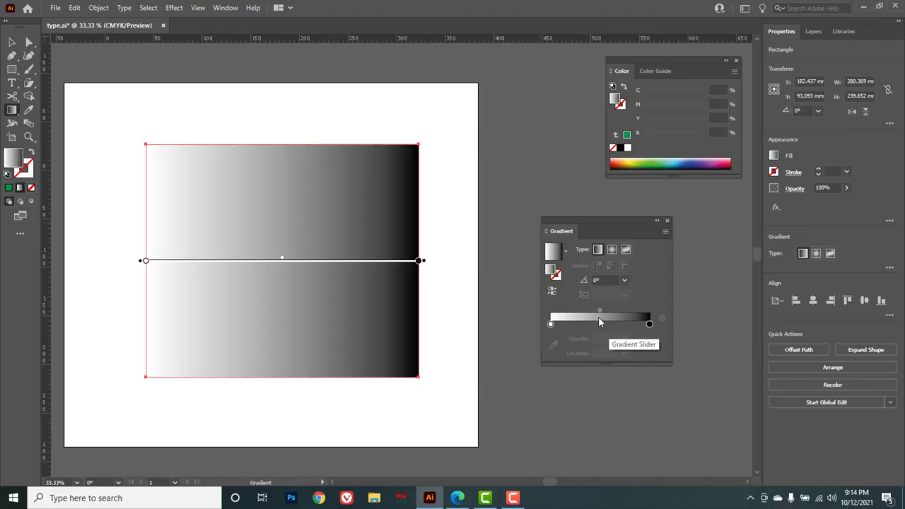
Set the gradient's right color stop to a red swatch.
double_click(650, 325)
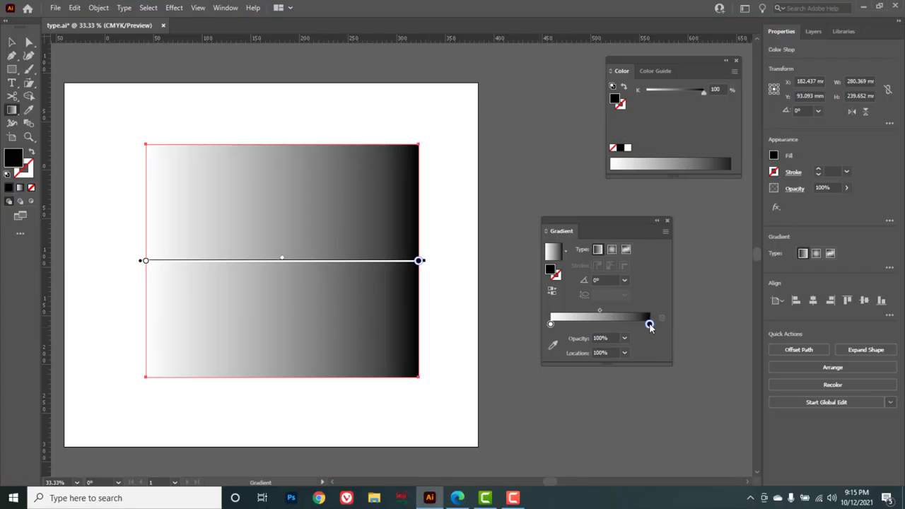
click(503, 384)
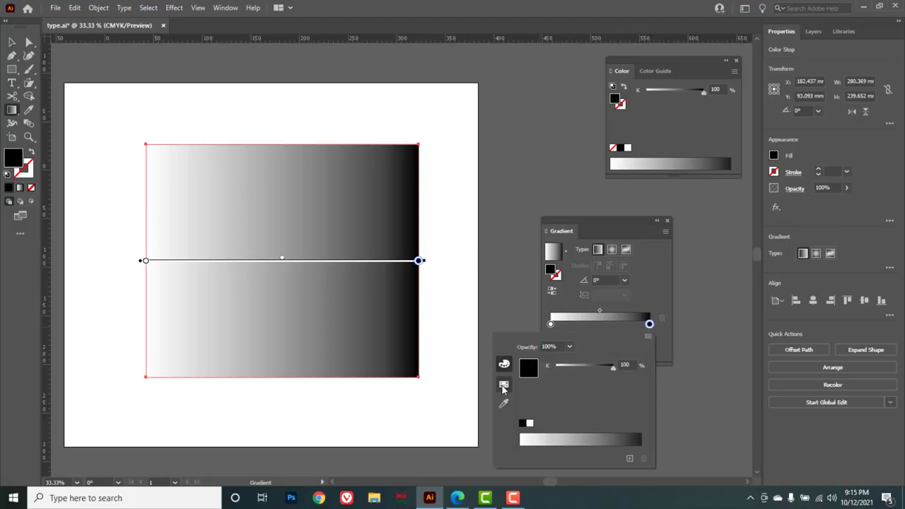
click(568, 362)
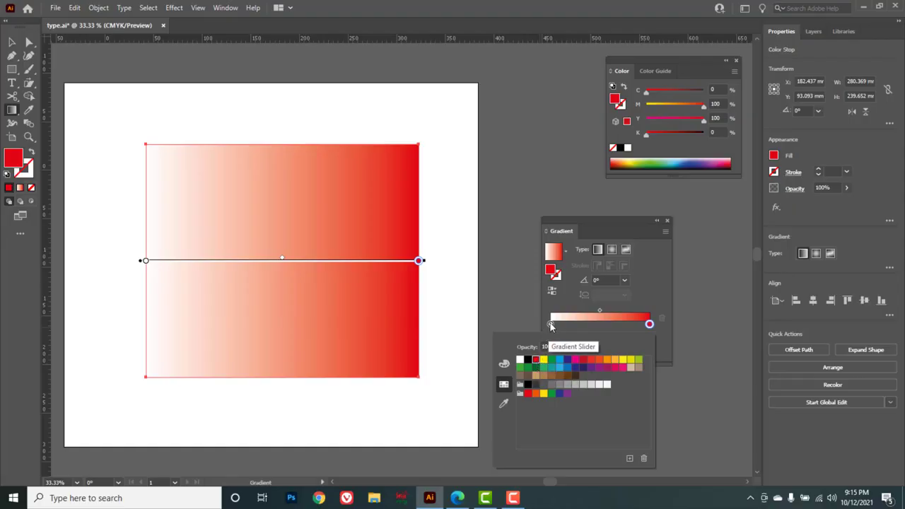
Set the gradient's left color stop to the dark blue swatch C=100 M=100 Y=25 K=25.
click(551, 326)
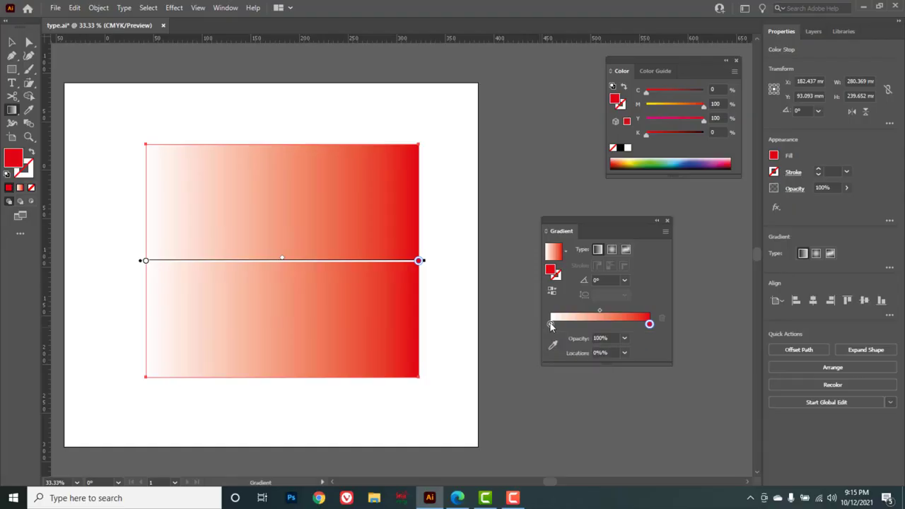
double_click(551, 325)
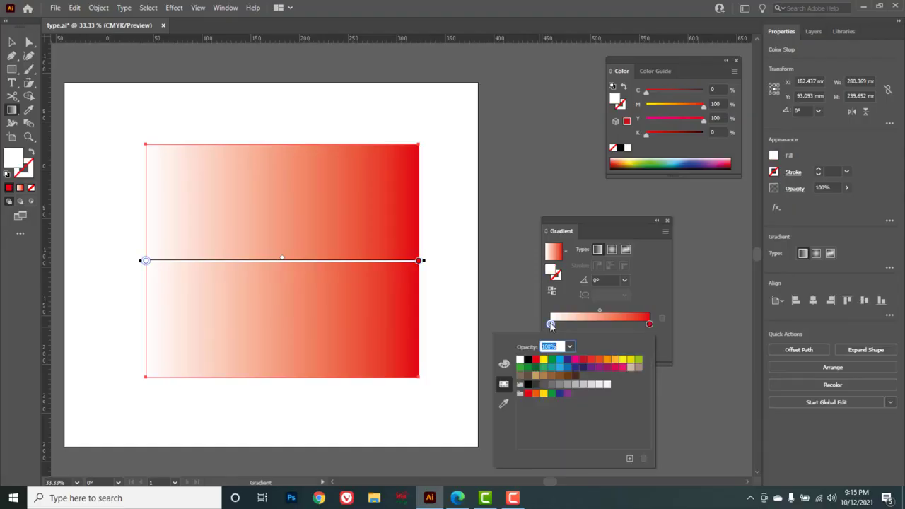
click(568, 360)
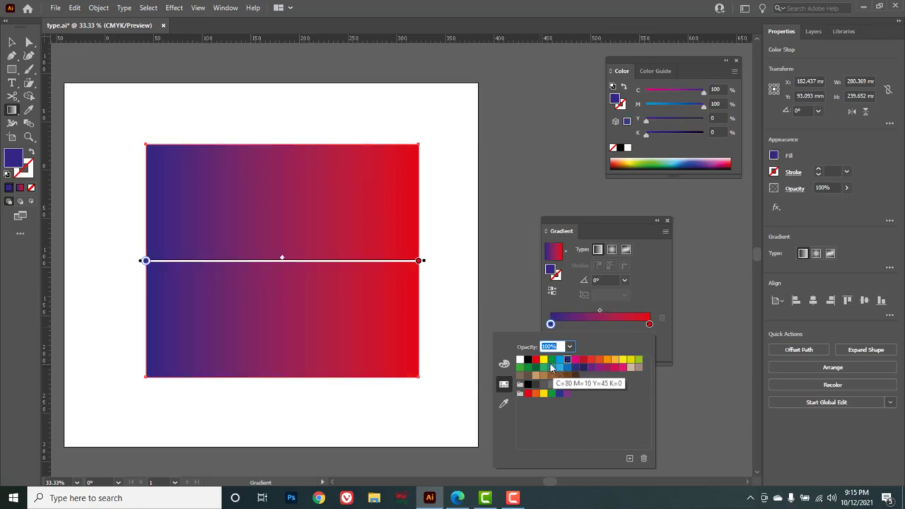
click(552, 360)
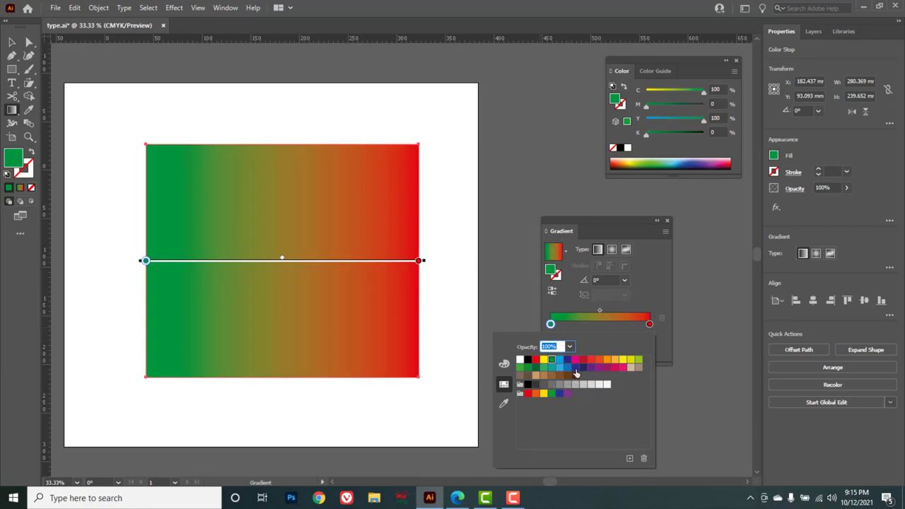
click(583, 368)
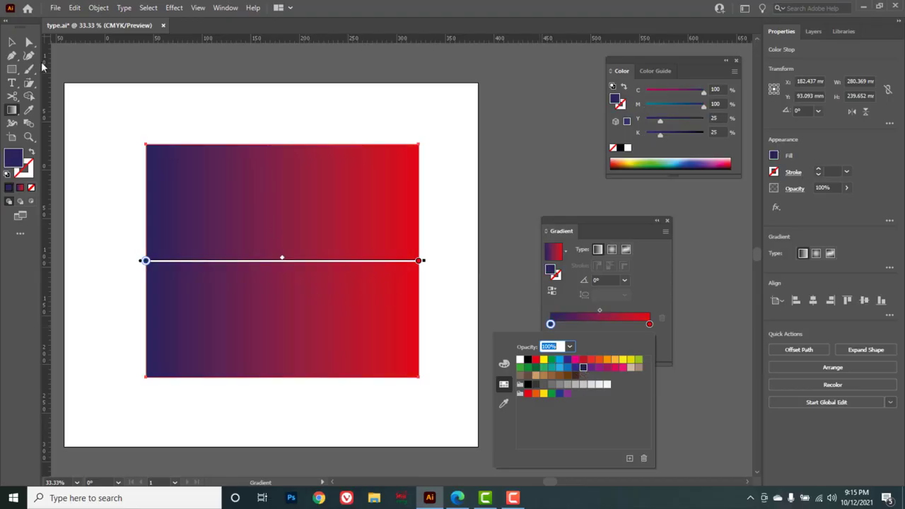
Move the gradient's left stop inward to about 23% and the right stop to about 93%.
click(11, 44)
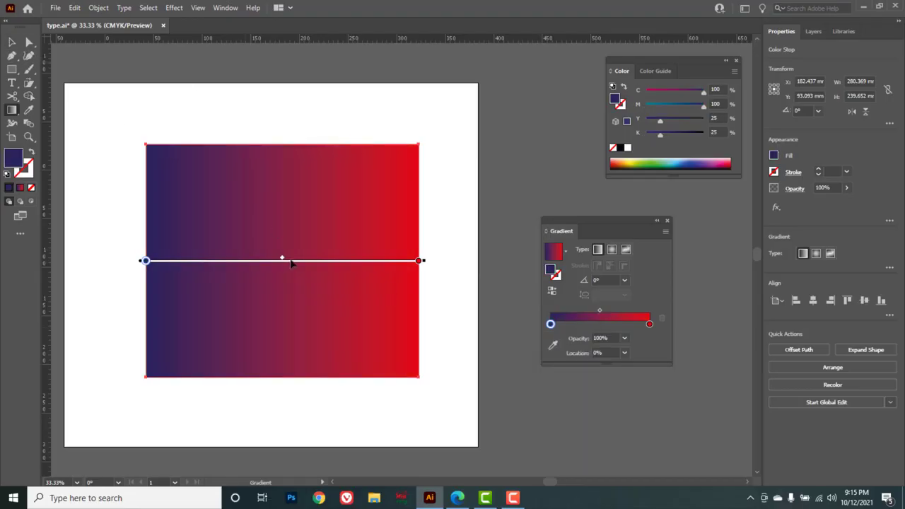
mouse_move(279, 260)
mouse_down()
mouse_move(192, 259)
mouse_move(360, 260)
mouse_move(214, 260)
mouse_move(273, 261)
mouse_up()
drag(146, 261, 207, 261)
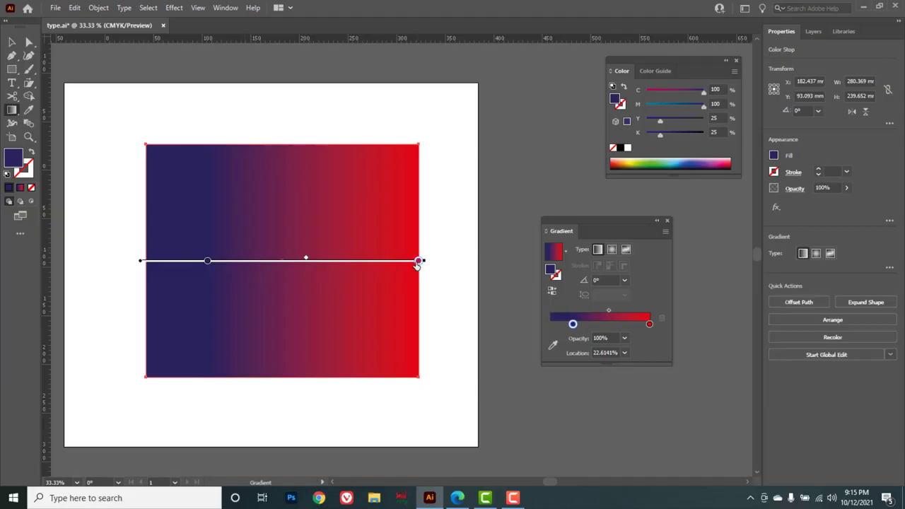
drag(419, 261, 401, 261)
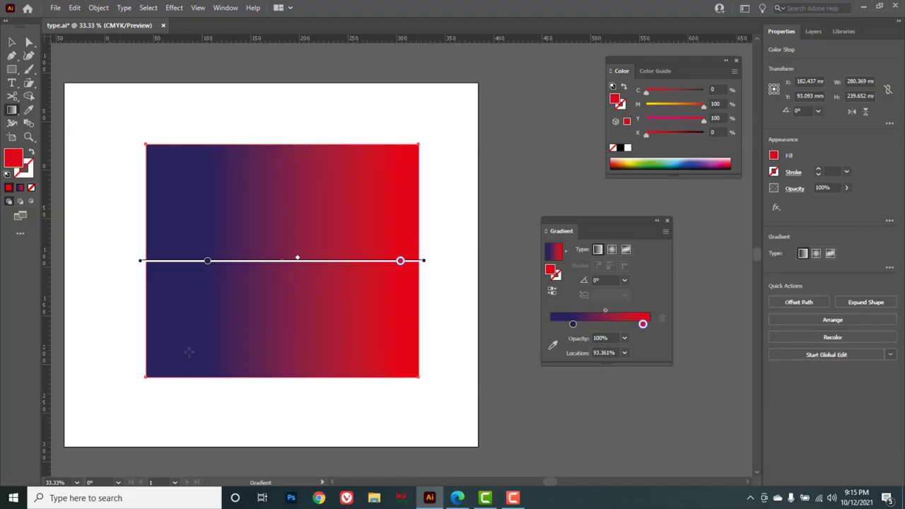
Redraw the gradient direction across the rectangle from right to left at about -164°.
drag(169, 394, 403, 115)
drag(148, 146, 441, 398)
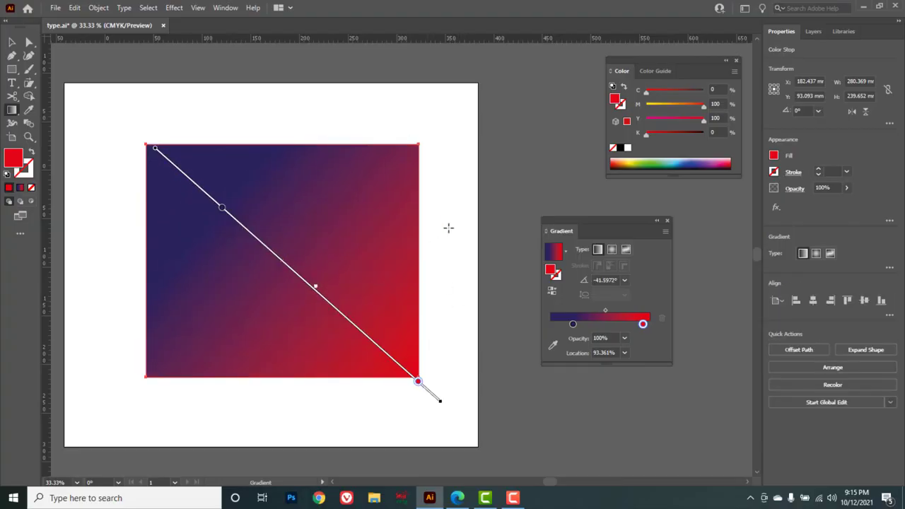
drag(449, 216, 199, 293)
drag(130, 305, 92, 314)
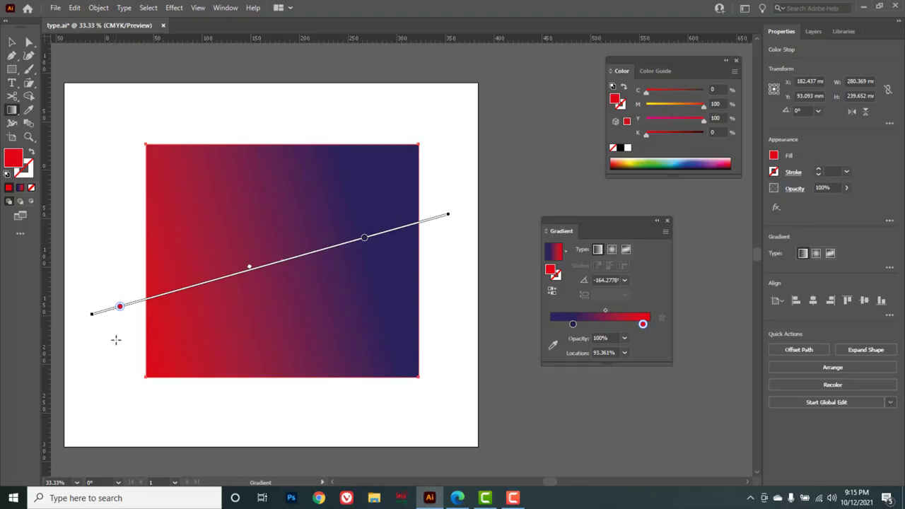
Place a point type object above the rectangle containing the word TEXT.
click(14, 84)
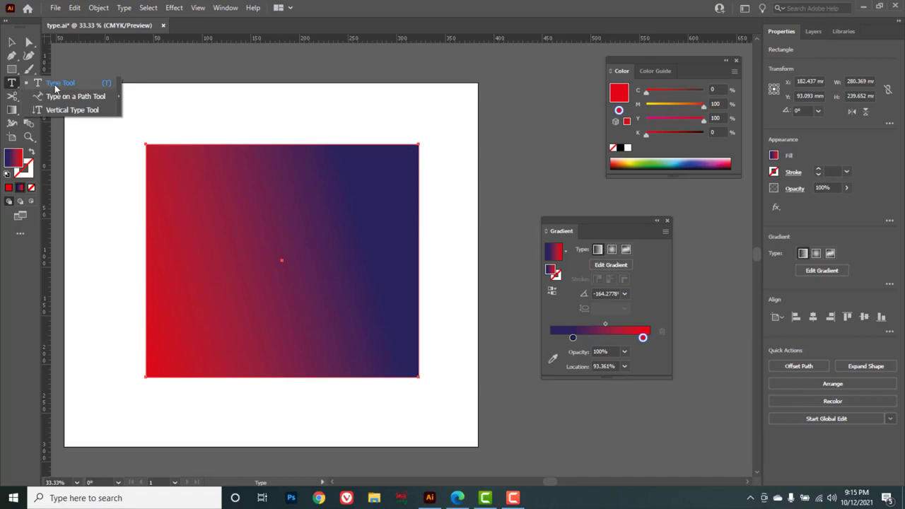
click(56, 87)
click(239, 112)
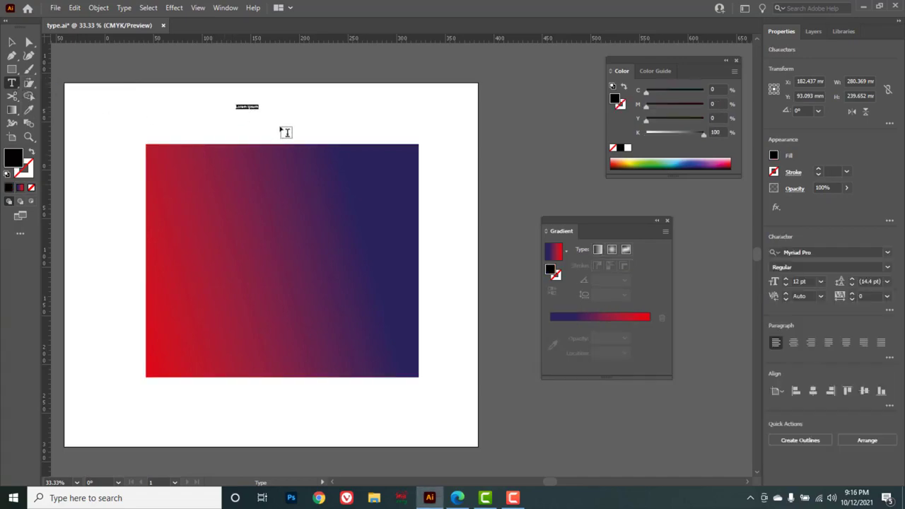
key(BackSpace)
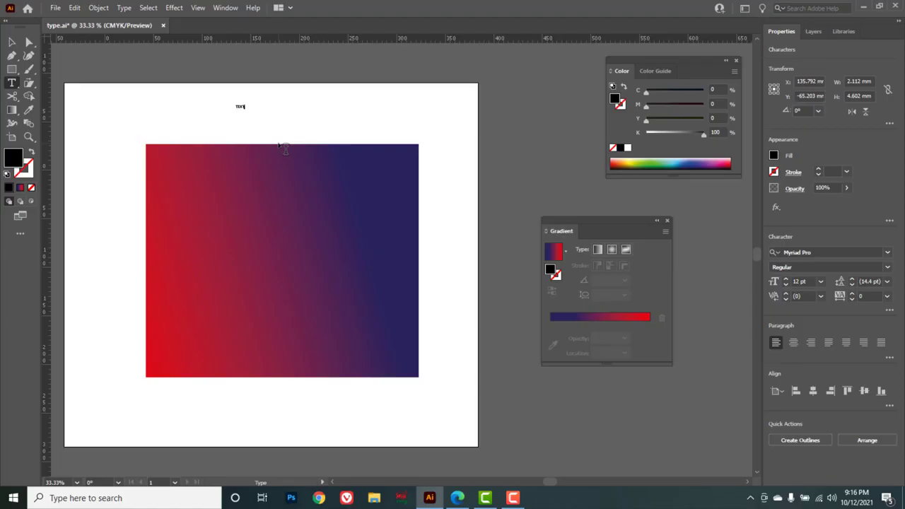
Scale the text up and set its font size to 193 pt.
click(12, 43)
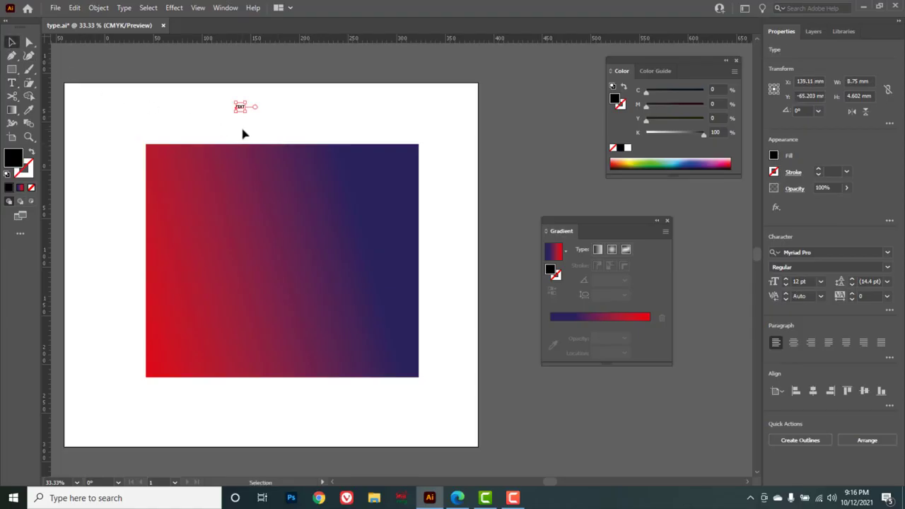
drag(244, 114, 403, 207)
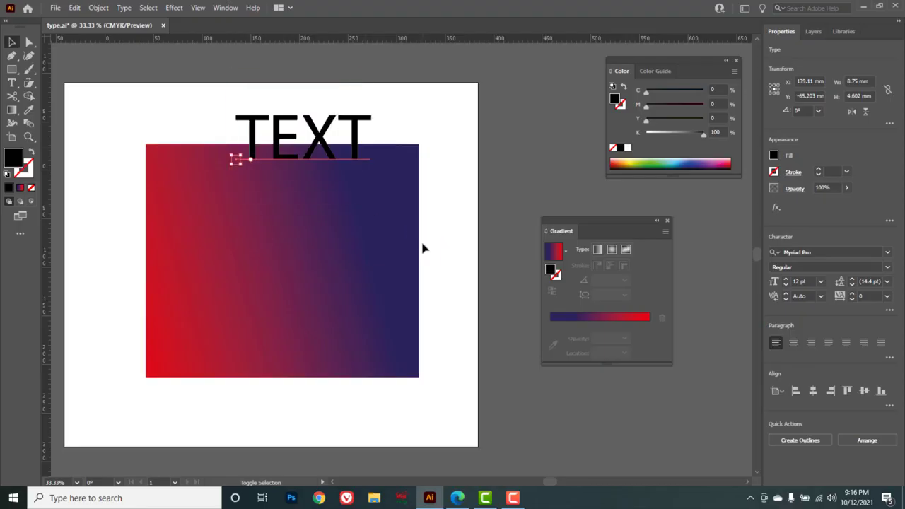
click(786, 279)
click(785, 279)
click(786, 279)
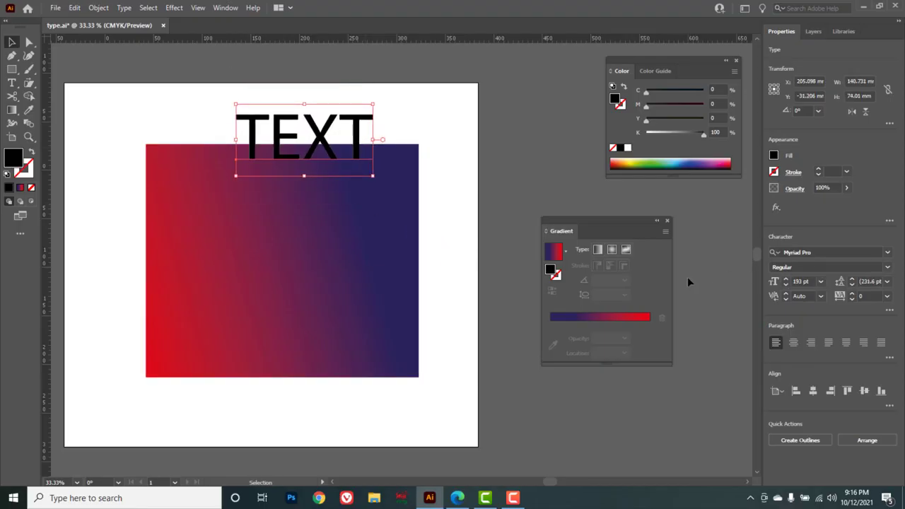
Change the text's font to Oswald Regular and stretch it to about 124 mm wide.
click(887, 266)
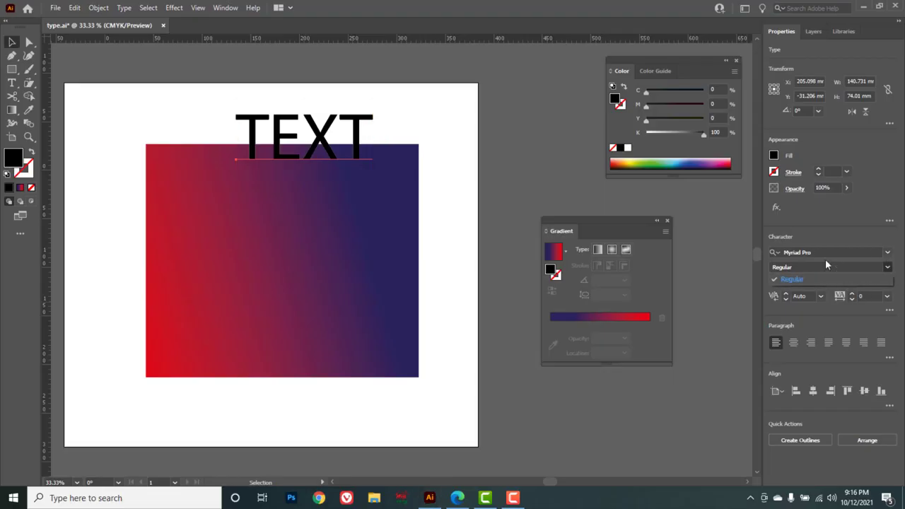
click(889, 254)
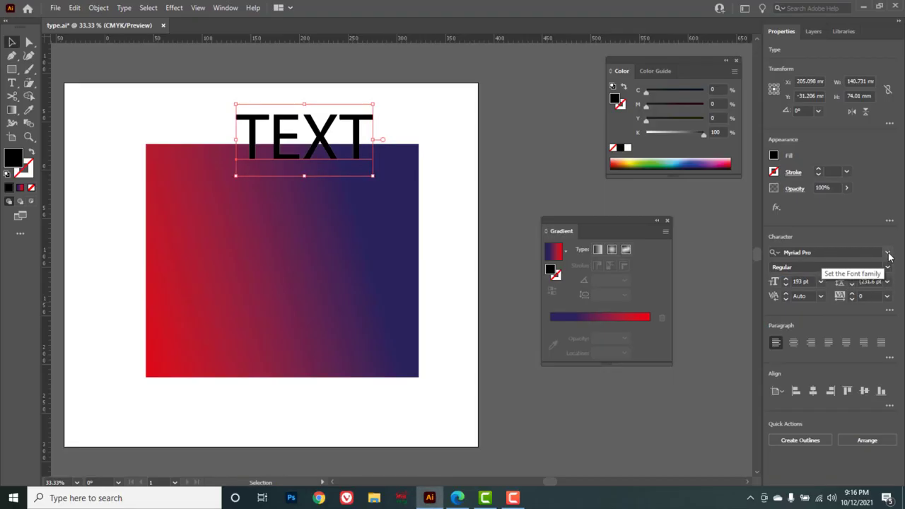
click(888, 254)
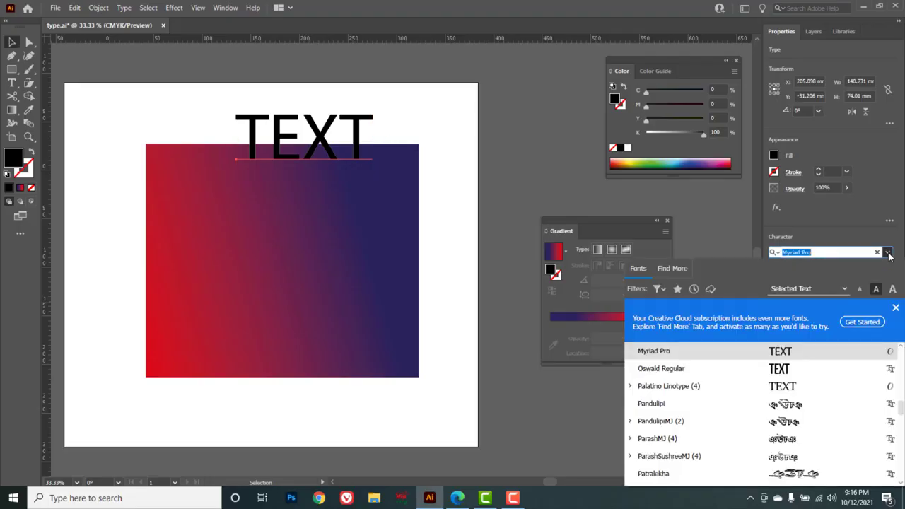
click(661, 368)
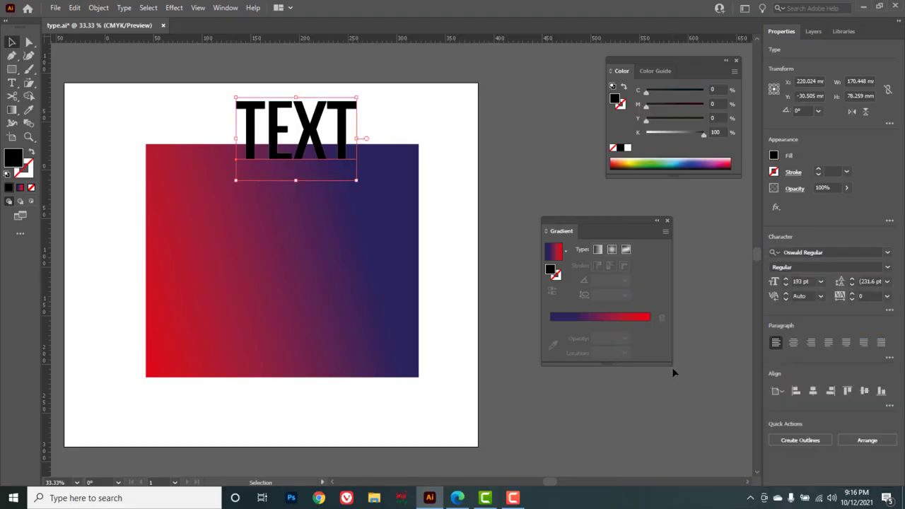
drag(372, 142, 415, 143)
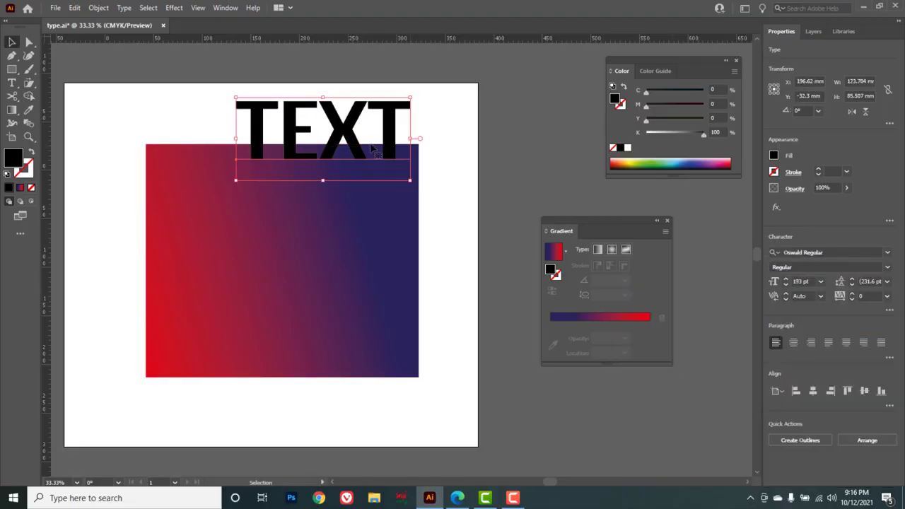
Move the text below the rectangle and shift the rectangle up toward the artboard's top edge.
drag(341, 142, 335, 345)
drag(268, 309, 236, 218)
drag(285, 356, 231, 369)
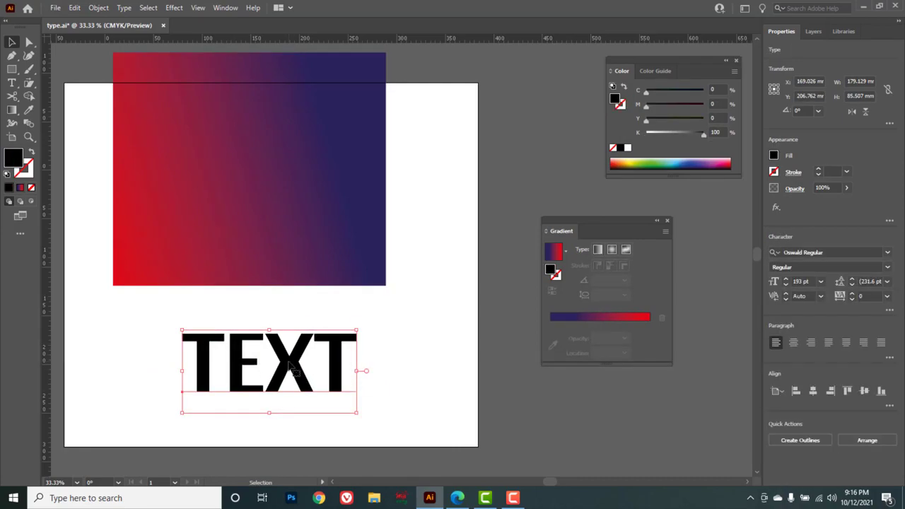
Convert the text to outlines and apply the gradient fill to the outlined letters.
right_click(290, 367)
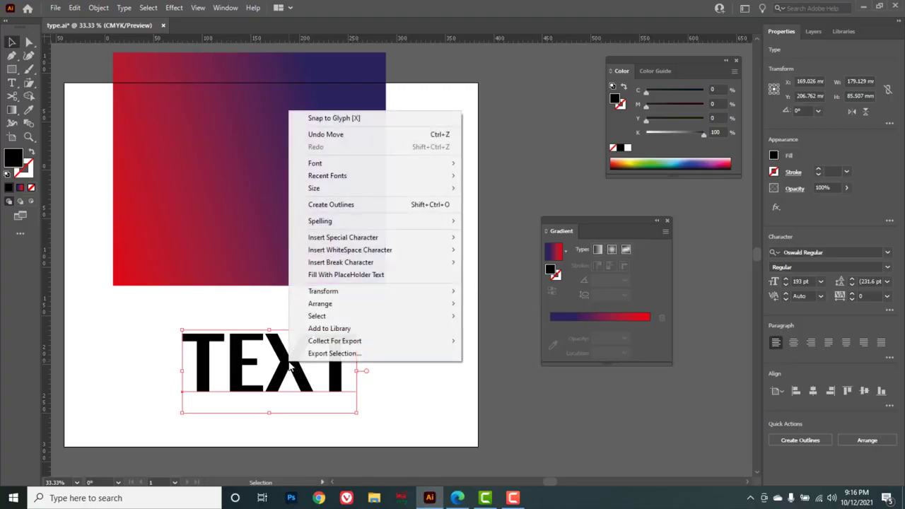
click(331, 204)
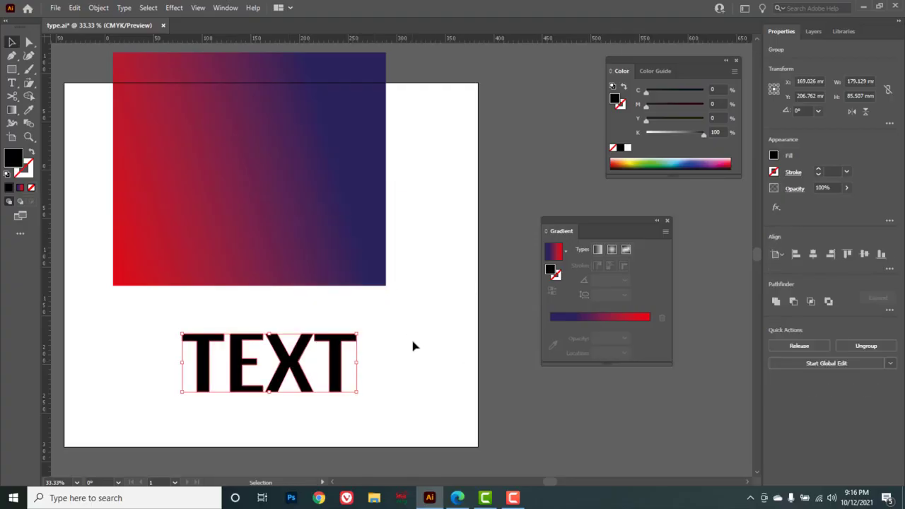
click(606, 317)
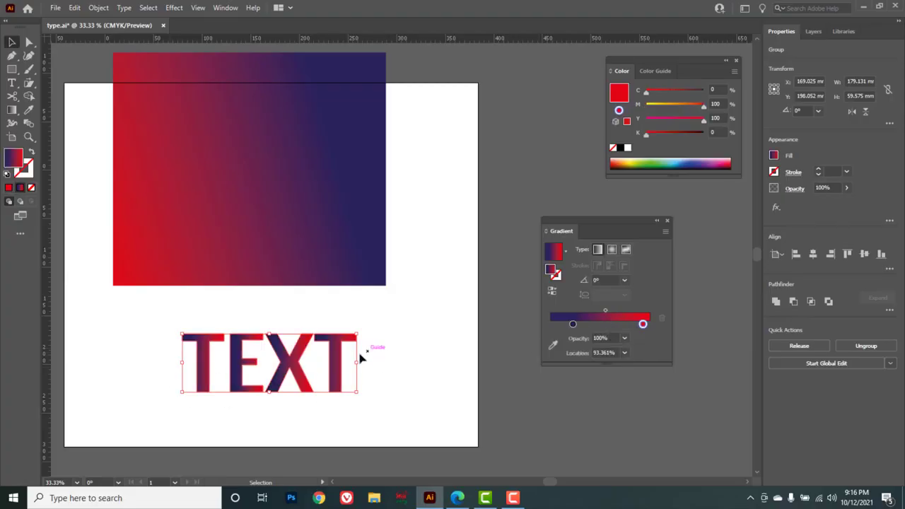
Set the text gradient's left color stop to the dark green swatch C=90 M=30 Y=95 K=30.
double_click(573, 324)
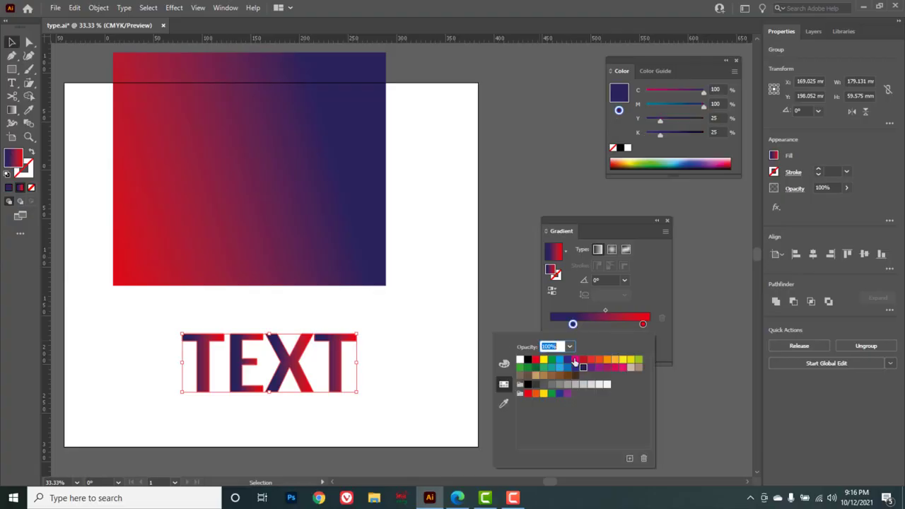
click(623, 360)
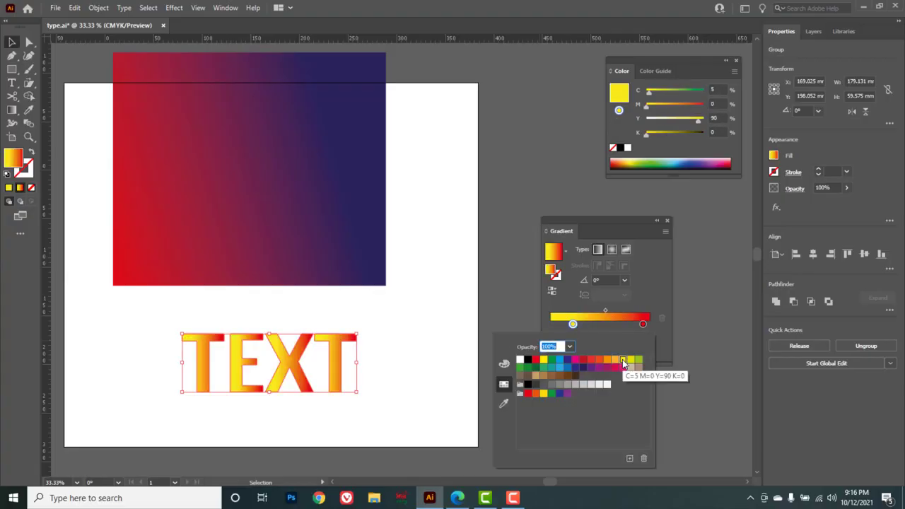
click(583, 367)
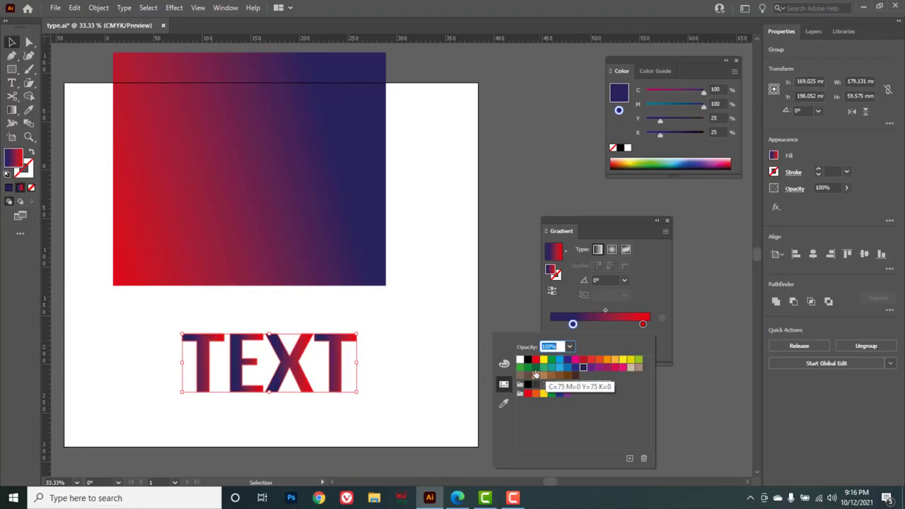
click(535, 369)
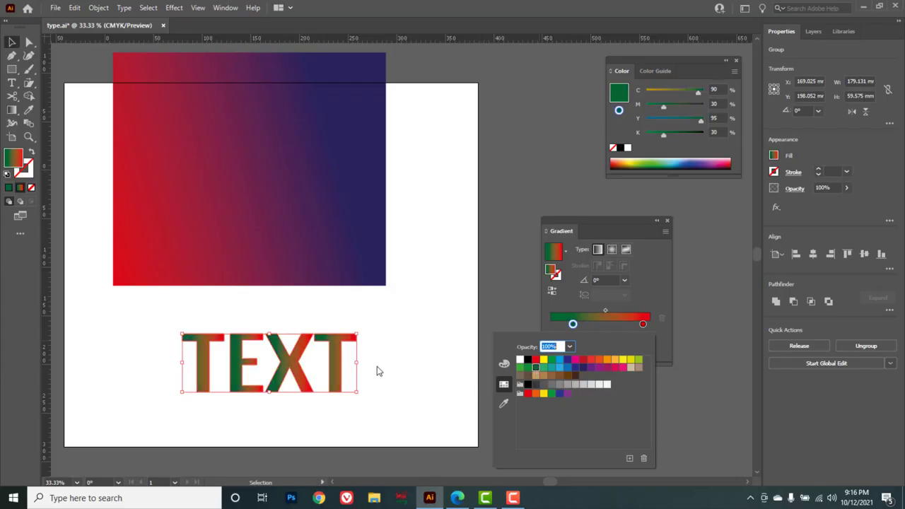
click(423, 325)
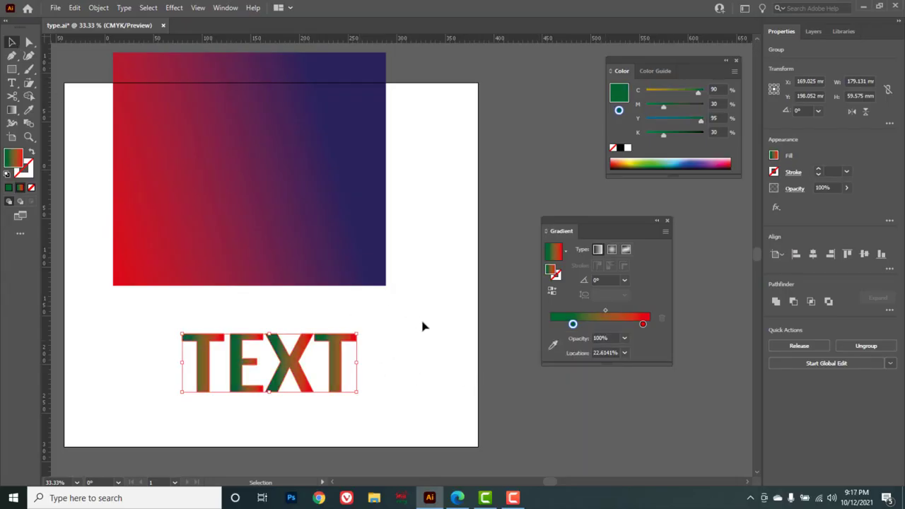
click(423, 326)
key(g)
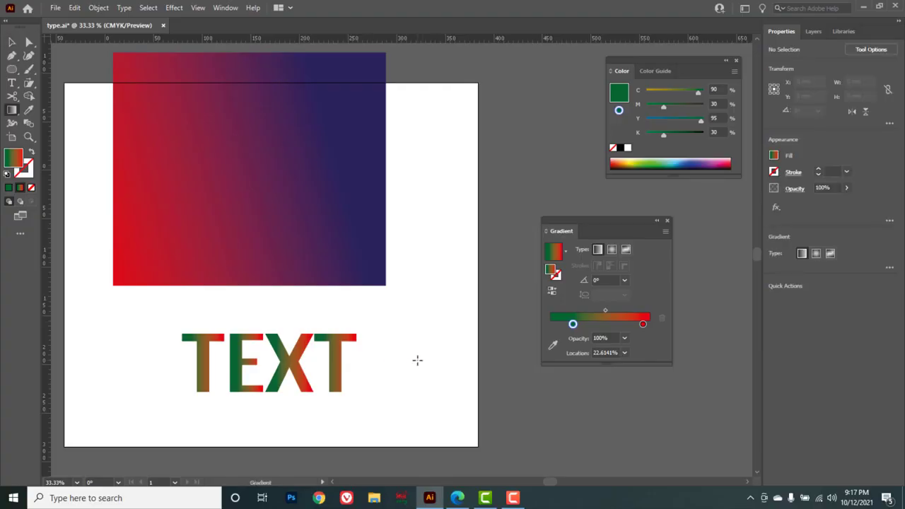
right_click(12, 111)
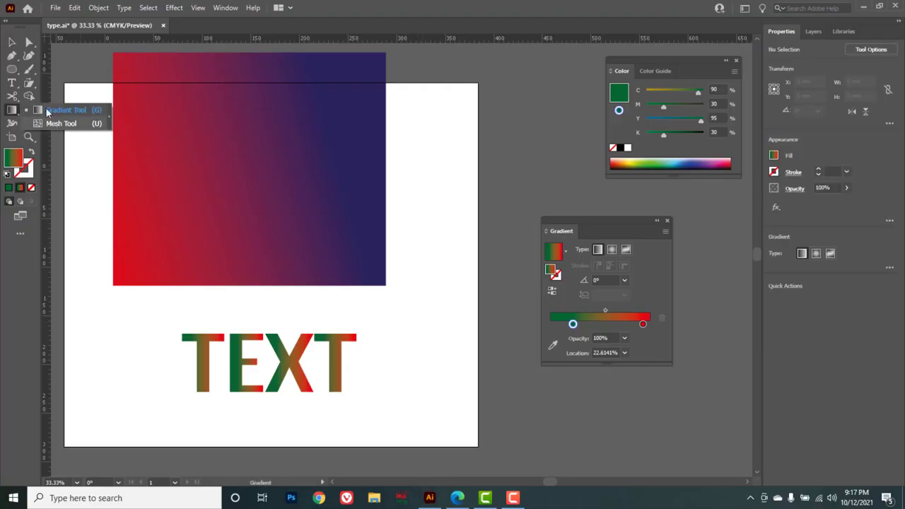
Draw an ellipse about 118 by 100 mm with the Ellipse tool and move it beside the text.
right_click(12, 70)
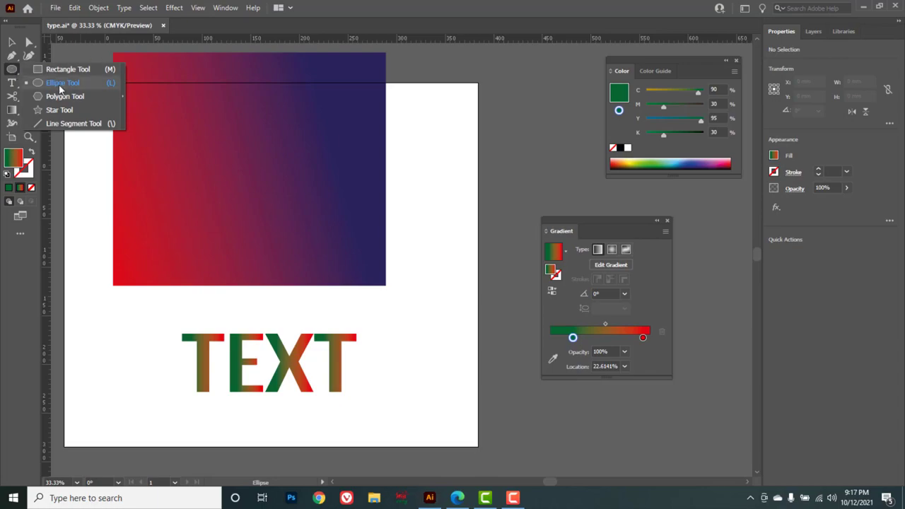
click(64, 89)
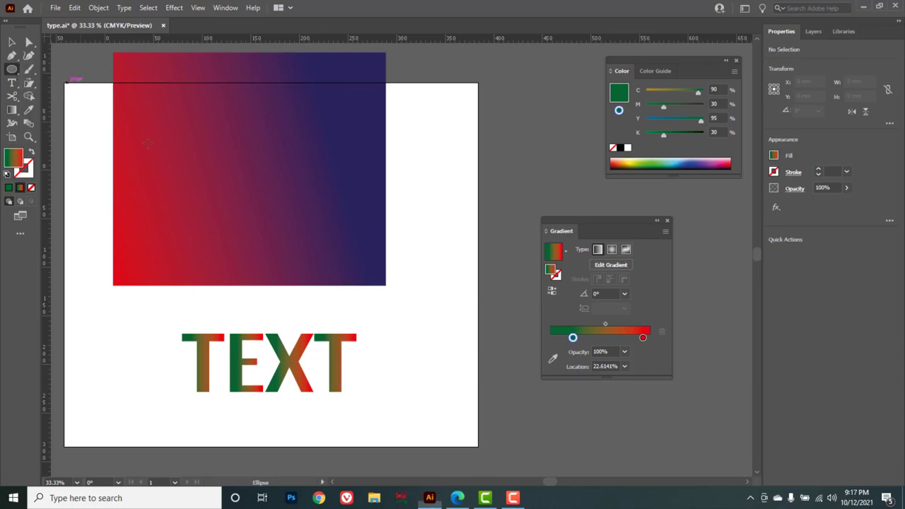
drag(422, 359, 536, 455)
click(12, 42)
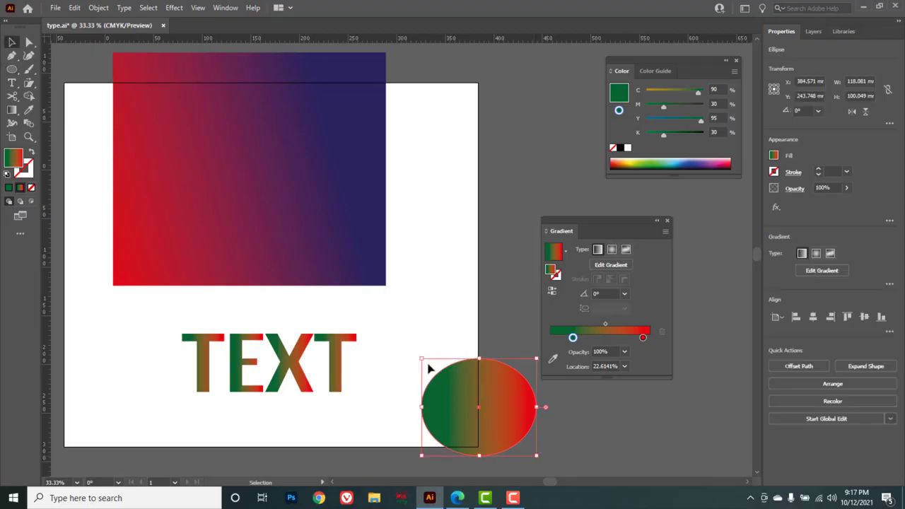
drag(459, 404, 424, 356)
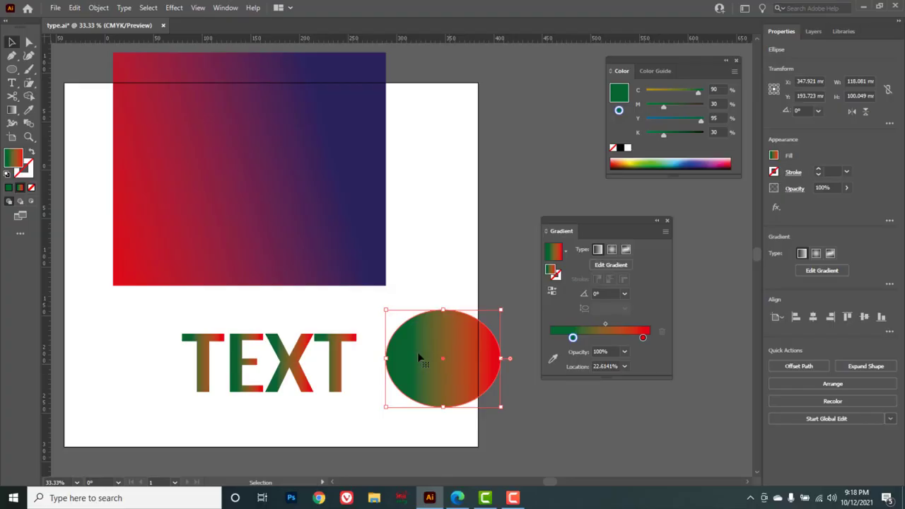
Add a mesh point to the left-centre of the ellipse with the Mesh tool.
click(12, 110)
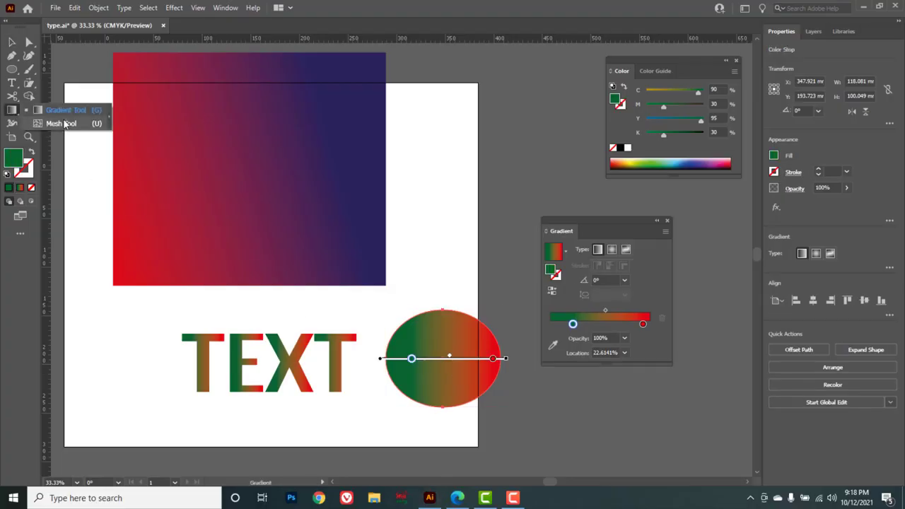
click(64, 123)
click(416, 350)
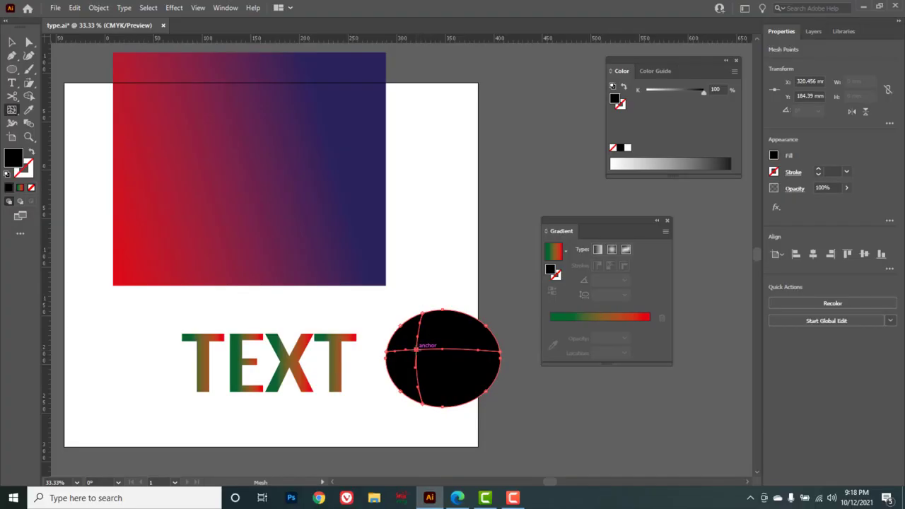
Switch the Color panel to CMYK and color the mesh point pale cream C=0 M=0 Y=13 K=0.
click(735, 72)
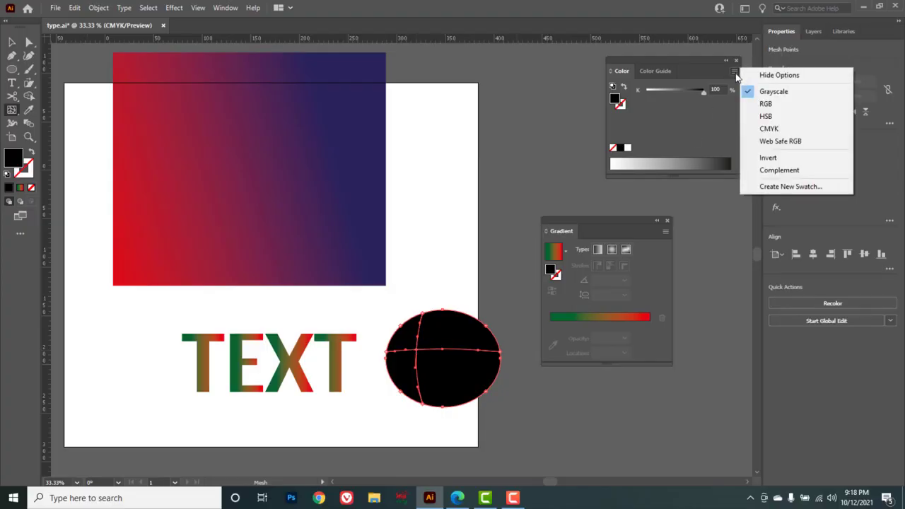
click(769, 129)
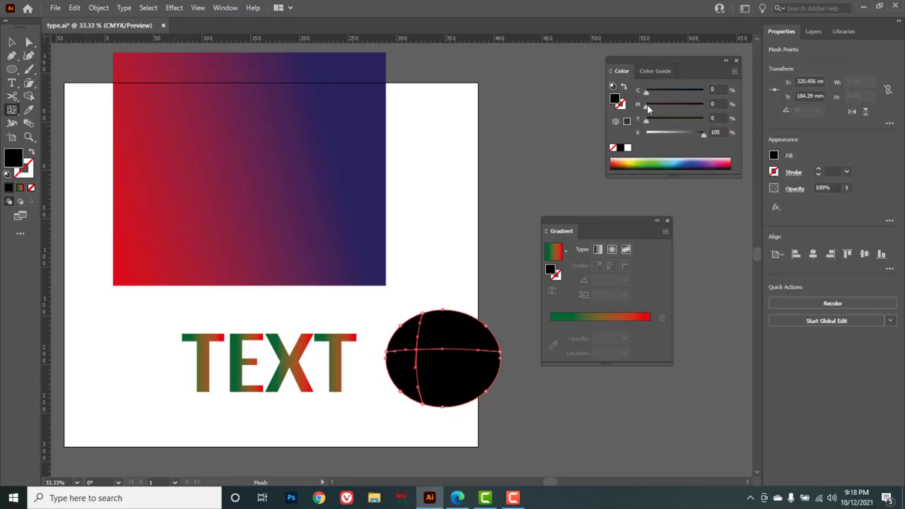
drag(705, 134, 599, 147)
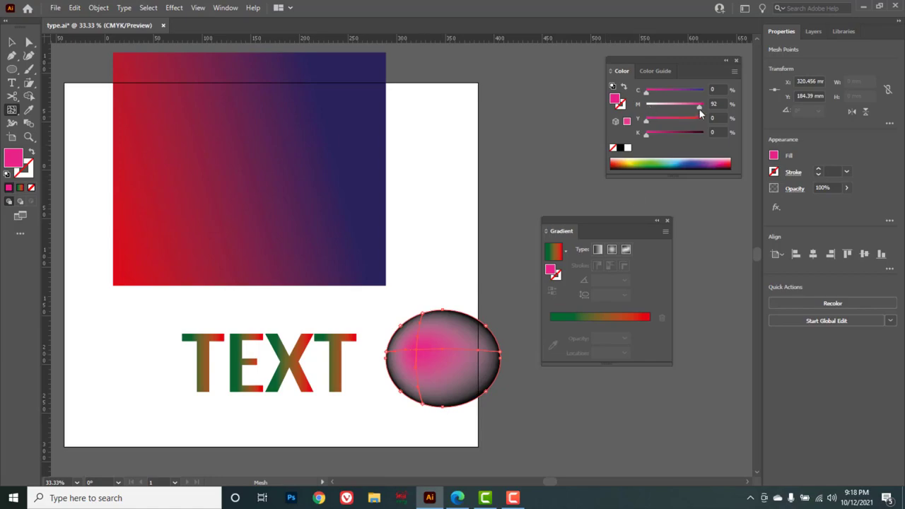
drag(700, 107, 653, 119)
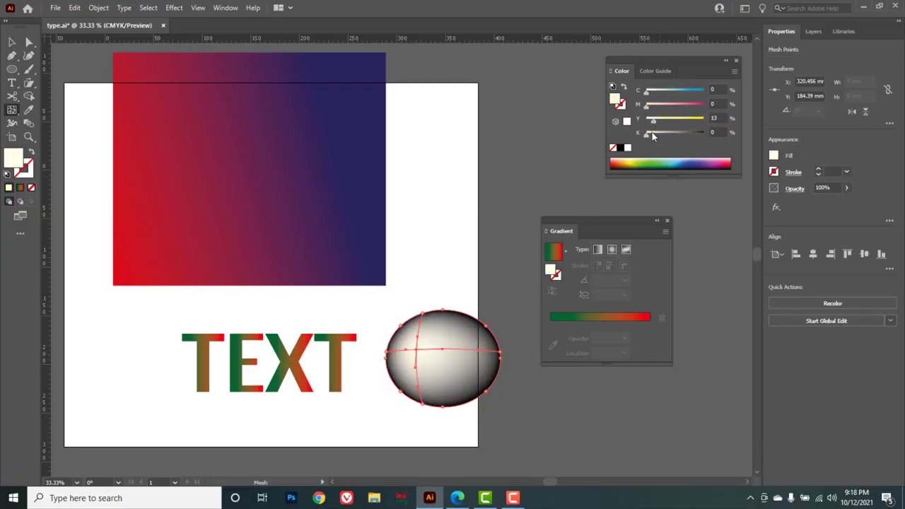
Add a second mesh point at the ellipse's lower right and color it magenta C=0 M=100 Y=0 K=0.
click(455, 370)
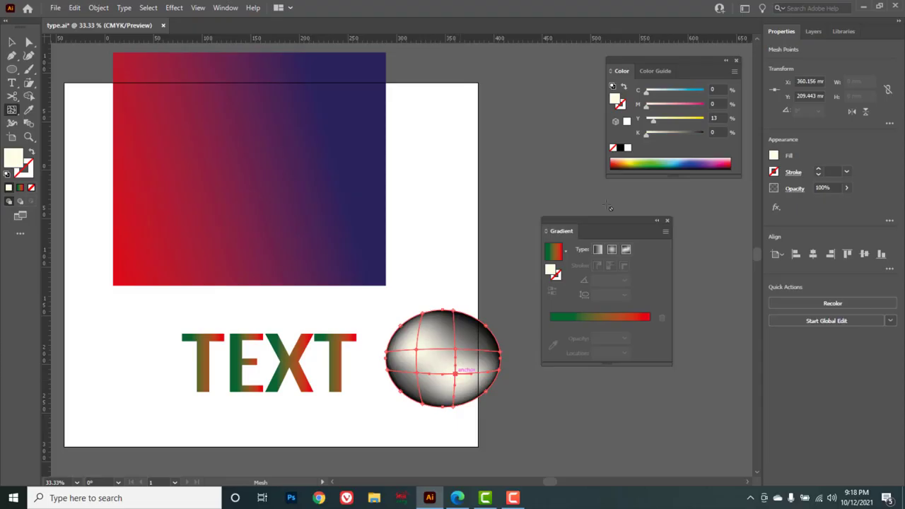
drag(647, 106, 728, 100)
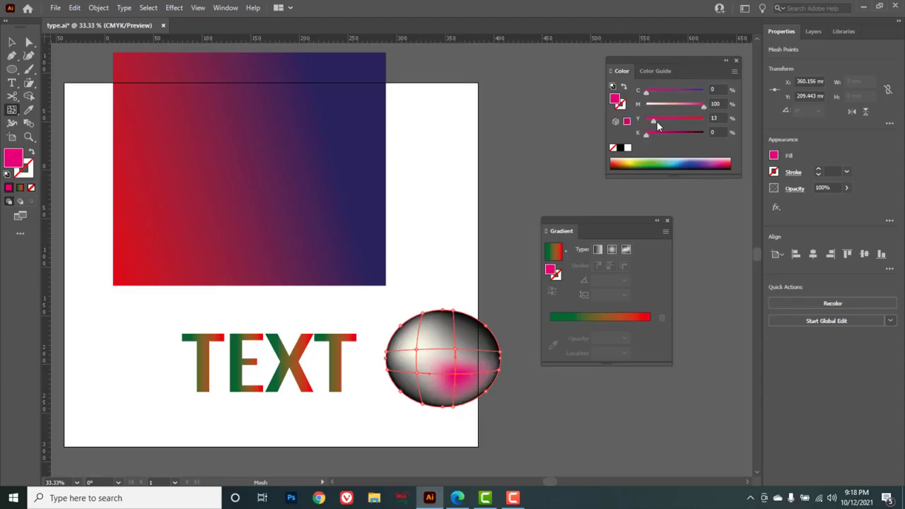
drag(653, 121, 630, 121)
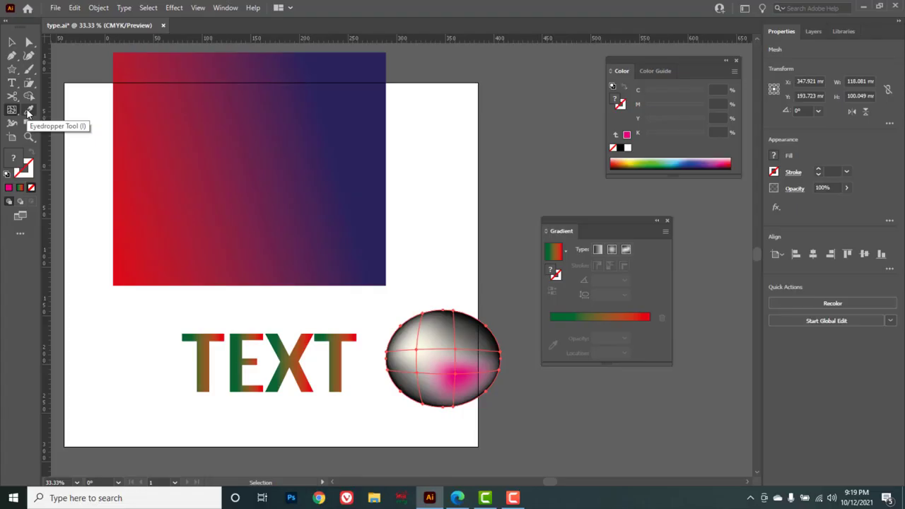
Draw a star about 77 by 74 mm with the Star tool at the rectangle's right.
click(12, 69)
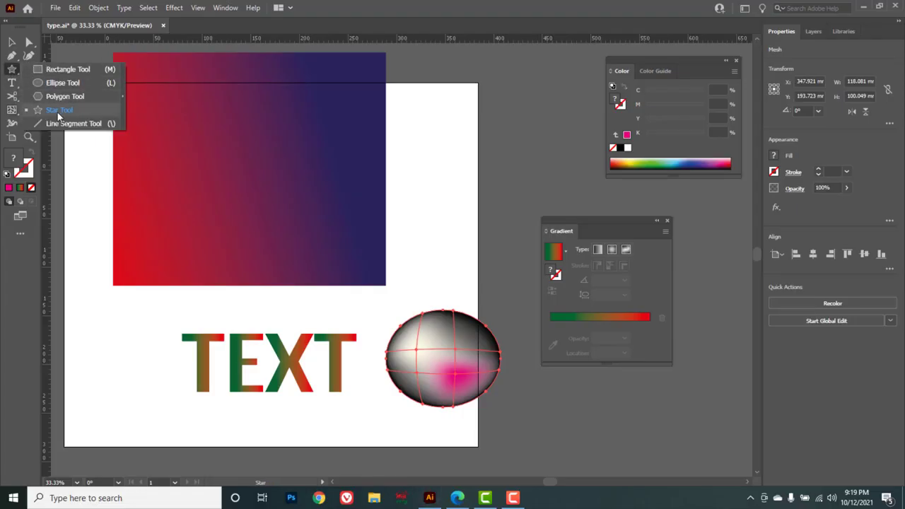
click(57, 111)
drag(430, 203, 458, 234)
click(15, 43)
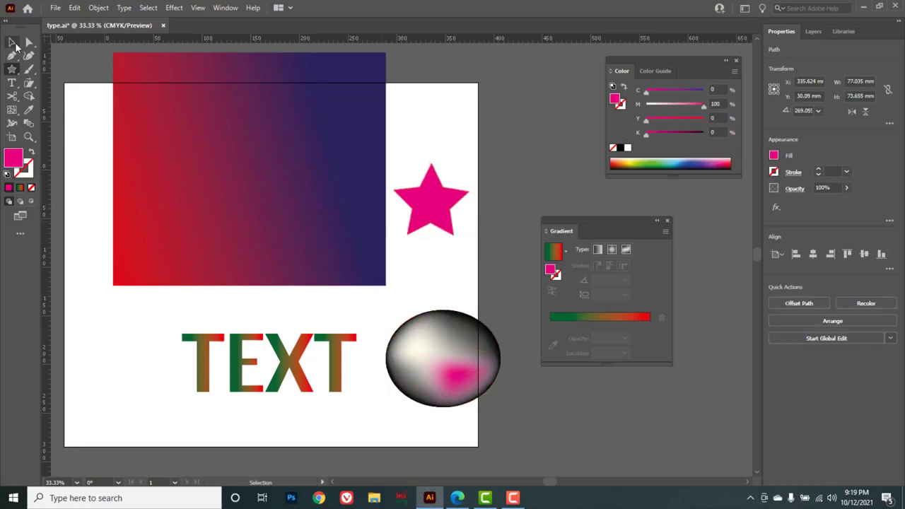
Sample fills onto the star with the Eyedropper from the rectangle, ellipse and text, ending with the rectangle's gradient.
click(30, 111)
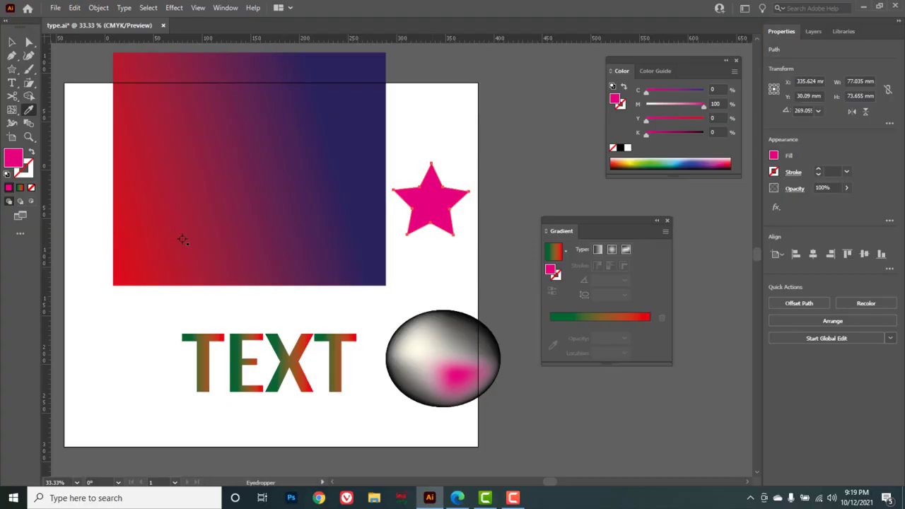
click(158, 238)
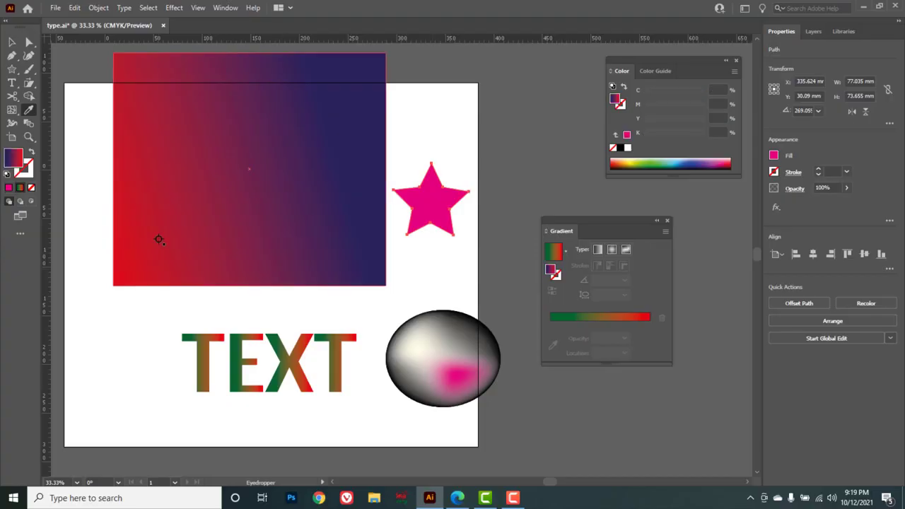
click(459, 334)
click(270, 342)
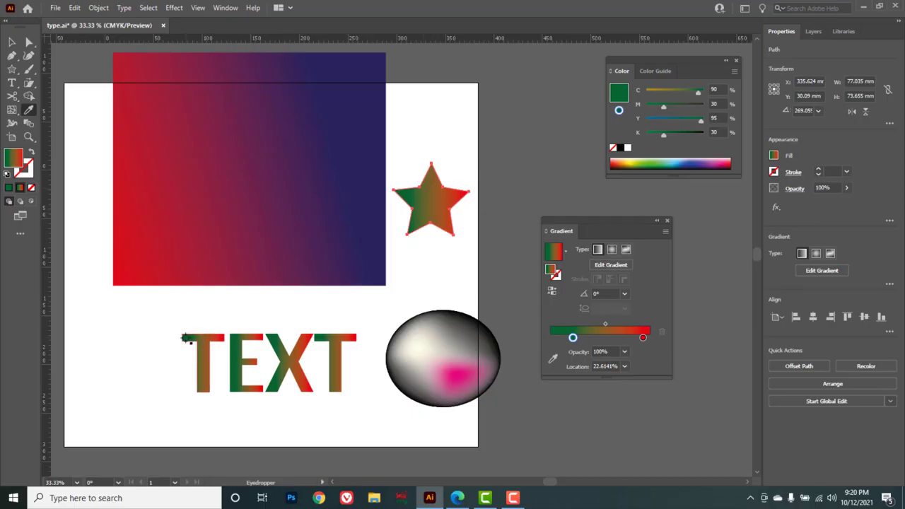
click(403, 387)
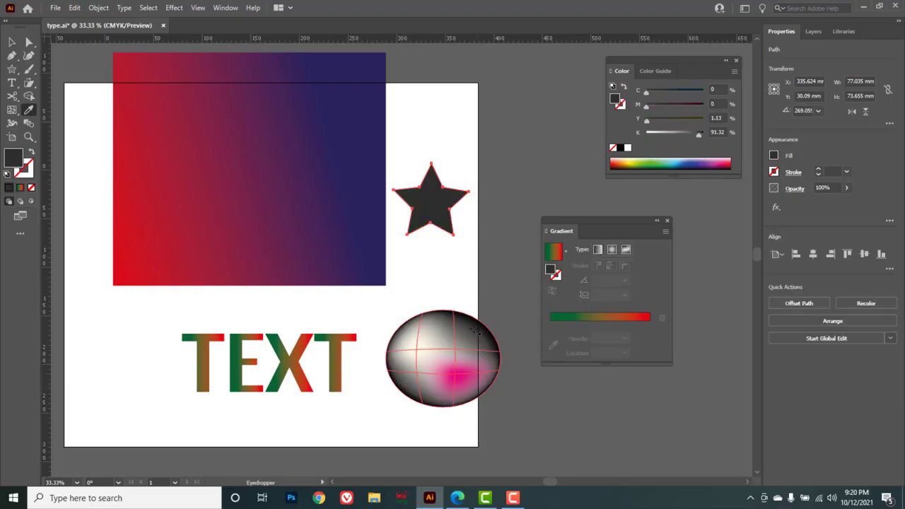
click(461, 375)
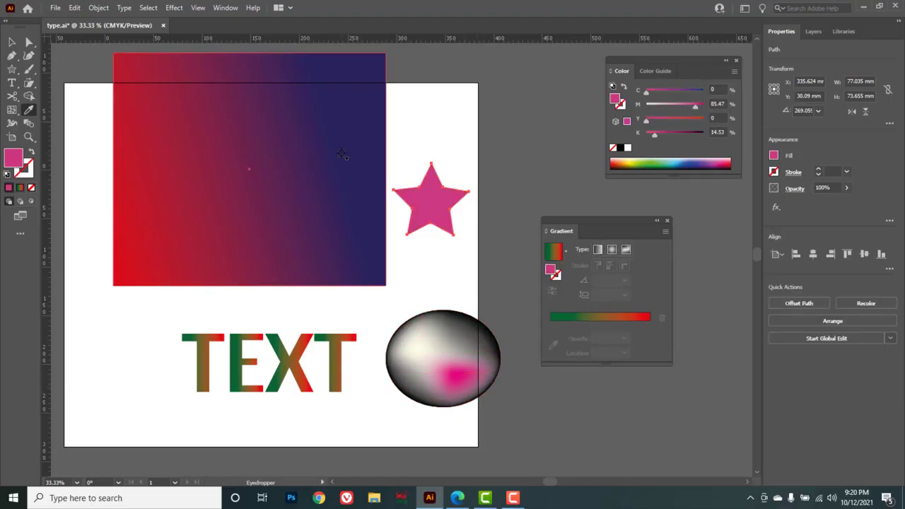
click(311, 167)
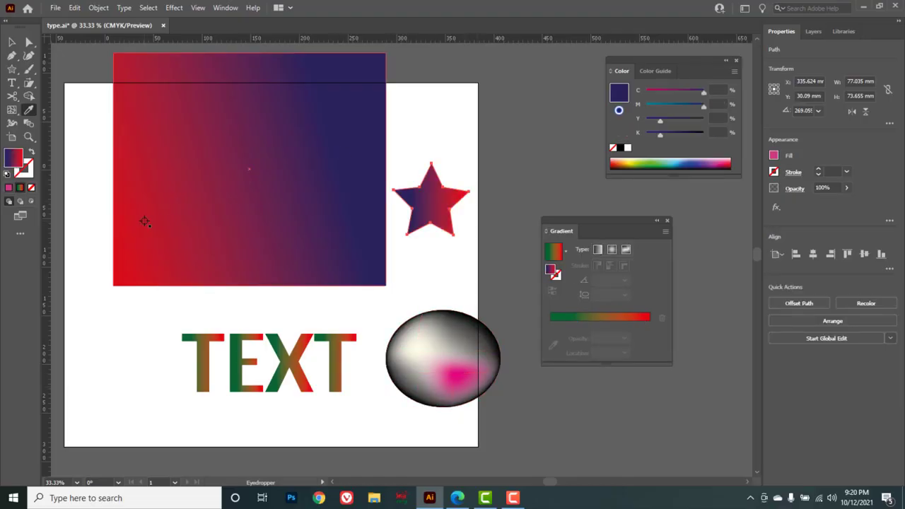
click(230, 351)
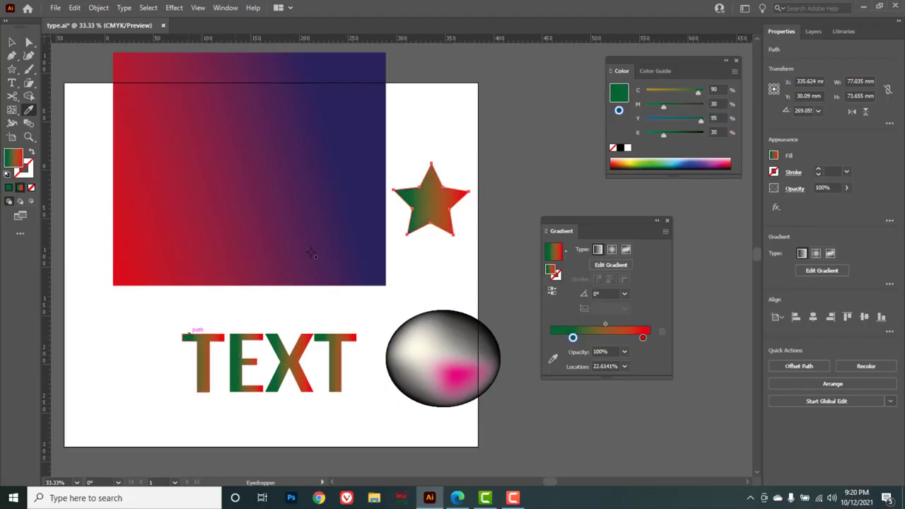
click(354, 226)
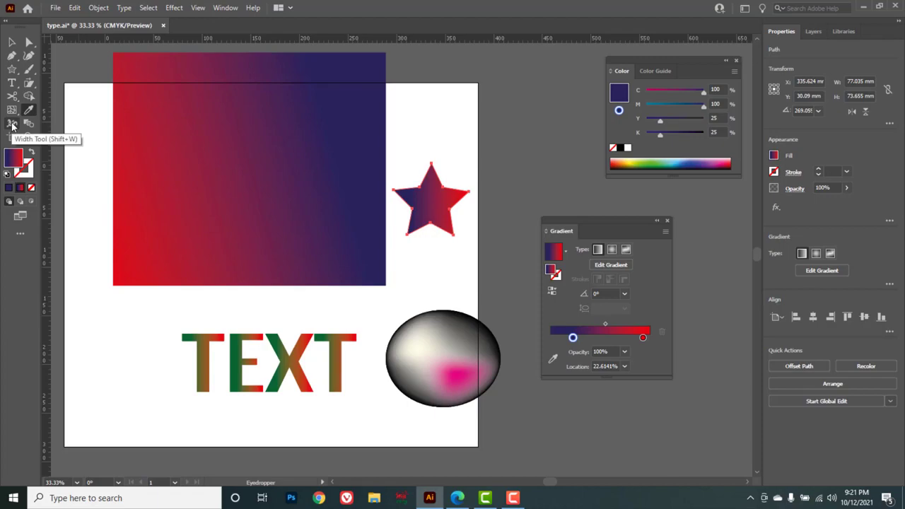
Select all the objects on the artboard and delete them.
click(11, 43)
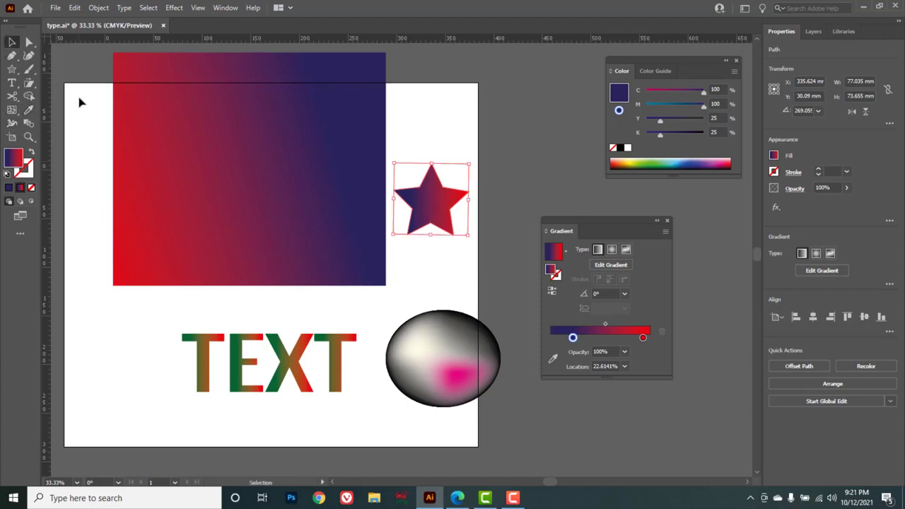
drag(87, 110, 520, 392)
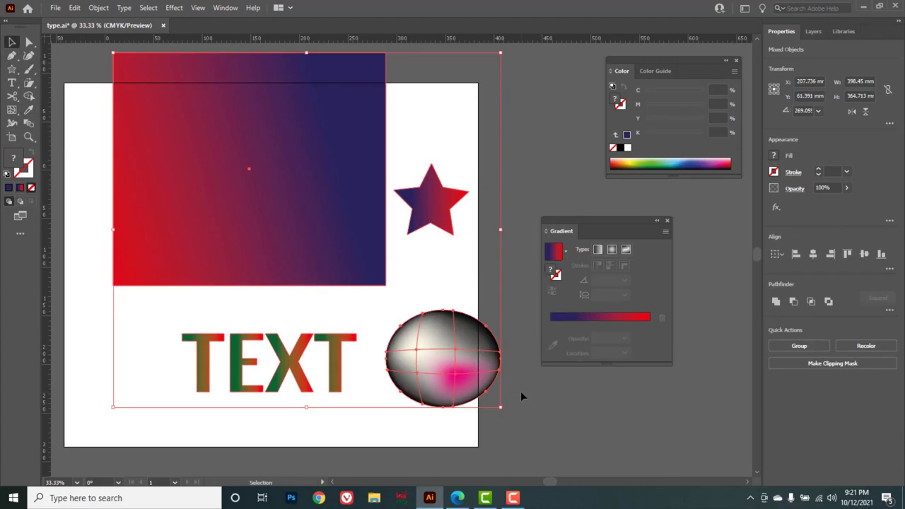
key(Delete)
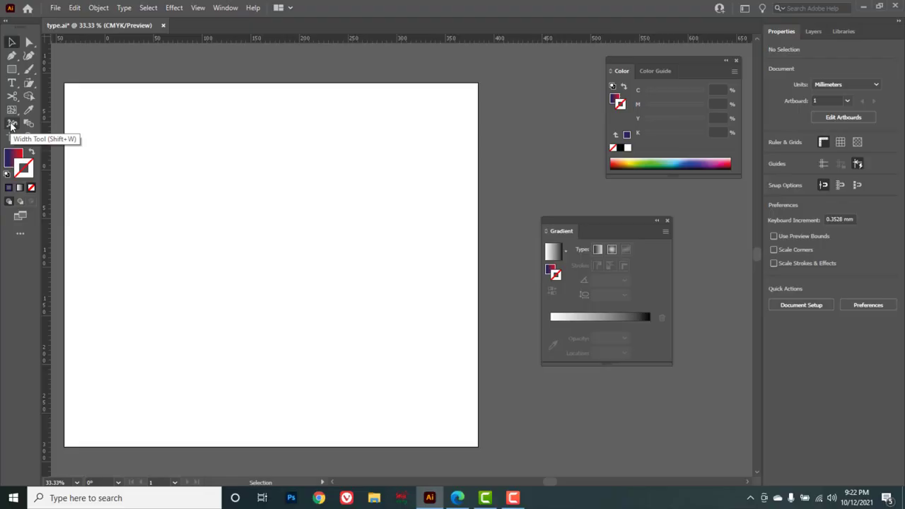
Draw a horizontal straight line about 286 mm long with the Pen tool.
drag(11, 55, 63, 56)
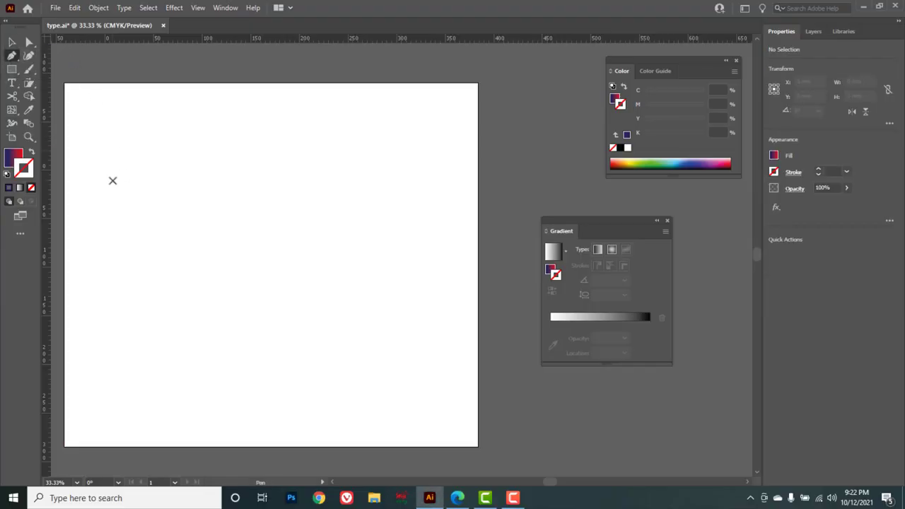
click(112, 180)
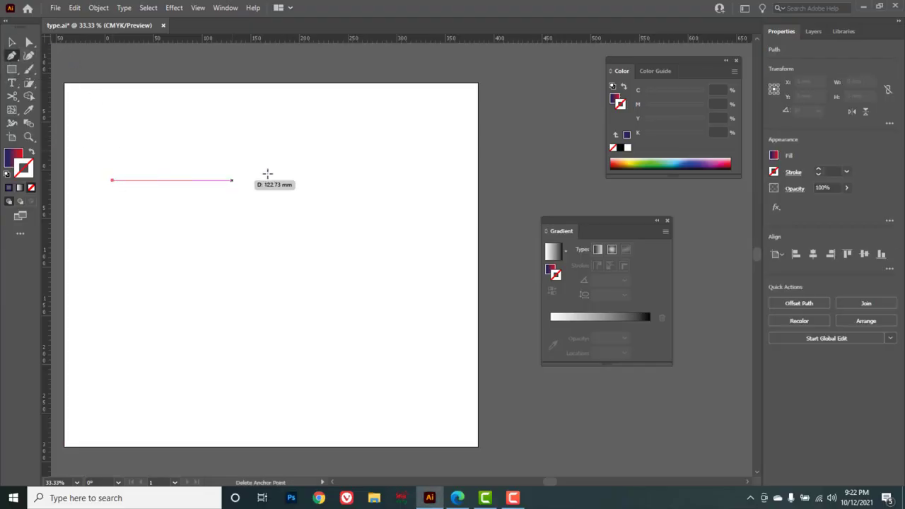
click(390, 180)
key(v)
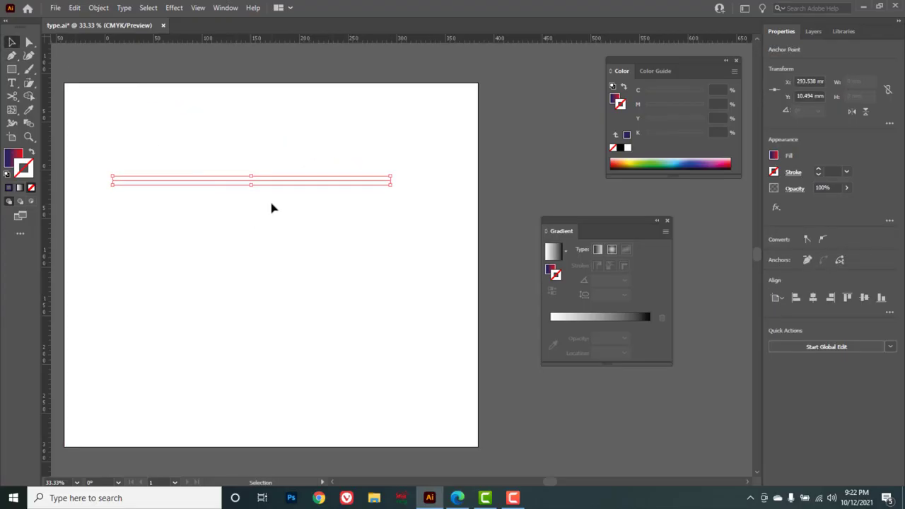
Give the line a 4 pt stroke colored yellow C=0 M=0 Y=100 K=0.
click(621, 149)
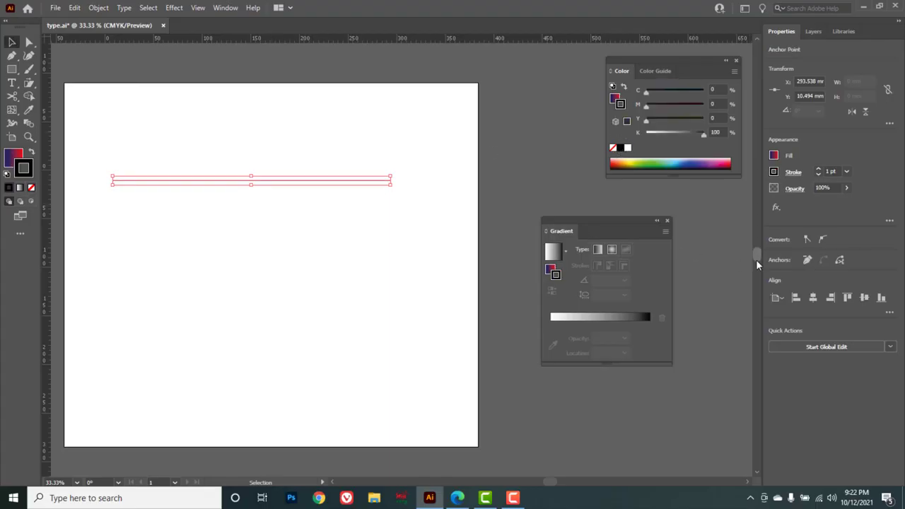
click(818, 169)
click(819, 170)
click(818, 170)
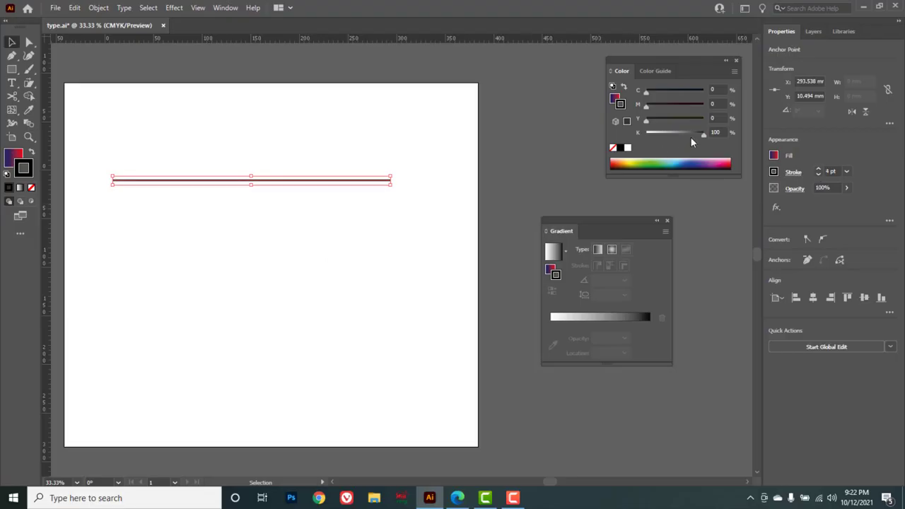
mouse_move(697, 134)
mouse_down()
mouse_move(645, 133)
mouse_move(704, 119)
mouse_up()
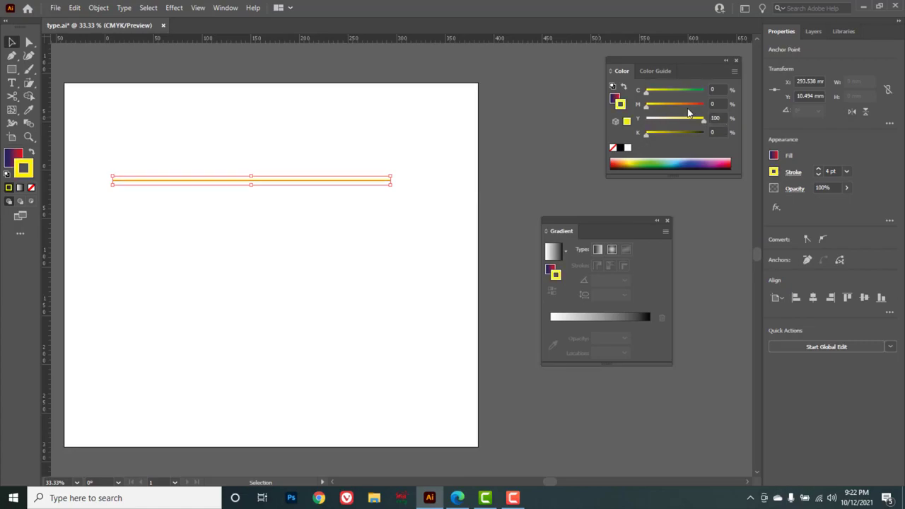
Color the line's stroke red C=0 M=100 Y=100 K=0 and reshape it with the Width tool into a teardrop widest near its left end.
drag(647, 107, 704, 104)
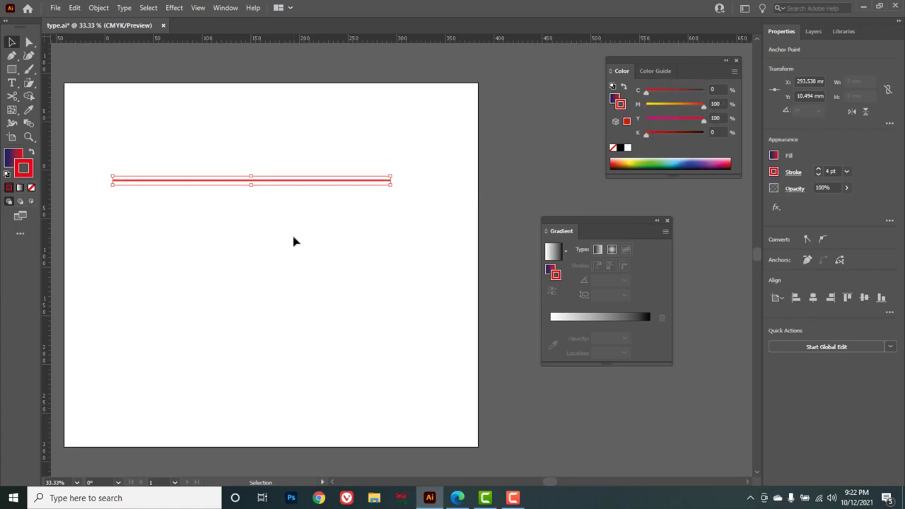
click(11, 125)
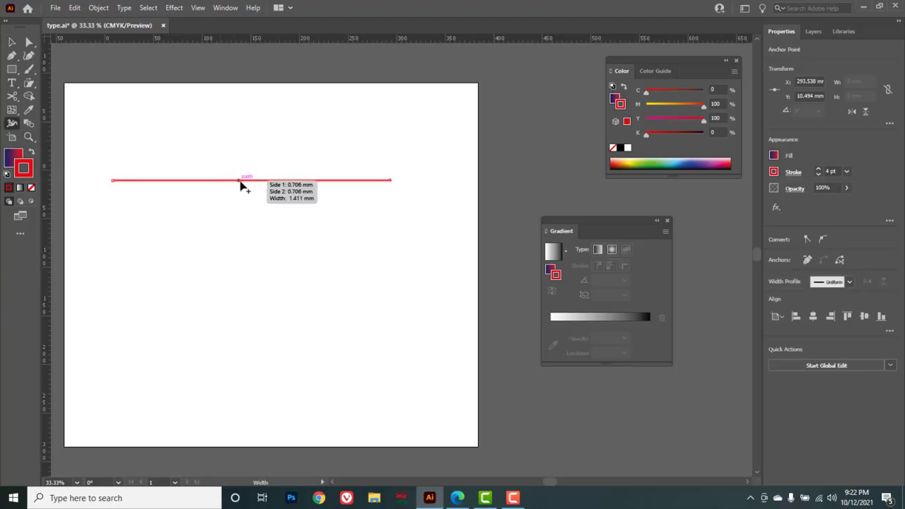
drag(241, 181, 241, 216)
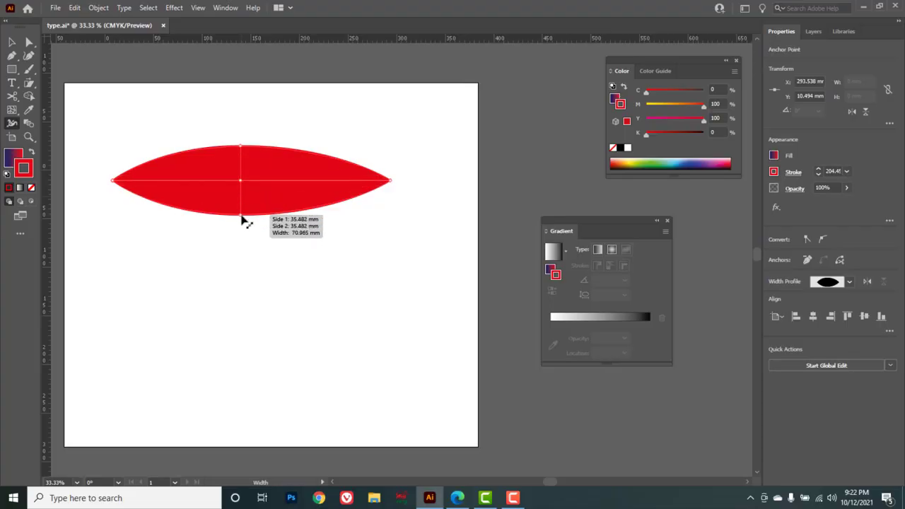
drag(238, 181, 187, 189)
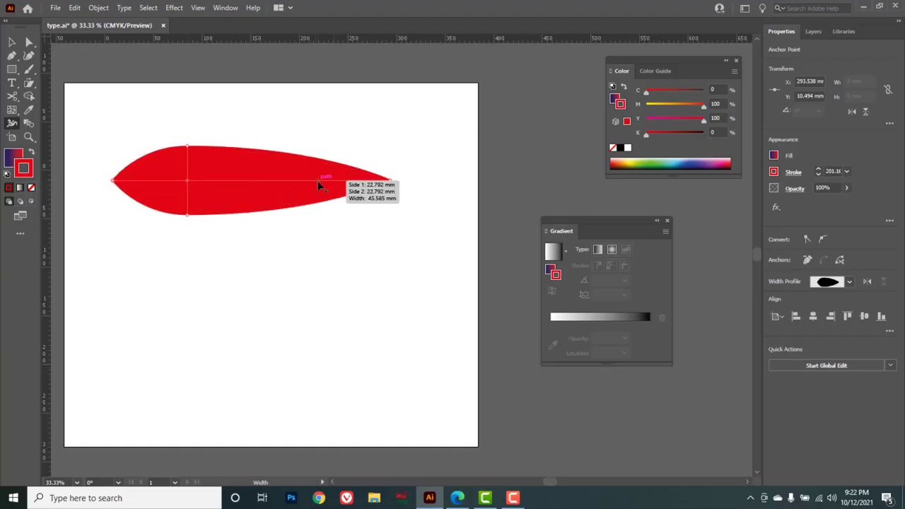
click(318, 181)
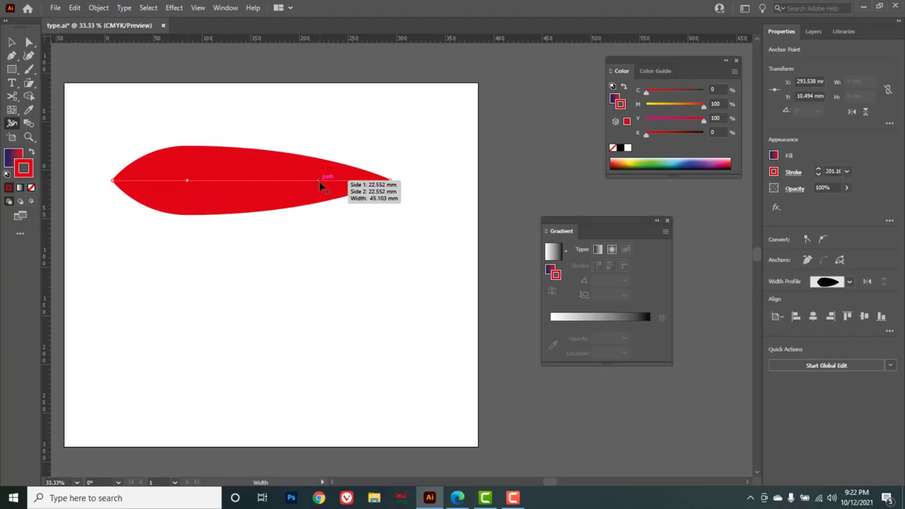
mouse_move(319, 181)
mouse_down()
mouse_move(323, 137)
mouse_move(320, 178)
mouse_up()
key(v)
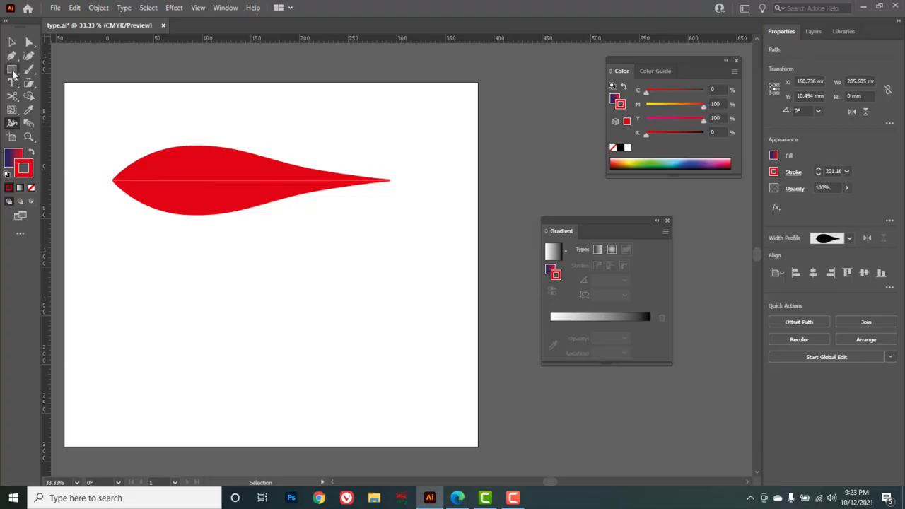
Draw a rectangle about 184 × 127 mm below the teardrop and set its fill to none.
drag(12, 69, 42, 66)
drag(126, 250, 306, 373)
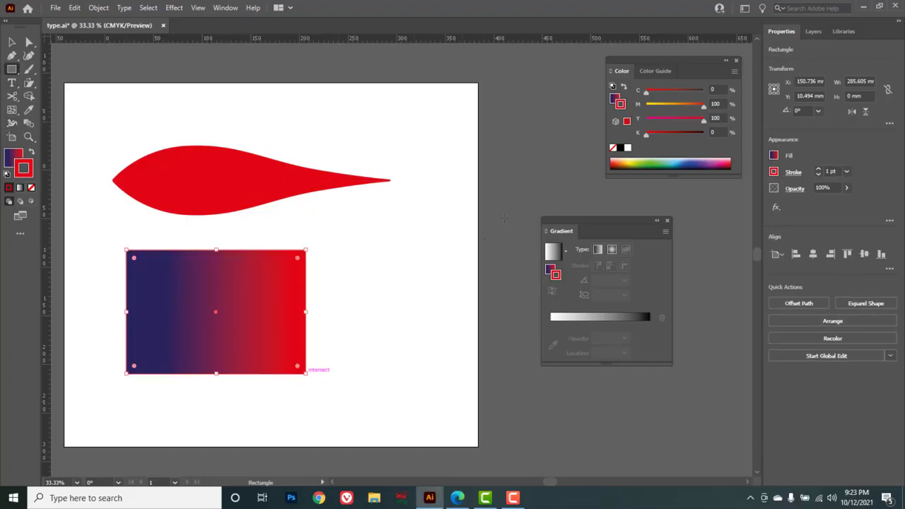
click(616, 99)
click(613, 148)
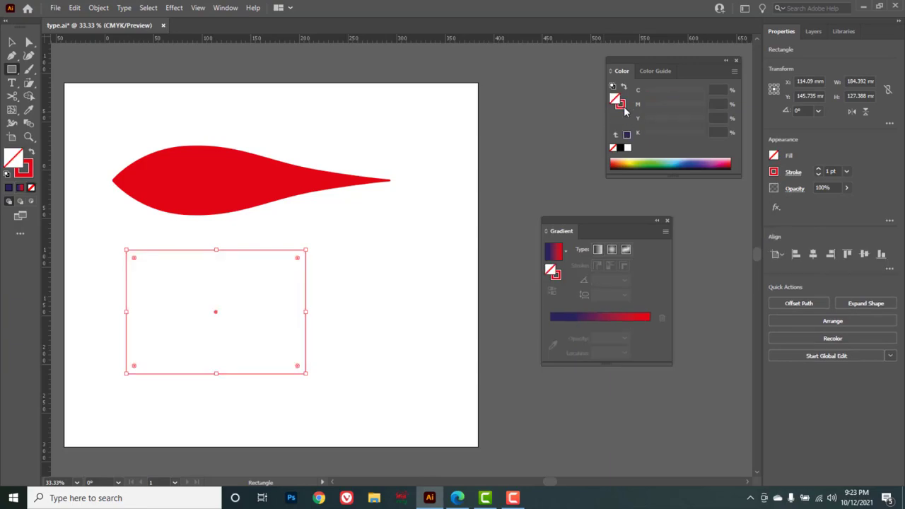
click(622, 106)
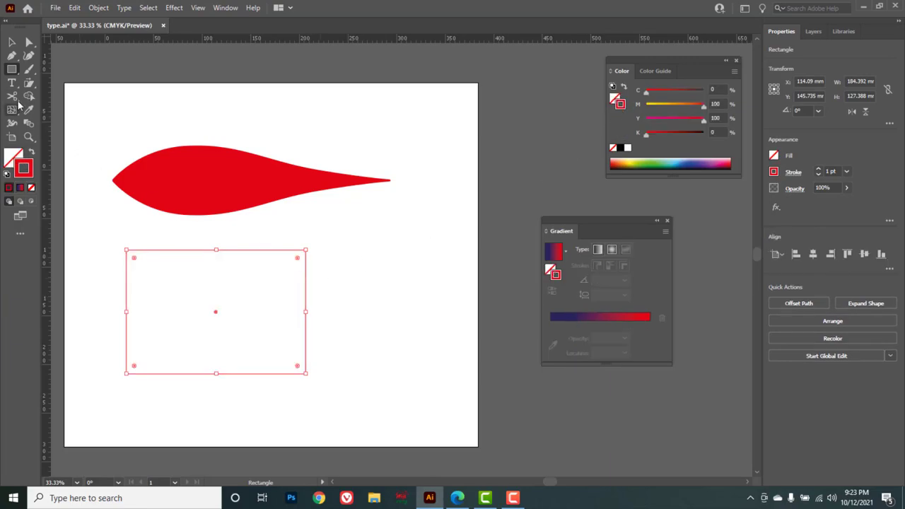
Use the Width tool to widen the rectangle's stroke at three corners and add a bulge to the teardrop.
click(12, 124)
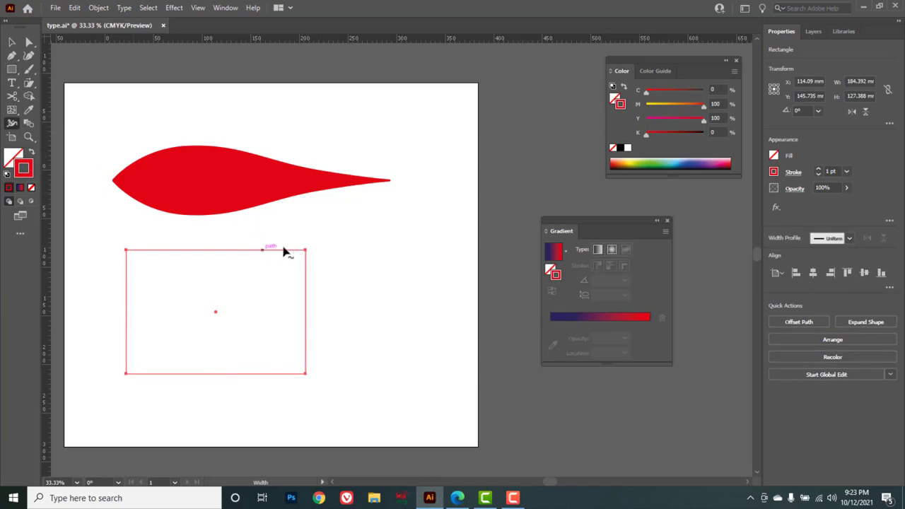
mouse_move(306, 253)
mouse_down()
mouse_move(276, 285)
mouse_move(306, 265)
mouse_move(292, 256)
mouse_move(264, 298)
mouse_move(285, 259)
mouse_up()
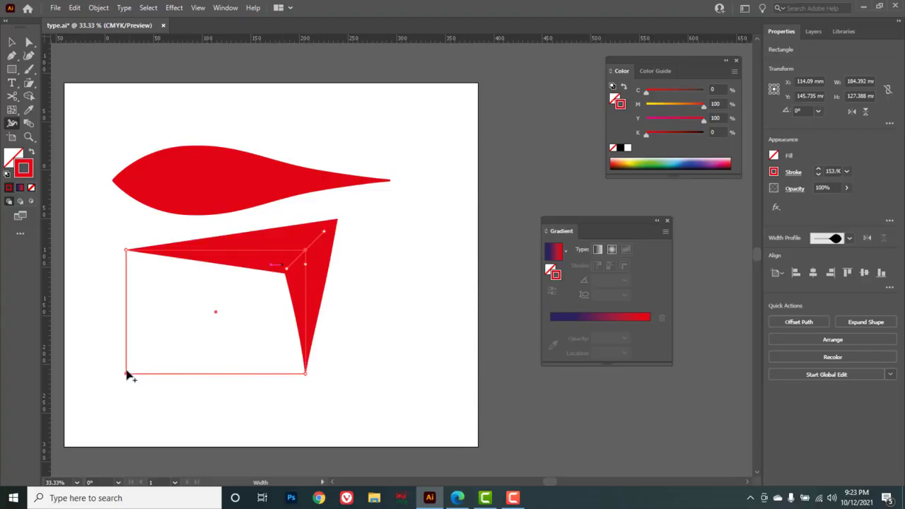
drag(127, 372, 151, 353)
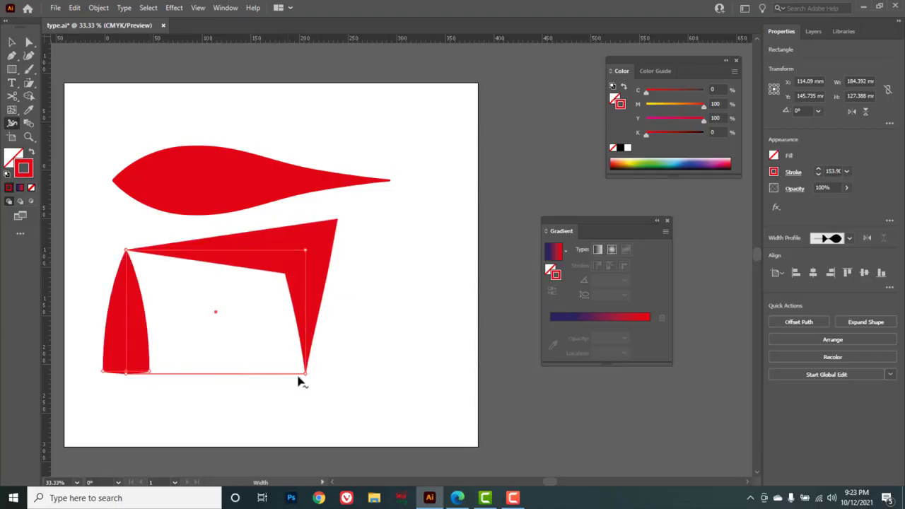
mouse_move(304, 376)
mouse_down()
mouse_move(299, 403)
mouse_move(267, 421)
mouse_move(223, 358)
mouse_move(336, 400)
mouse_move(316, 380)
mouse_move(338, 403)
mouse_move(333, 384)
mouse_up()
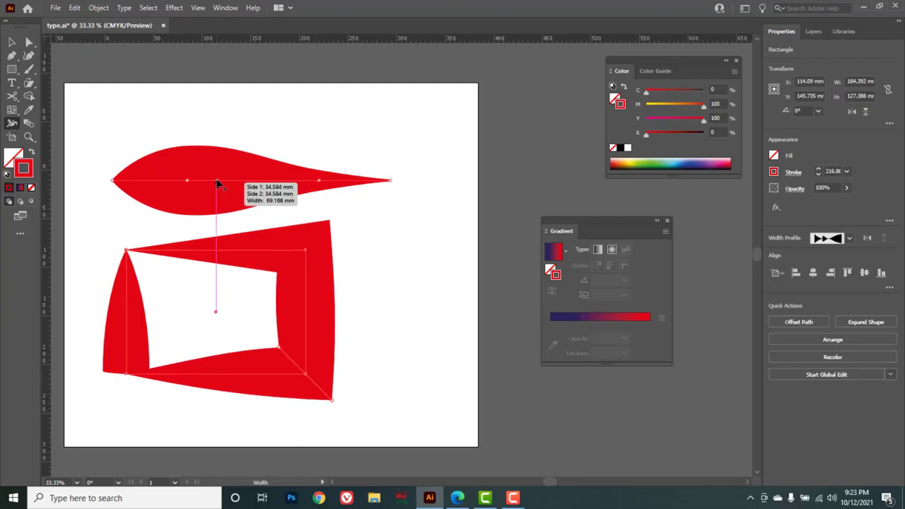
drag(175, 182, 288, 182)
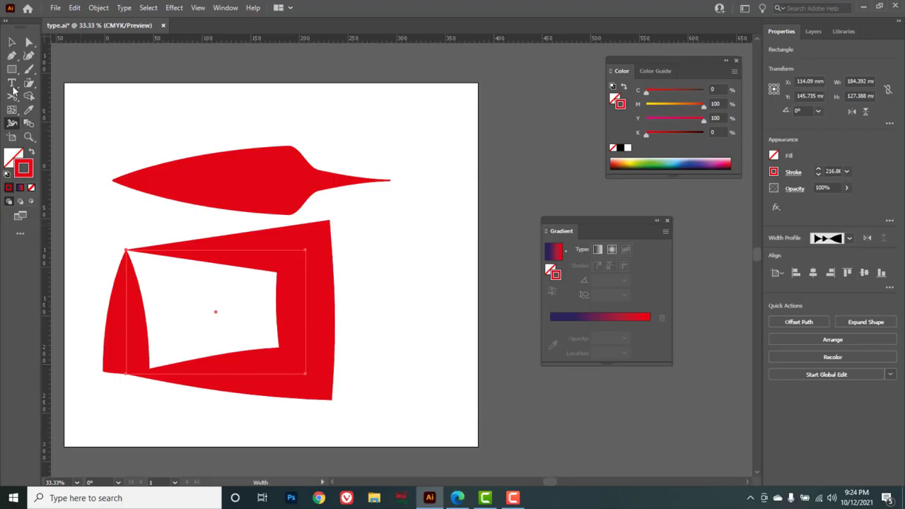
Select all the objects on the artboard and delete them.
click(12, 42)
drag(104, 125, 397, 374)
key(Delete)
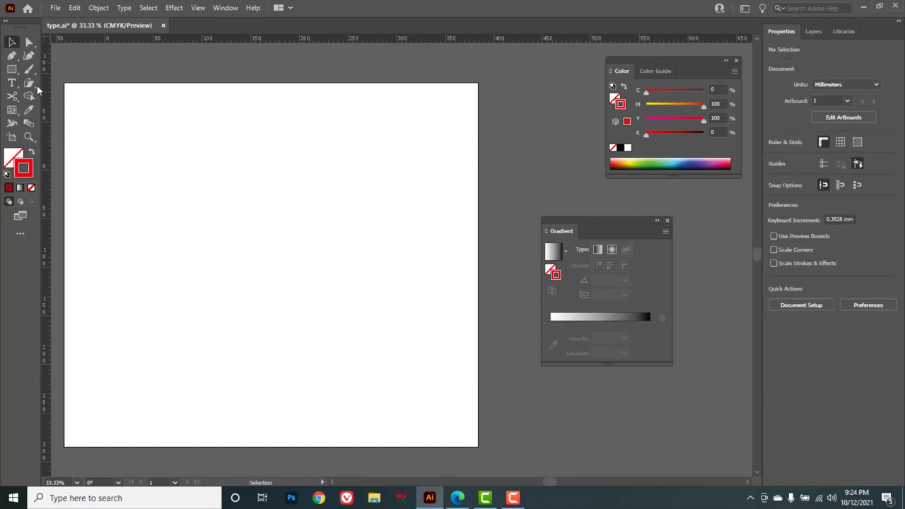
Draw a square about 181 mm wide and set its stroke weight to 1 pt.
drag(11, 68, 68, 73)
drag(122, 145, 299, 320)
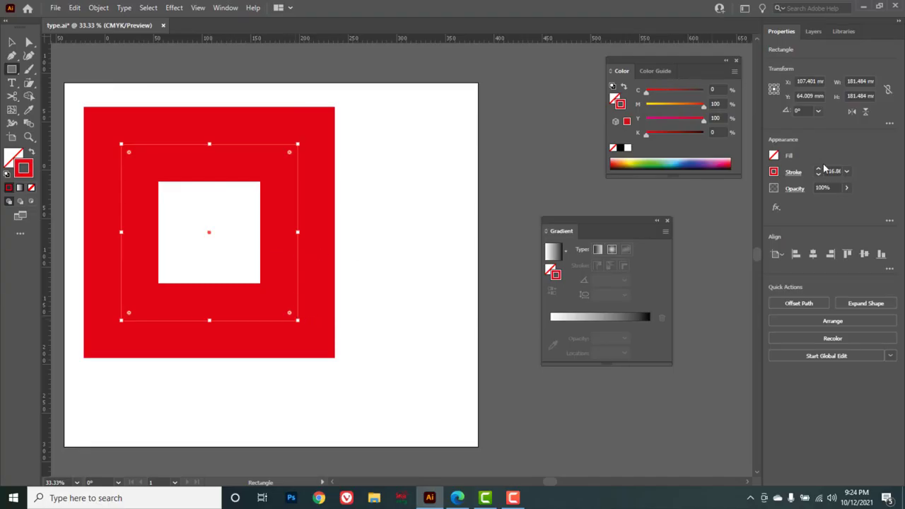
click(847, 172)
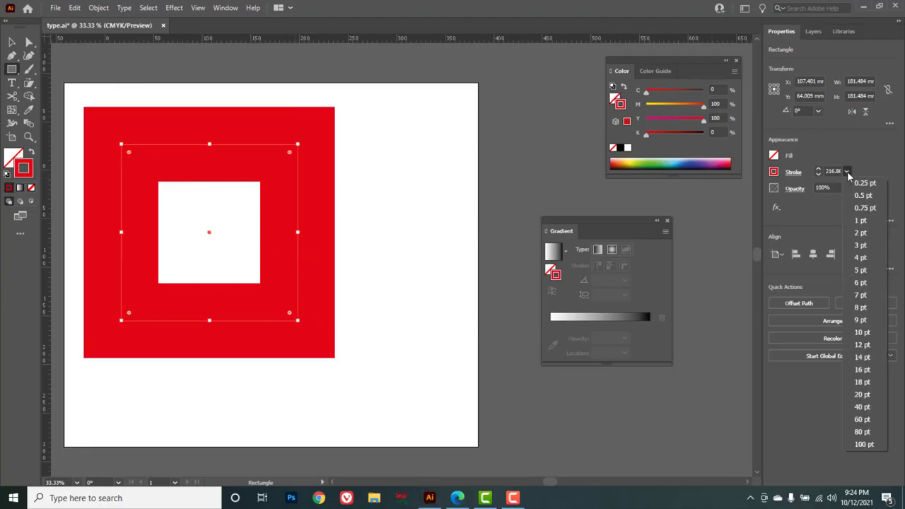
click(862, 222)
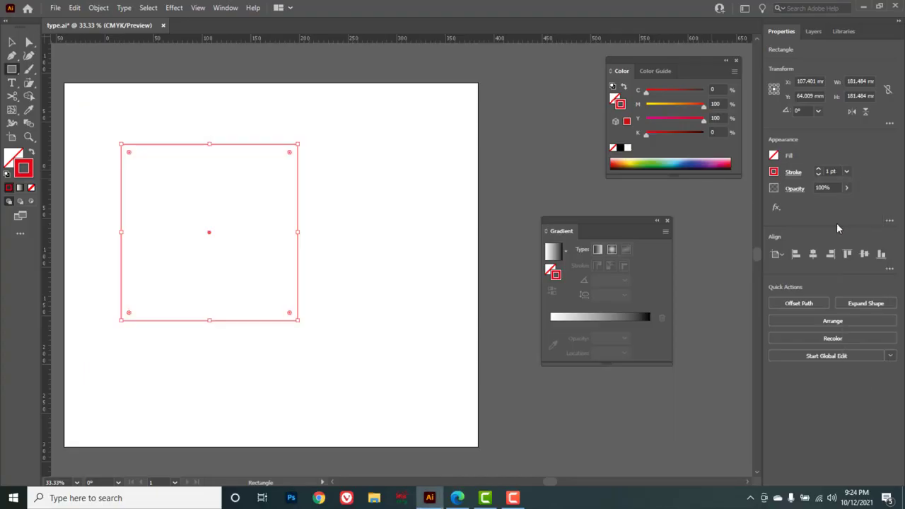
Remove the square's stroke and fill it with the last used red.
click(612, 148)
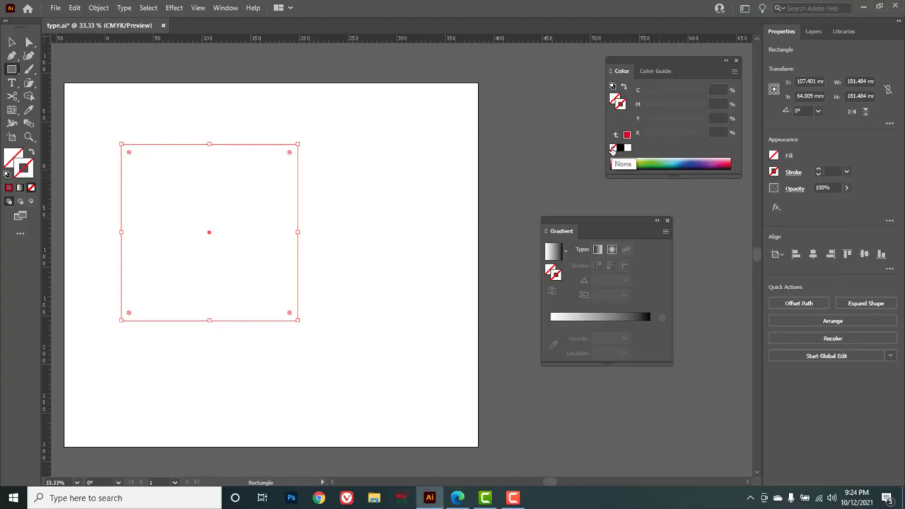
click(615, 102)
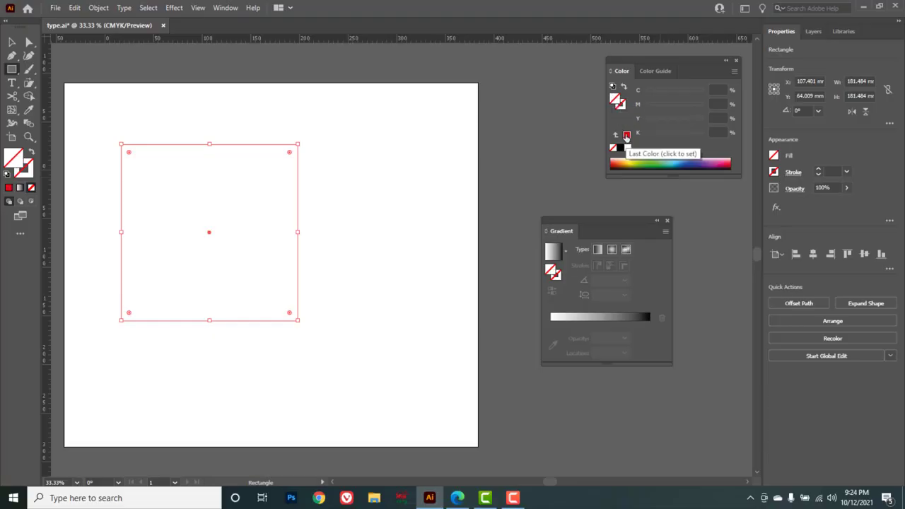
click(627, 135)
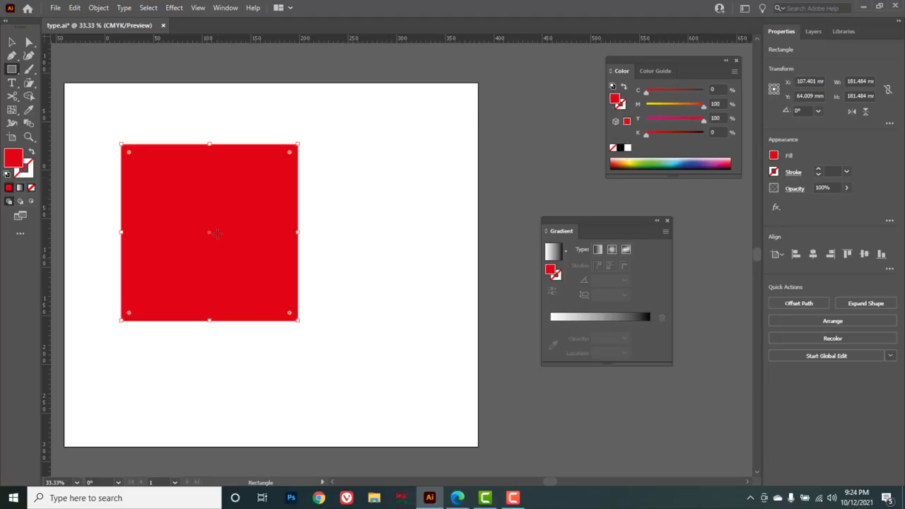
Duplicate the square down and to the right and recolor the copy blue C=100 M=100 Y=0 K=0.
click(11, 42)
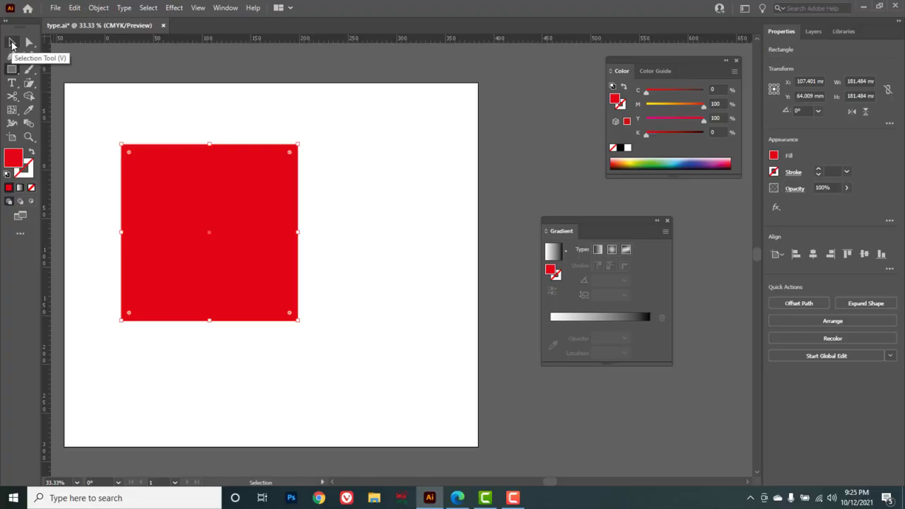
key(alt)
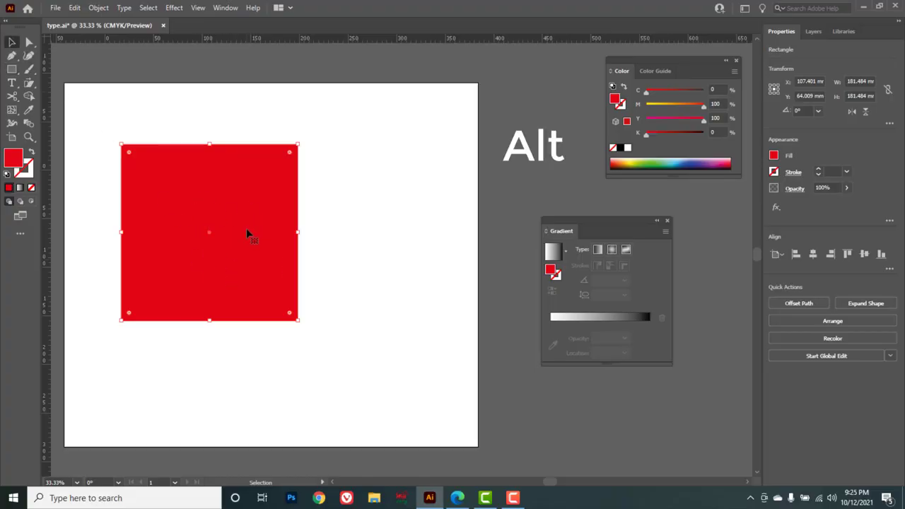
drag(247, 233, 455, 336)
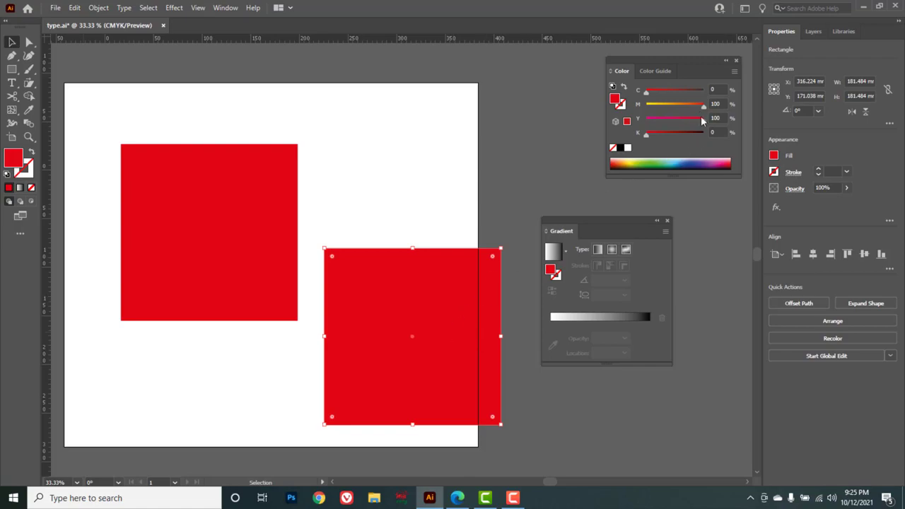
mouse_move(701, 109)
mouse_down()
mouse_move(634, 116)
mouse_move(704, 93)
mouse_move(646, 121)
mouse_move(703, 104)
mouse_up()
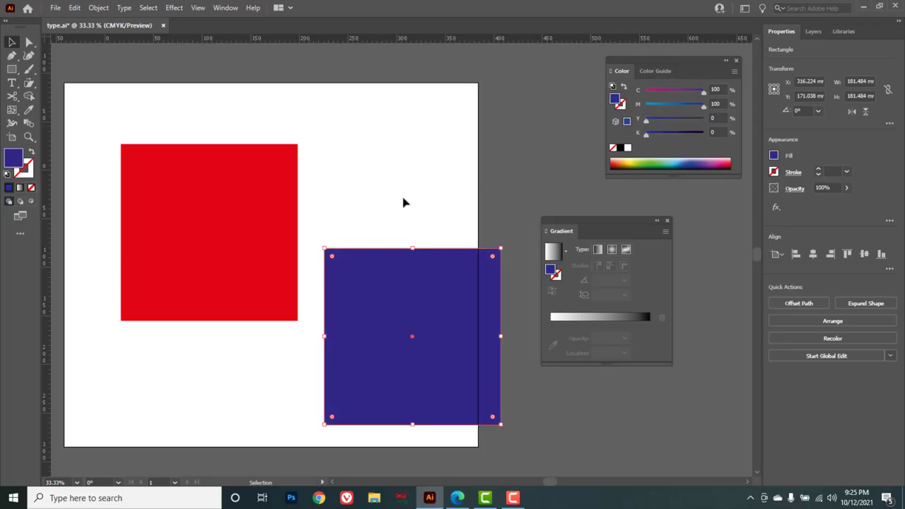
Reposition both squares and blend them with the Blend tool, setting the blend spacing to Specified Distance.
drag(416, 126, 256, 319)
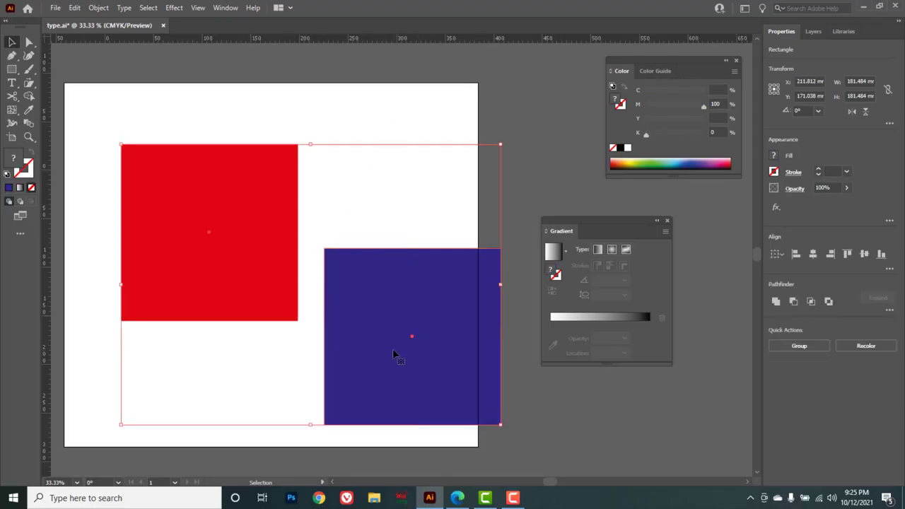
drag(394, 354, 359, 341)
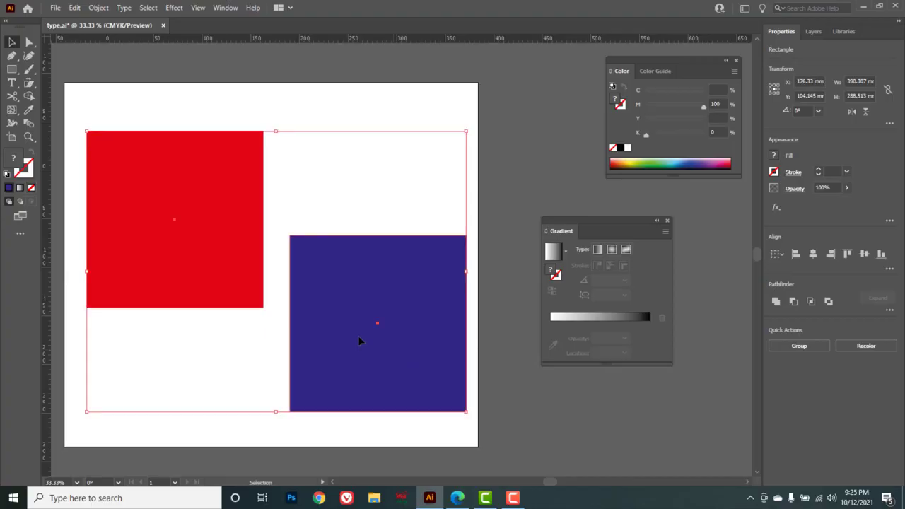
click(29, 125)
double_click(29, 125)
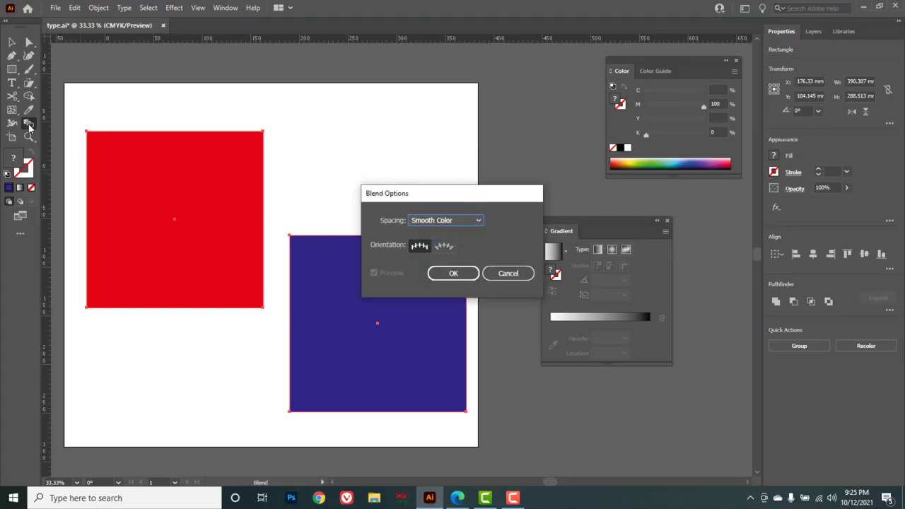
drag(433, 196, 383, 114)
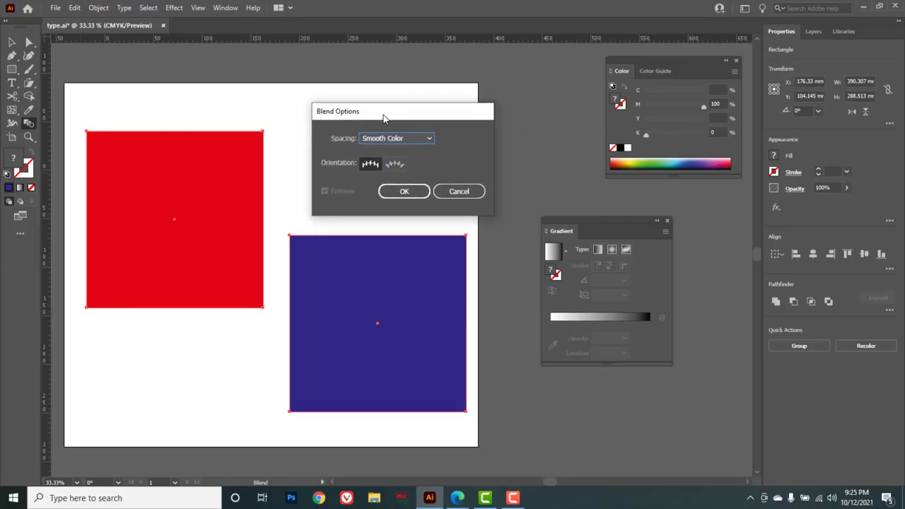
click(430, 138)
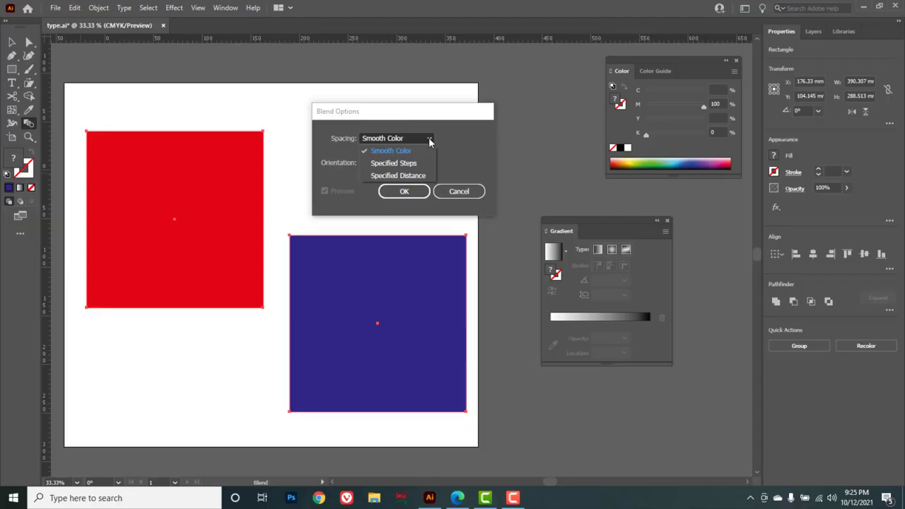
click(409, 176)
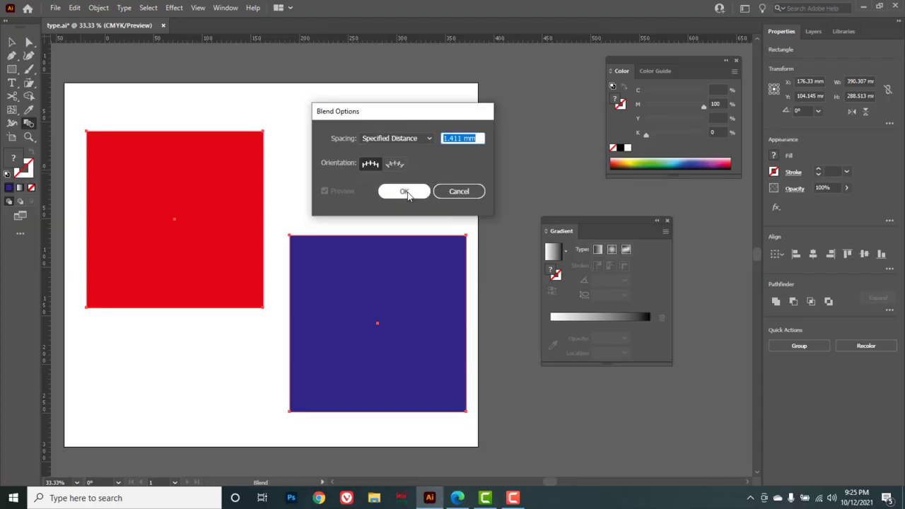
click(403, 192)
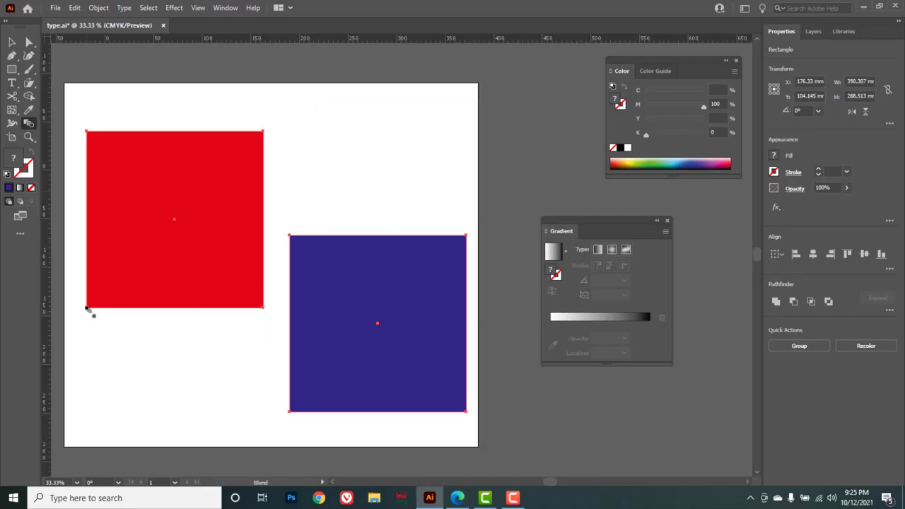
click(290, 413)
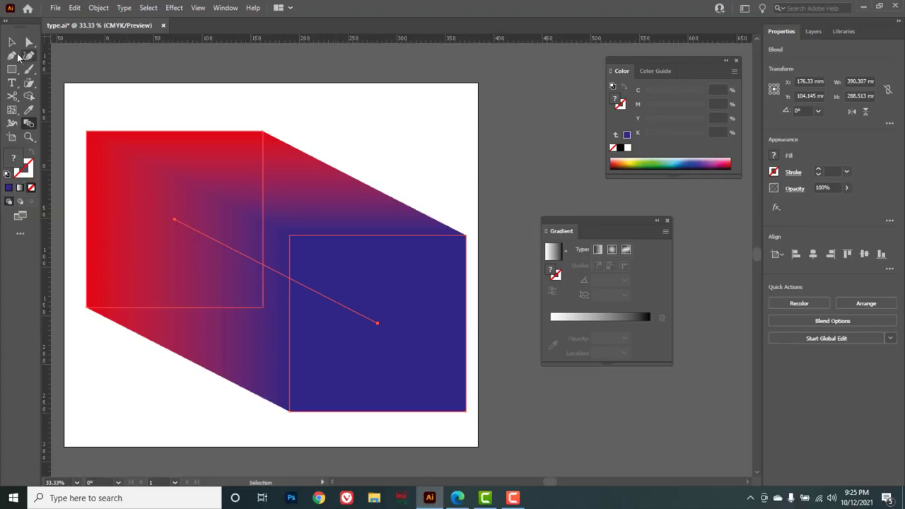
Select the blended object and delete it.
click(11, 42)
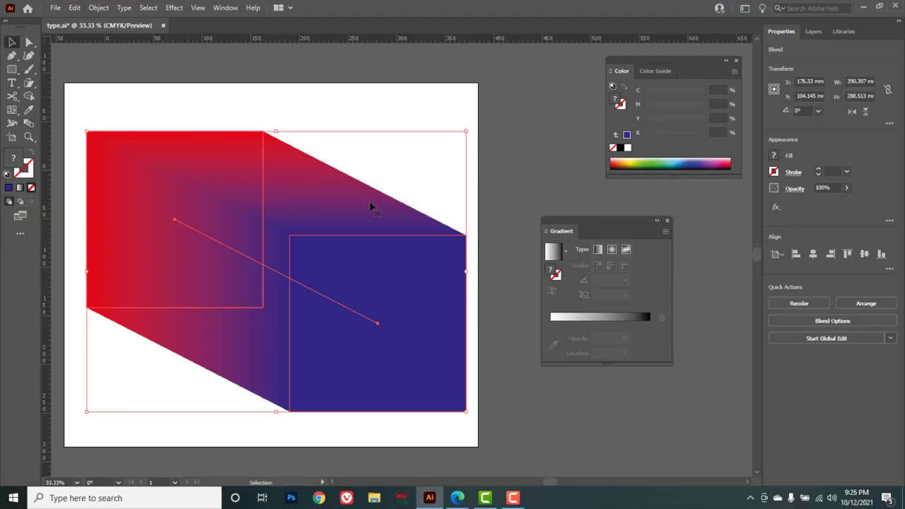
key(Delete)
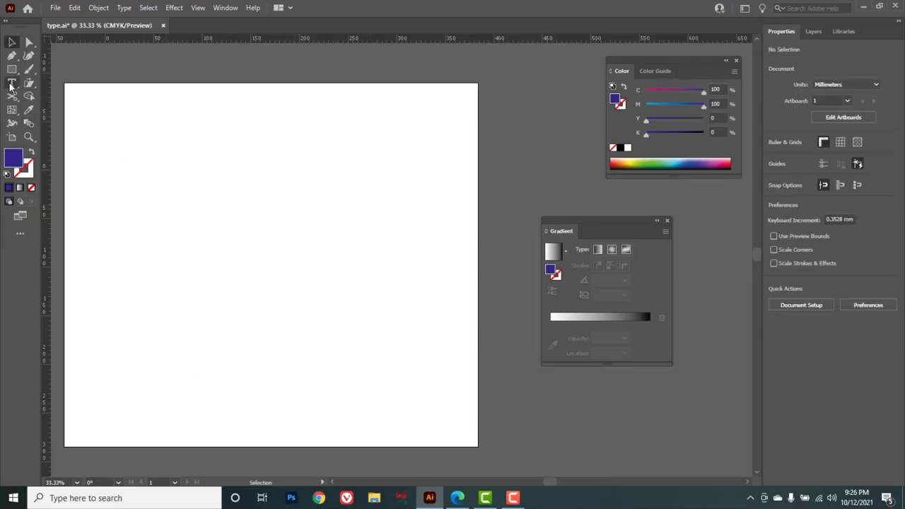
Switch to the Type Tool and place a text object on the artboard containing the letter M.
drag(12, 82, 65, 83)
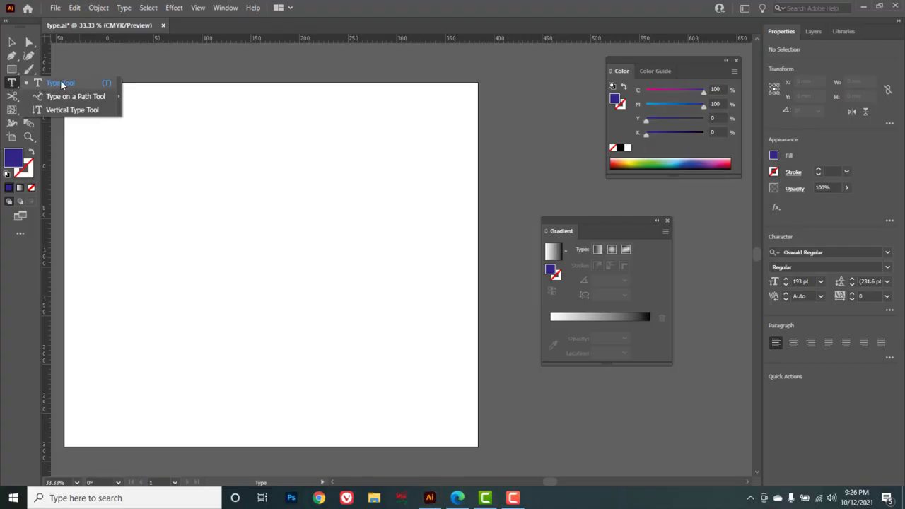
click(154, 215)
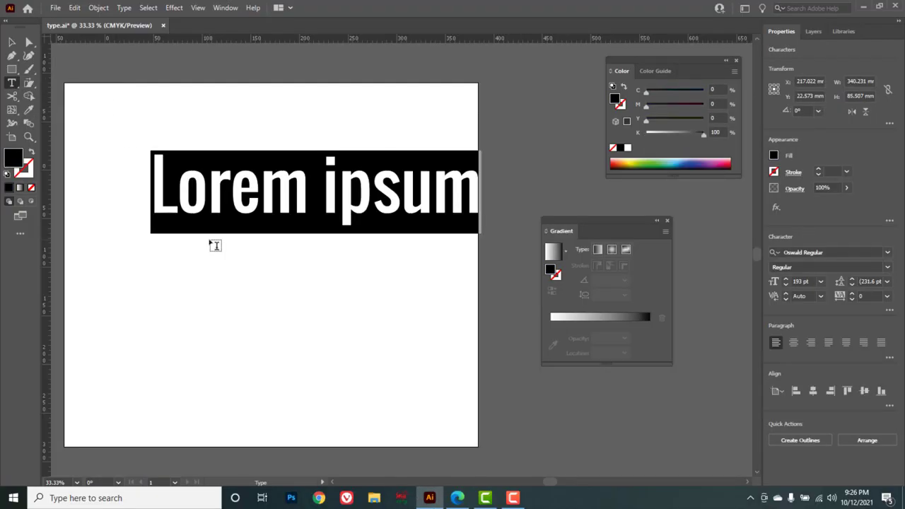
text(M)
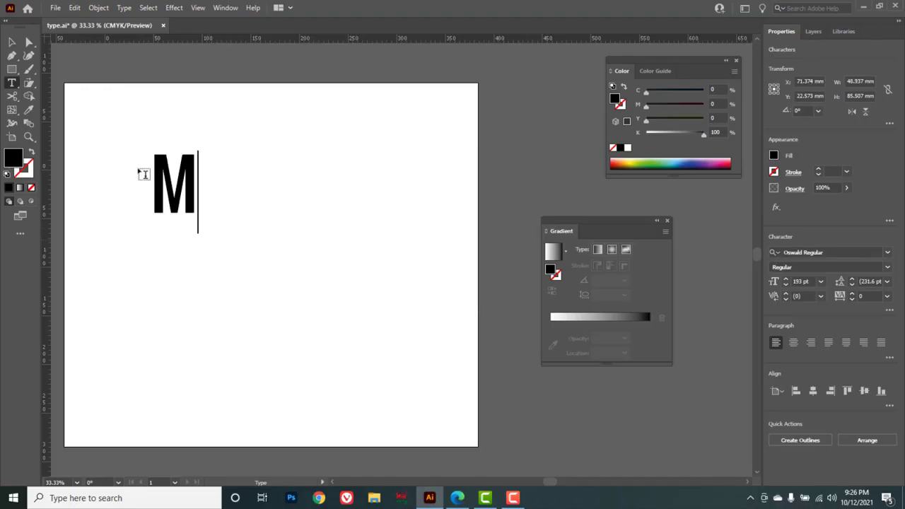
Scale the M up and wider, then move it near the artboard's upper left corner.
click(19, 44)
click(164, 182)
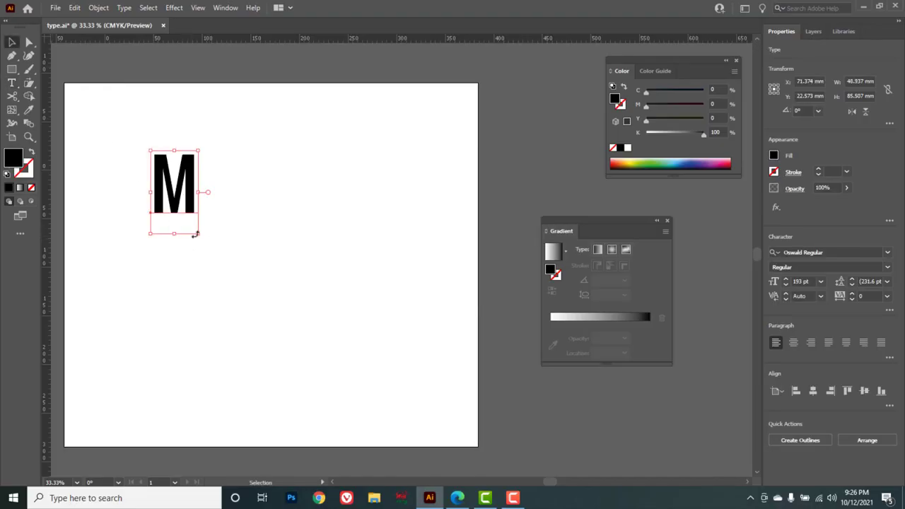
drag(198, 233, 353, 346)
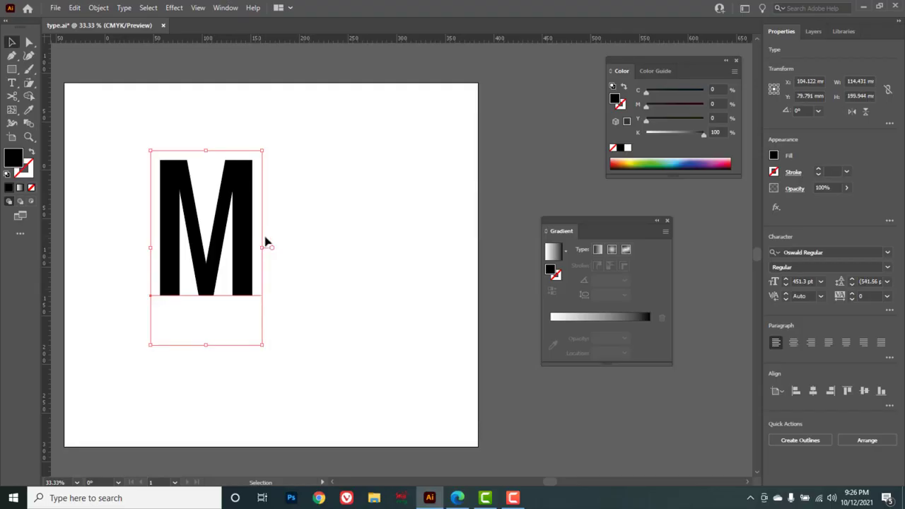
drag(264, 248, 338, 247)
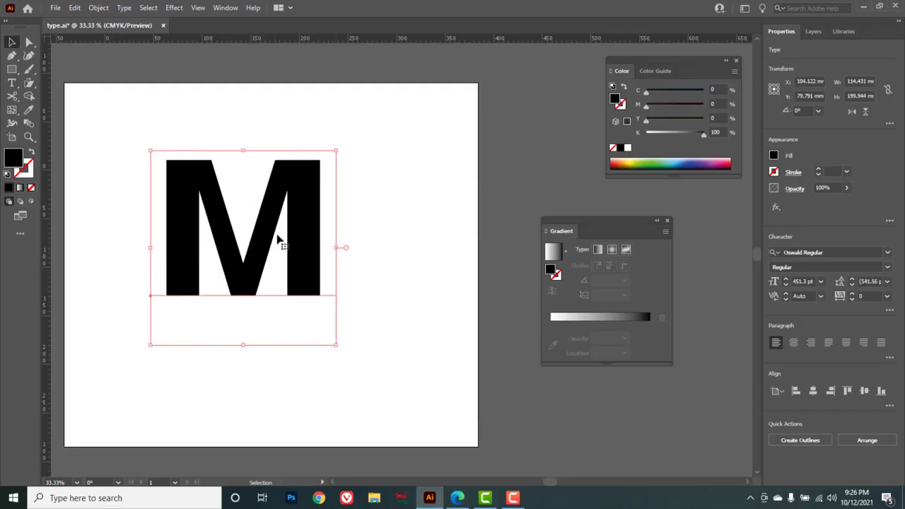
drag(238, 217, 171, 172)
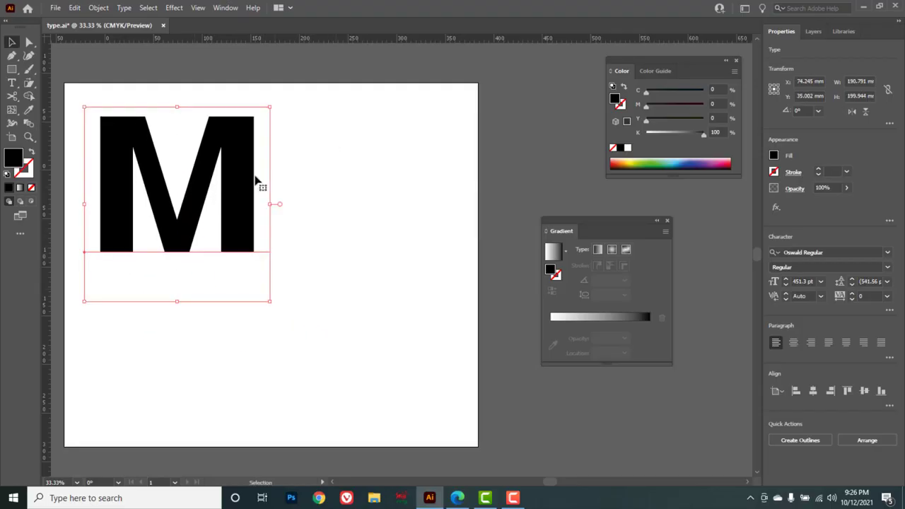
Fill the M with red C=0 M=100 Y=100 K=0 and convert the text to outlines.
drag(703, 133, 706, 106)
drag(646, 120, 706, 120)
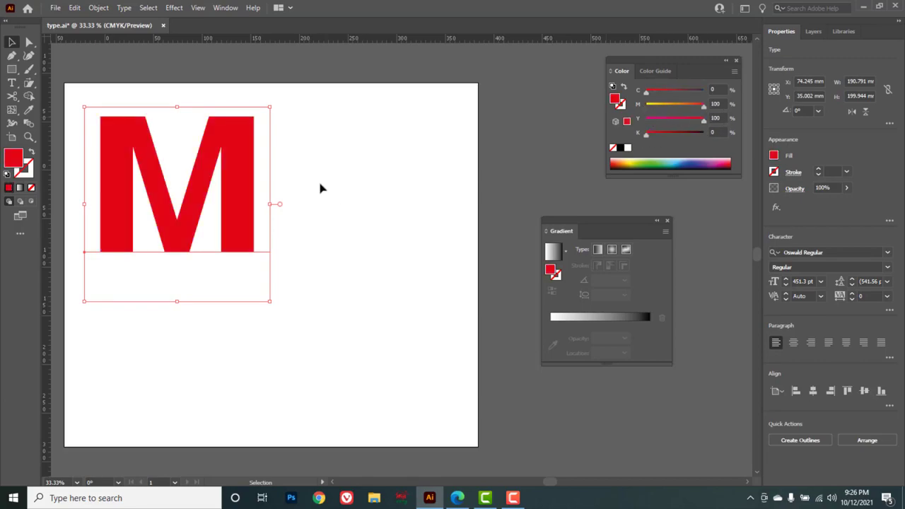
right_click(239, 174)
click(278, 271)
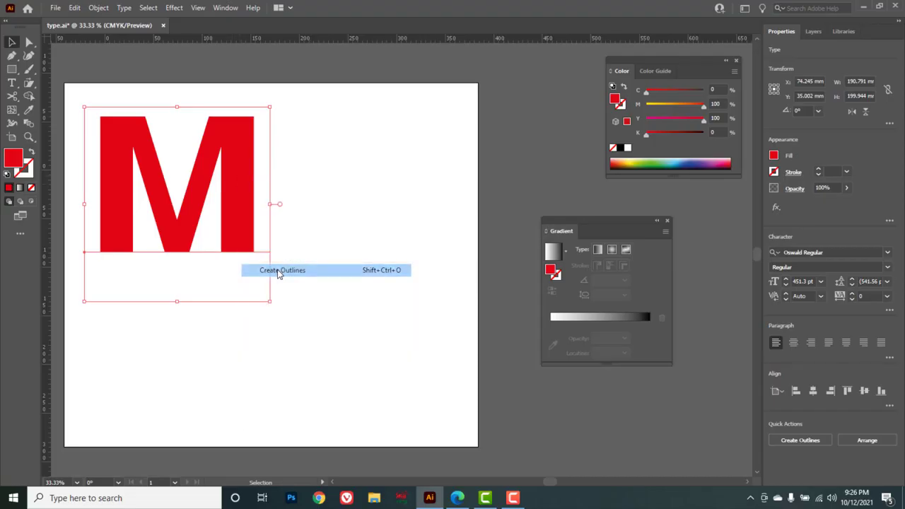
Duplicate the M down and to the right and recolor the copy green C=100 M=0 Y=100 K=0.
key(alt)
drag(228, 163, 322, 318)
mouse_move(703, 106)
mouse_down()
mouse_move(645, 106)
mouse_move(708, 90)
mouse_up()
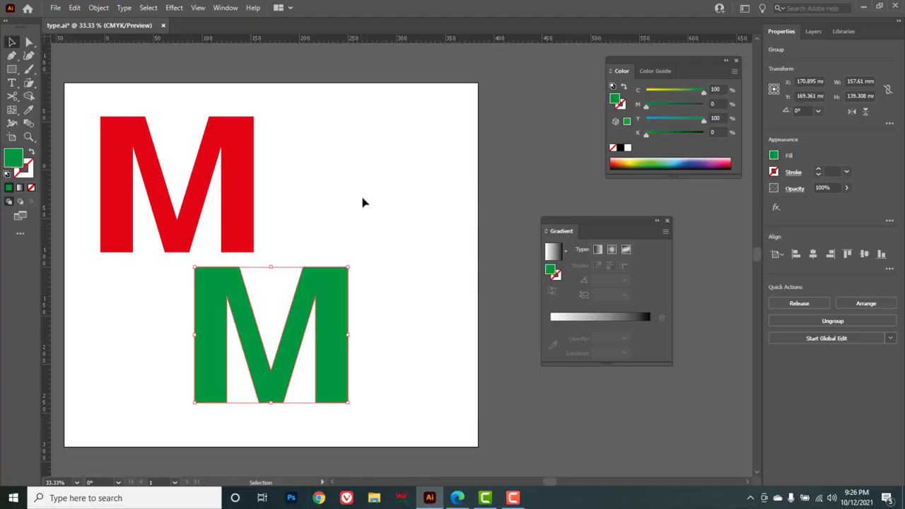
Blend the red and green Ms using Specified Distance spacing, deselect, and undo the blend.
drag(372, 128, 157, 317)
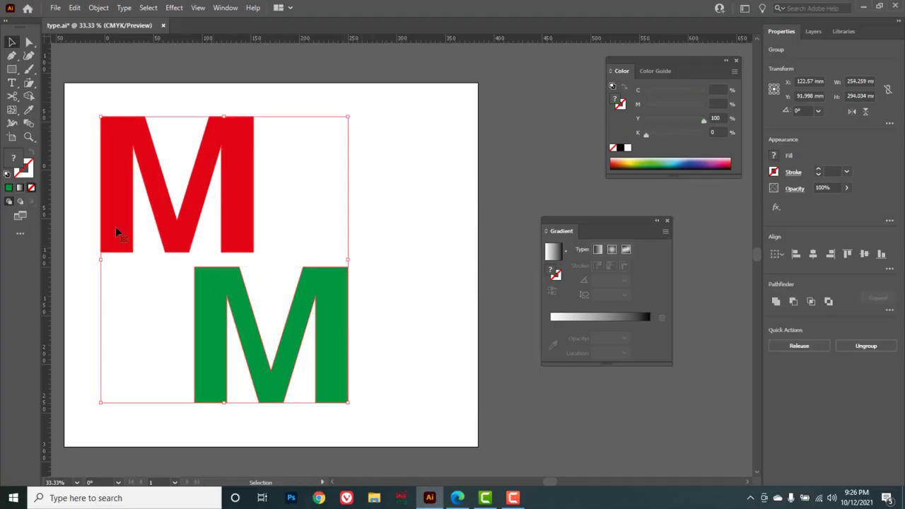
double_click(29, 124)
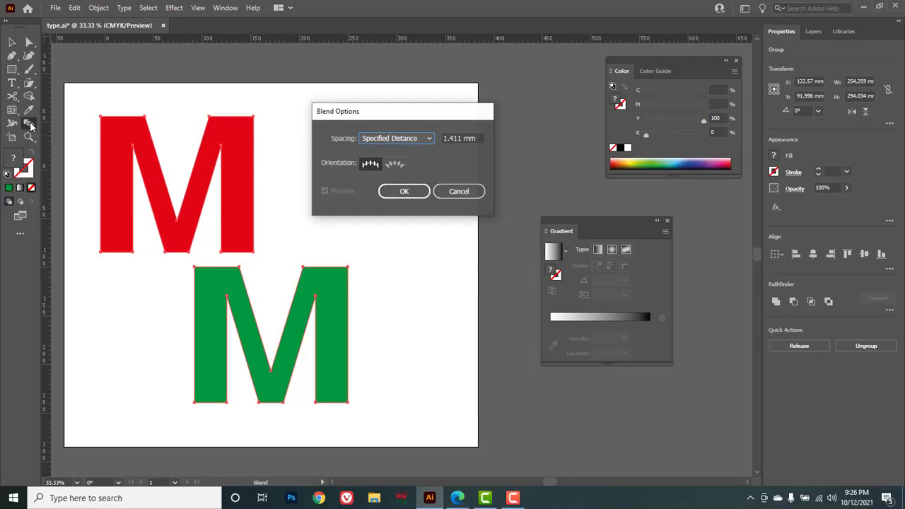
click(429, 138)
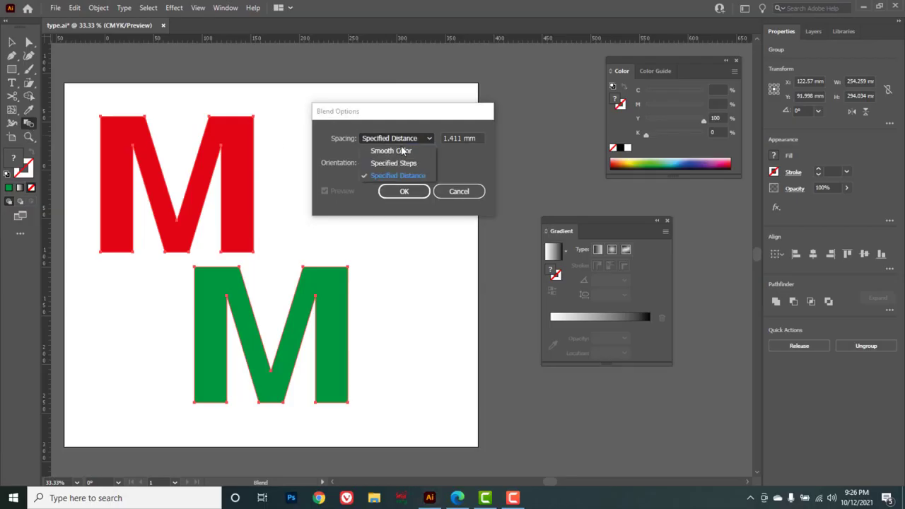
click(400, 191)
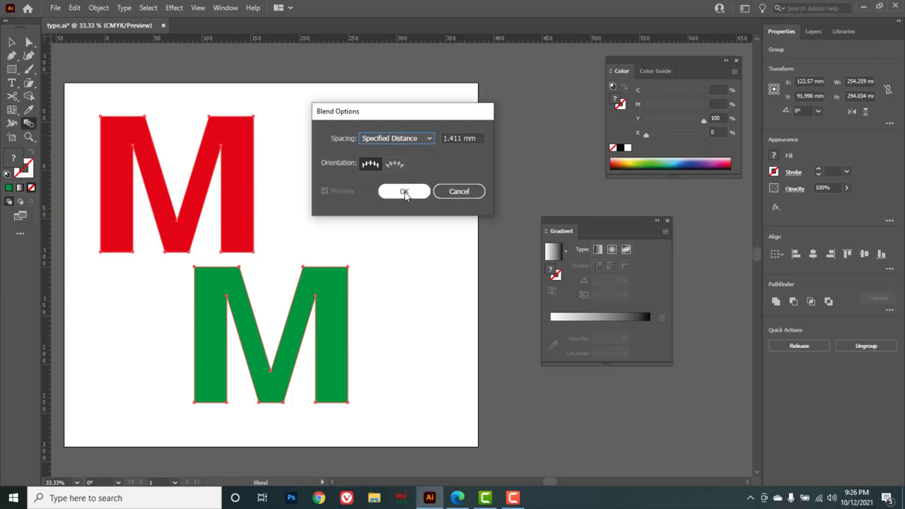
click(402, 191)
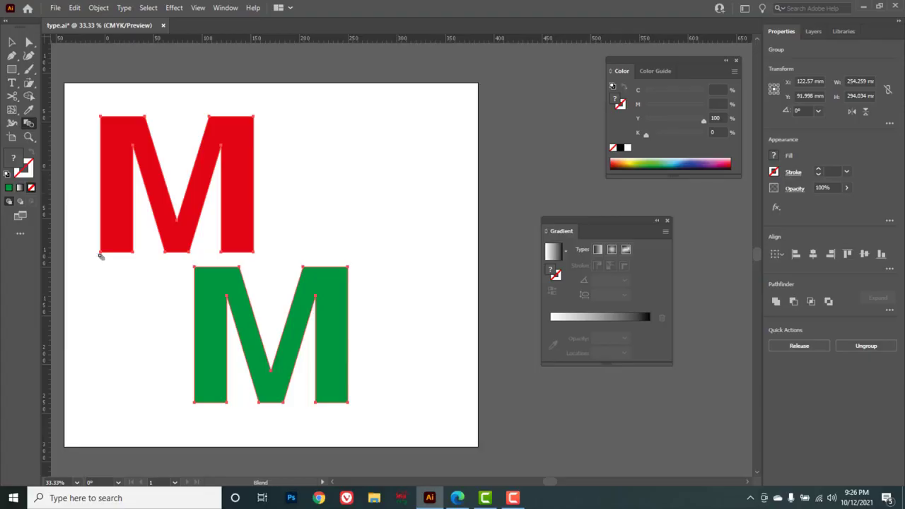
click(196, 403)
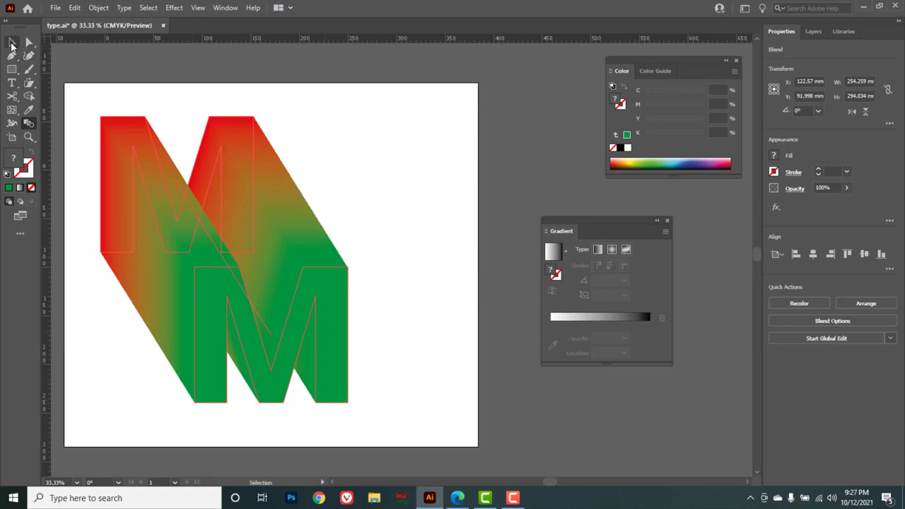
click(12, 43)
click(401, 174)
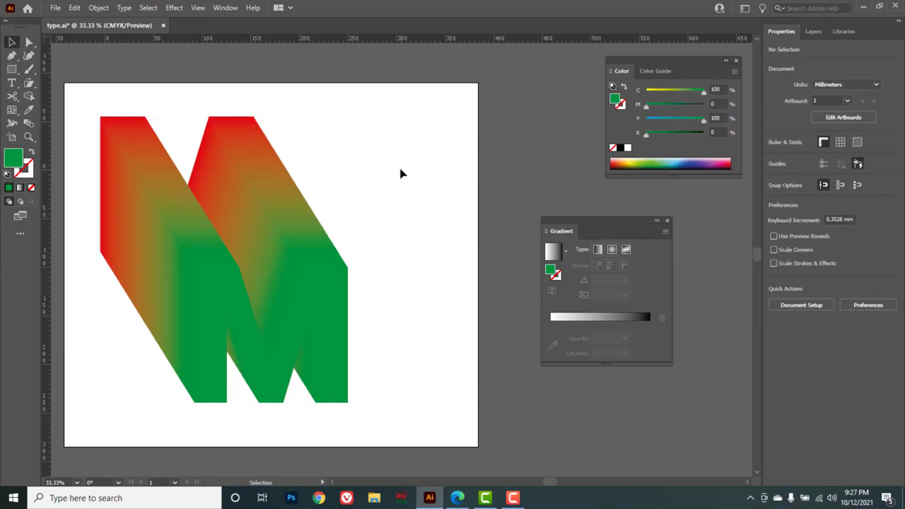
key(ctrl+z)
click(311, 142)
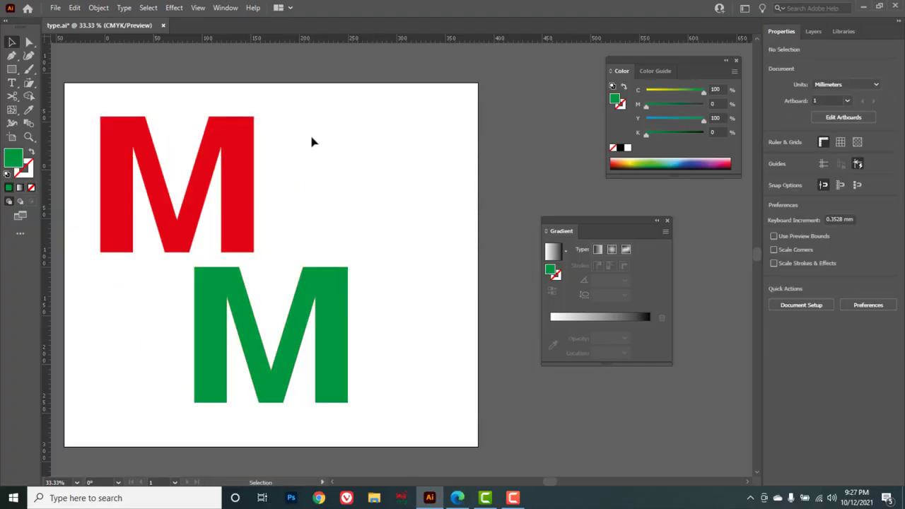
Copy the red M, then select both Ms and blend them with the Blend tool at Specified Distance spacing.
drag(309, 126, 162, 185)
key(ctrl+c)
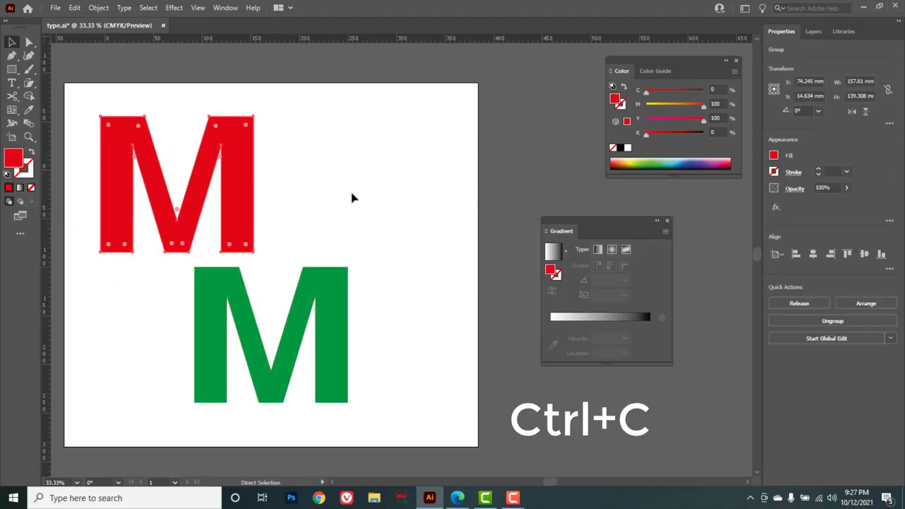
drag(421, 148, 181, 318)
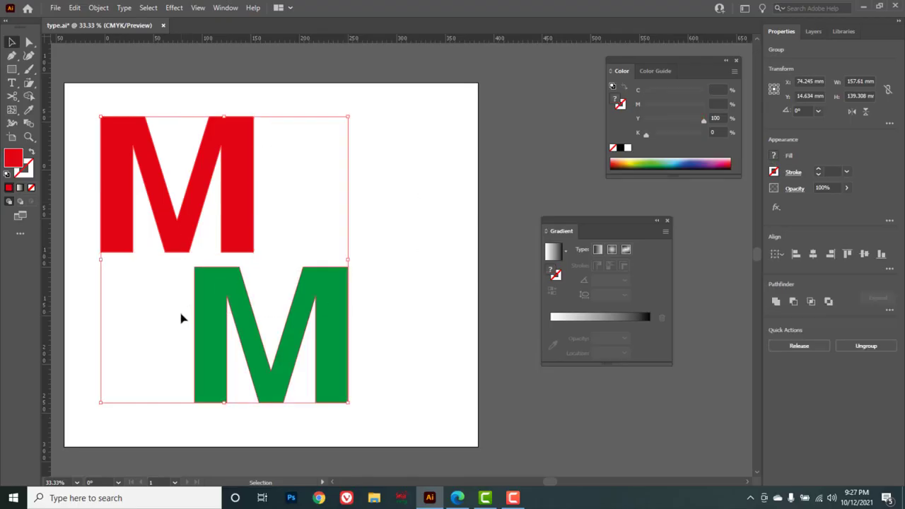
double_click(30, 127)
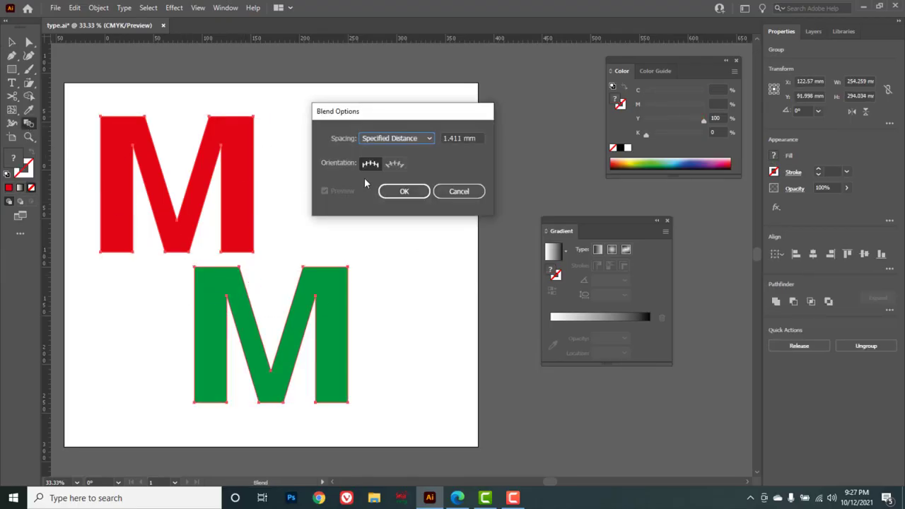
click(404, 192)
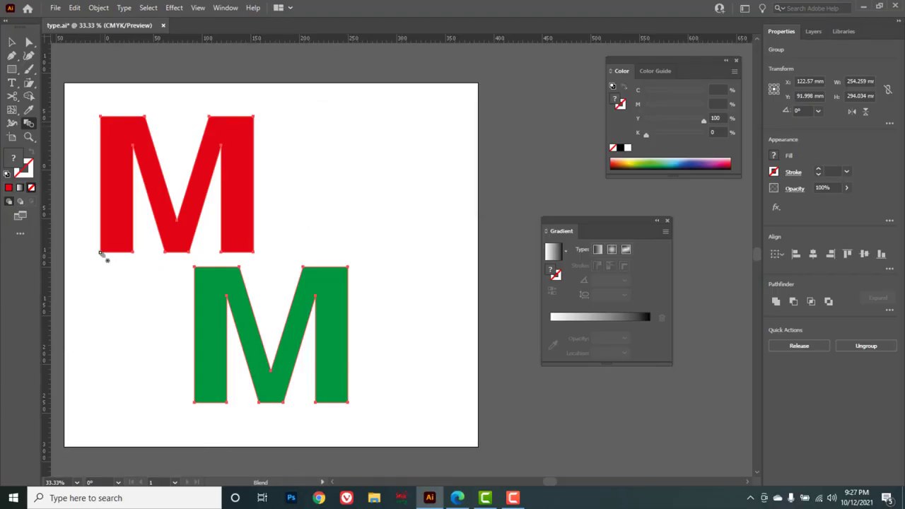
click(195, 402)
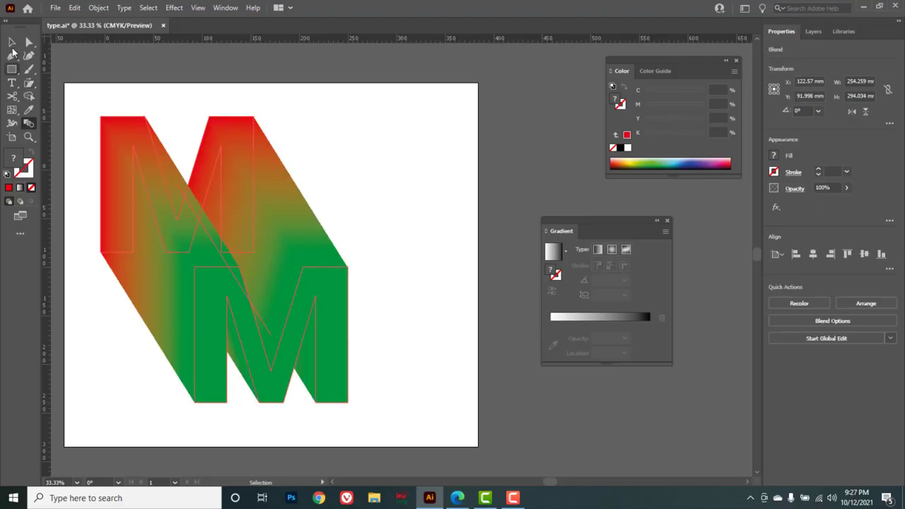
Paste the red M copy in back and bring it to the front above the blend.
click(11, 42)
click(352, 182)
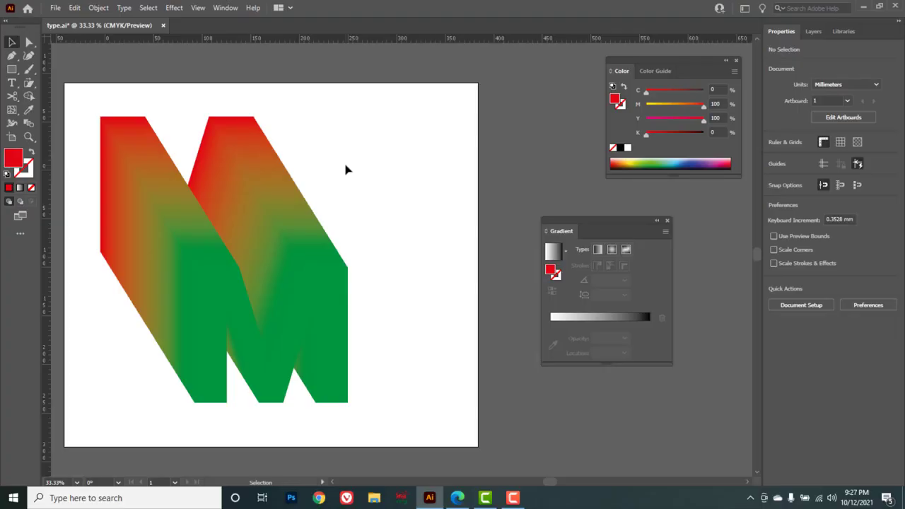
key(ctrl+b)
key(ctrl+b)
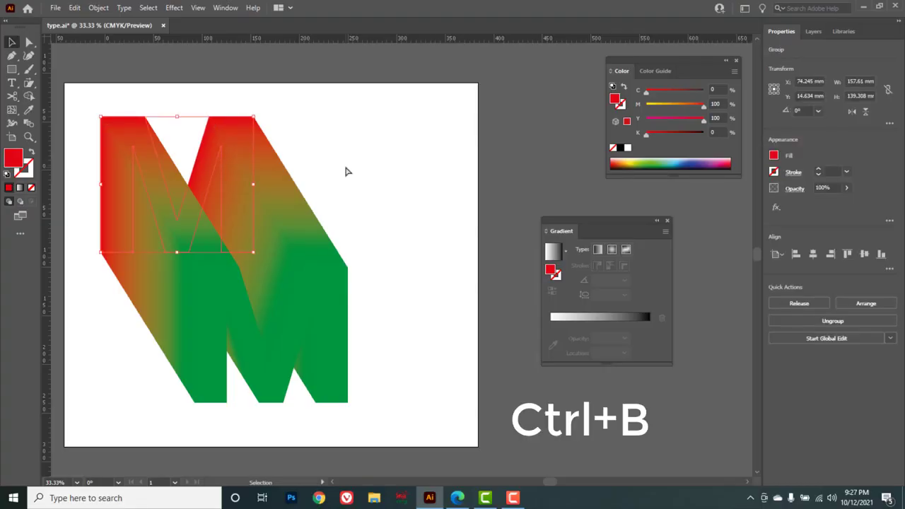
right_click(243, 153)
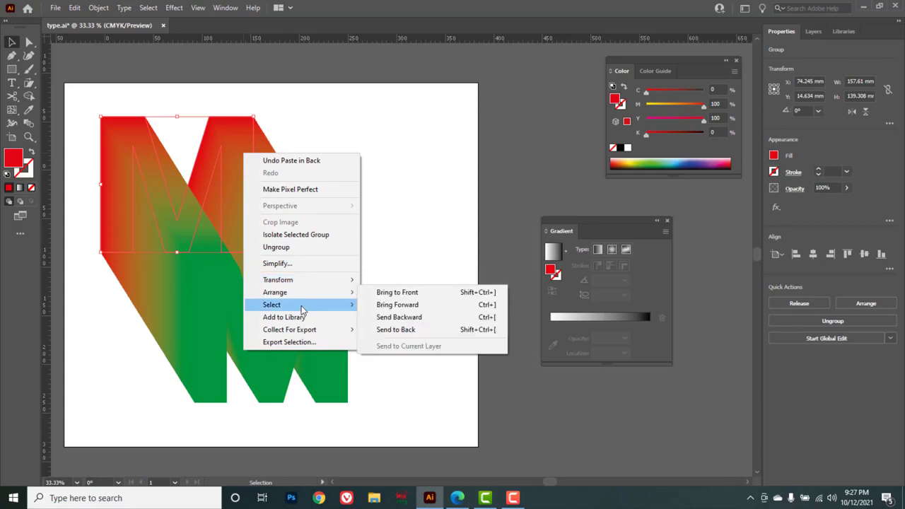
mouse_move(301, 296)
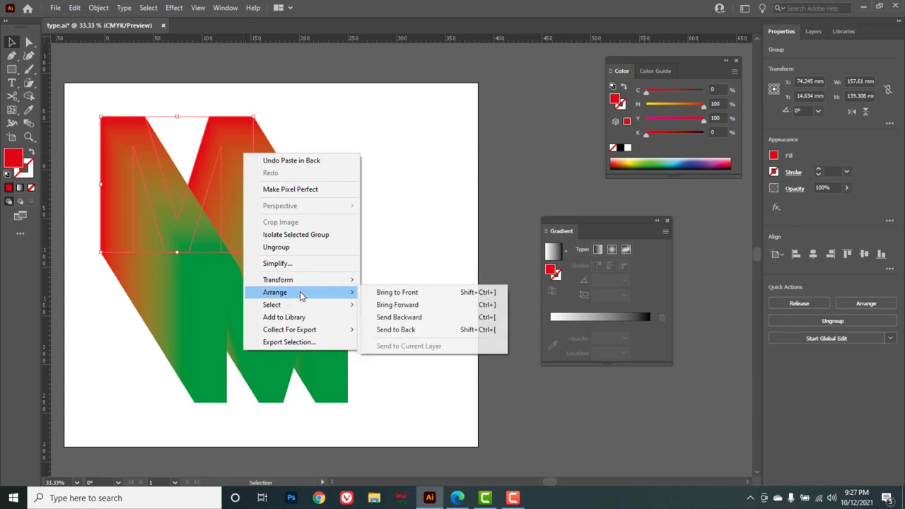
click(396, 294)
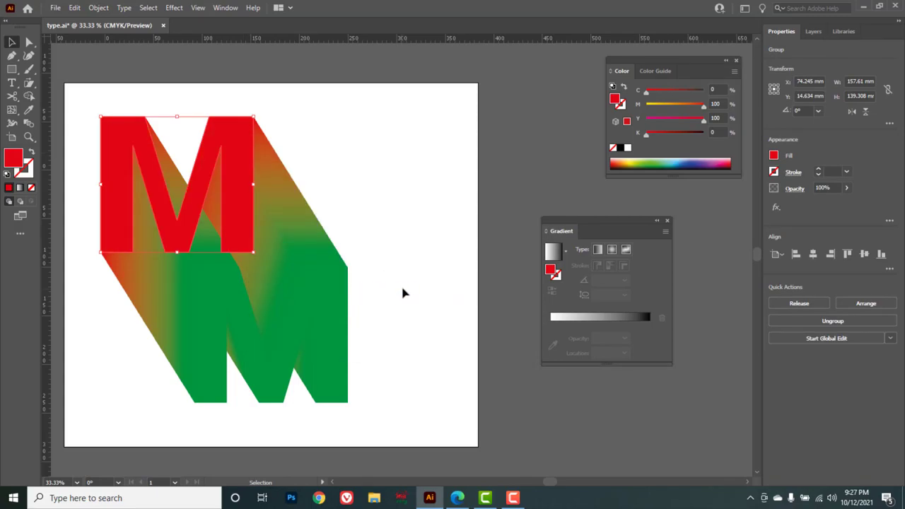
click(416, 155)
key(w)
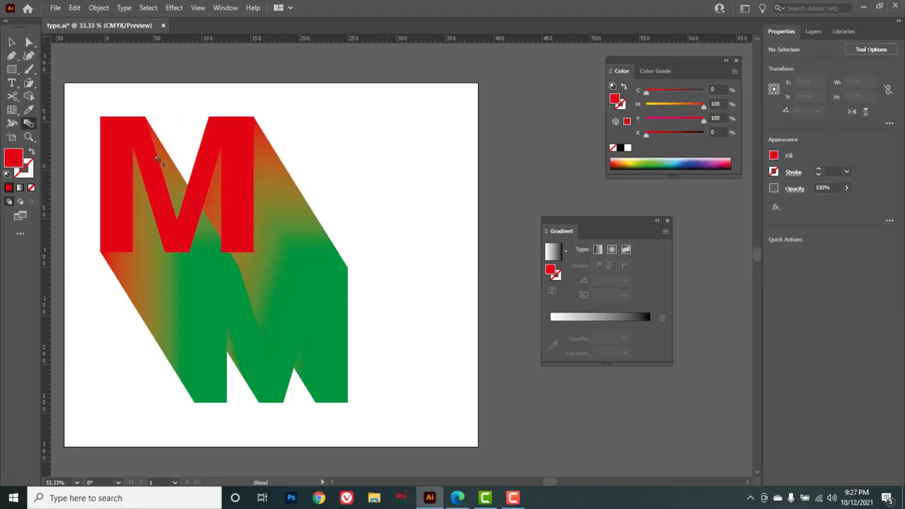
Resize the artboard with the Artboard tool to about 545 × 346 mm around the blended letters.
click(13, 138)
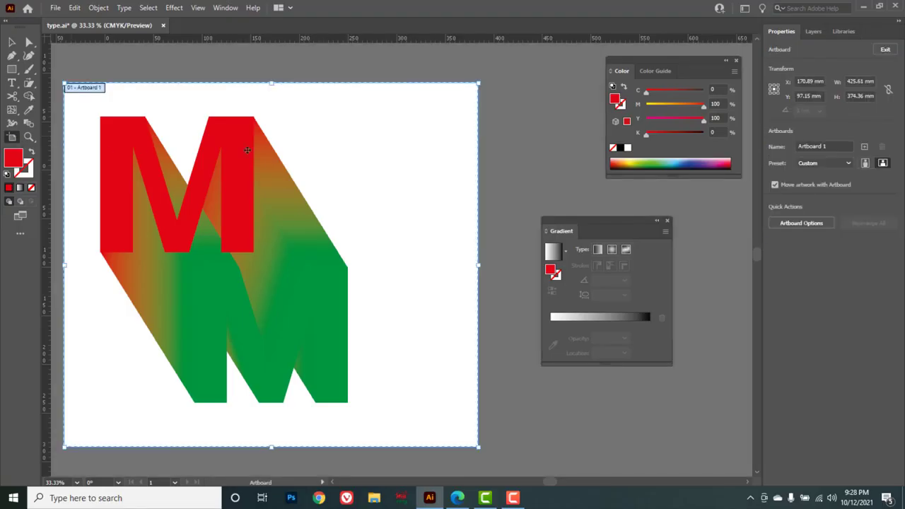
drag(479, 265, 415, 125)
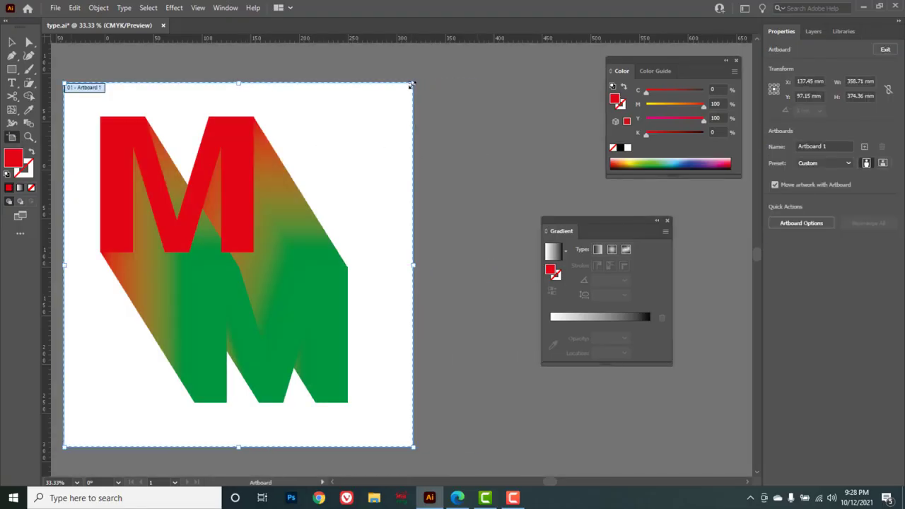
drag(412, 84, 604, 92)
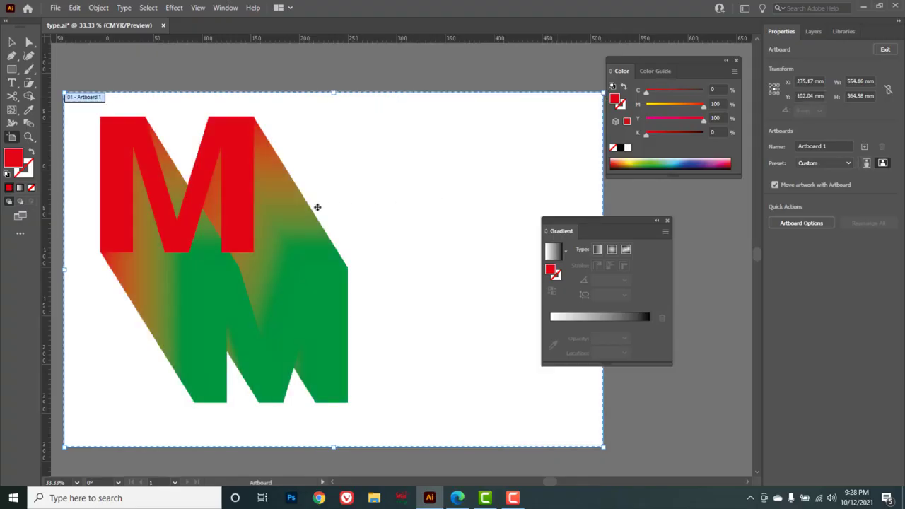
drag(85, 444, 204, 427)
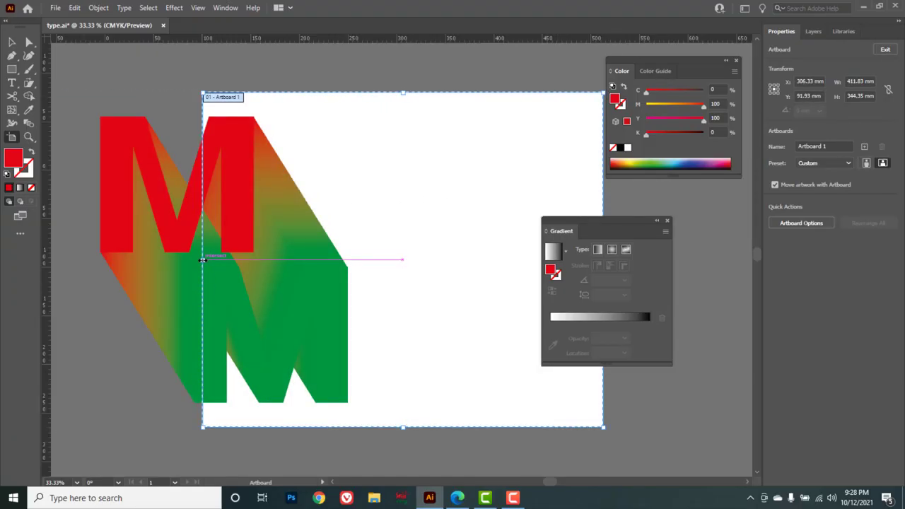
drag(202, 260, 73, 259)
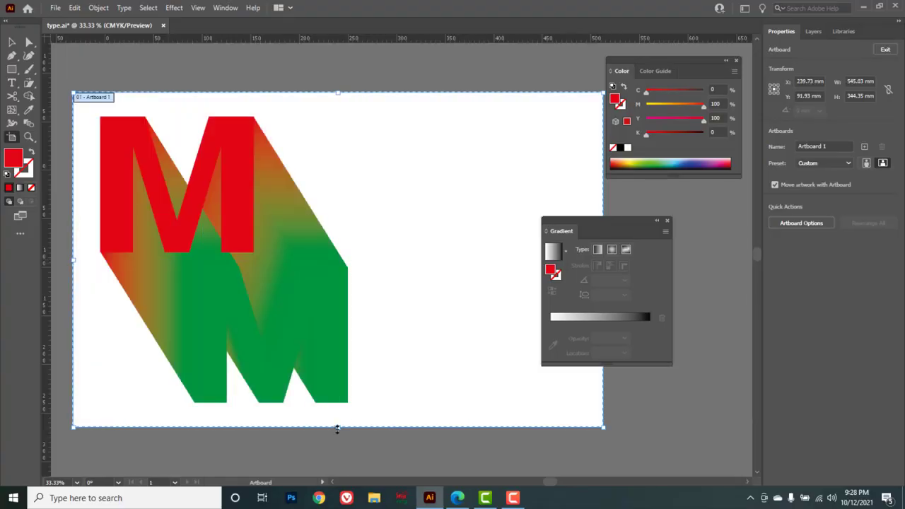
mouse_move(337, 429)
mouse_down()
mouse_move(338, 298)
mouse_move(335, 428)
mouse_up()
drag(419, 371, 421, 367)
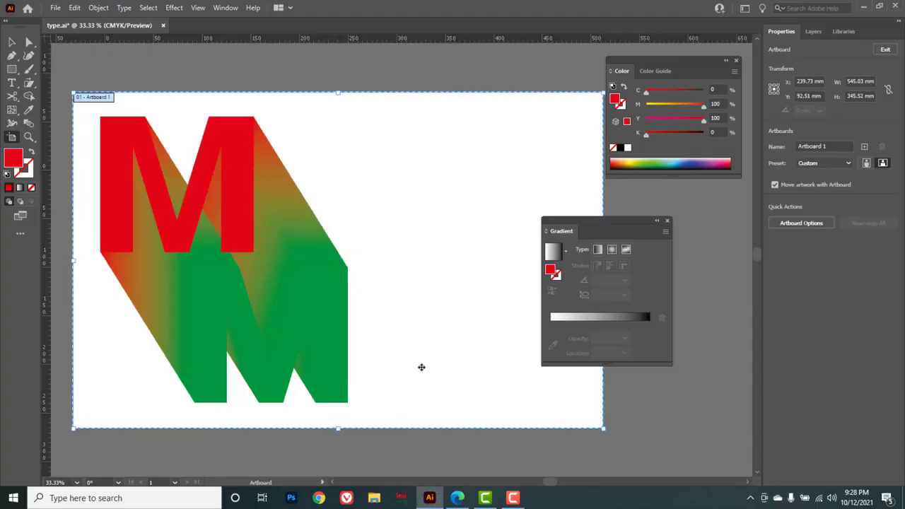
Zoom in and back out on the blended letters with the Zoom tool.
click(196, 64)
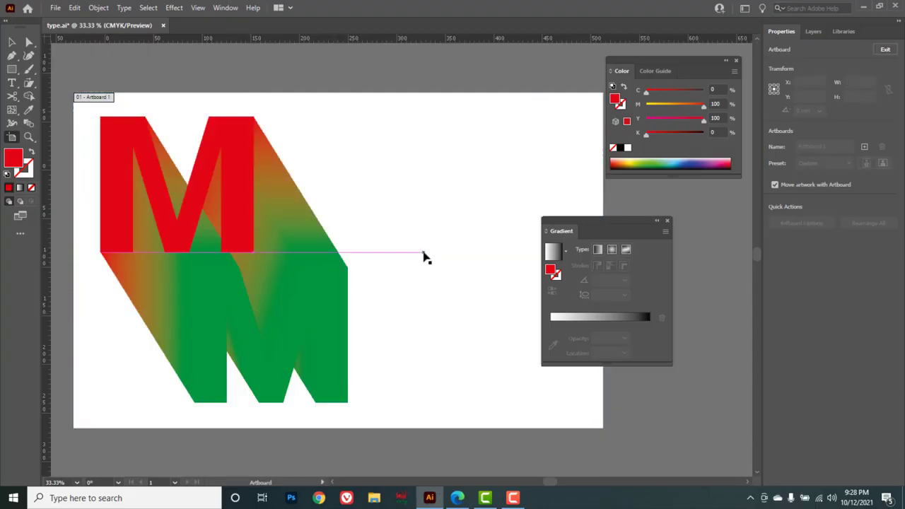
click(30, 140)
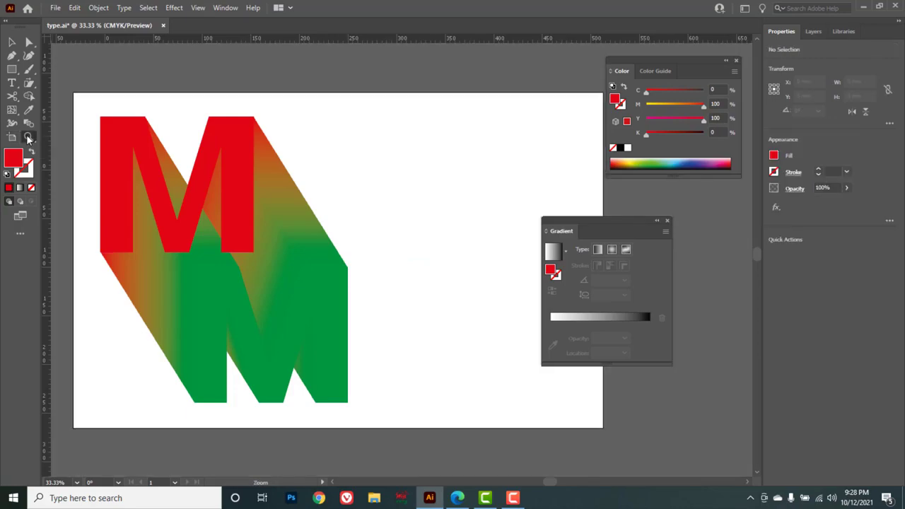
drag(28, 139, 79, 138)
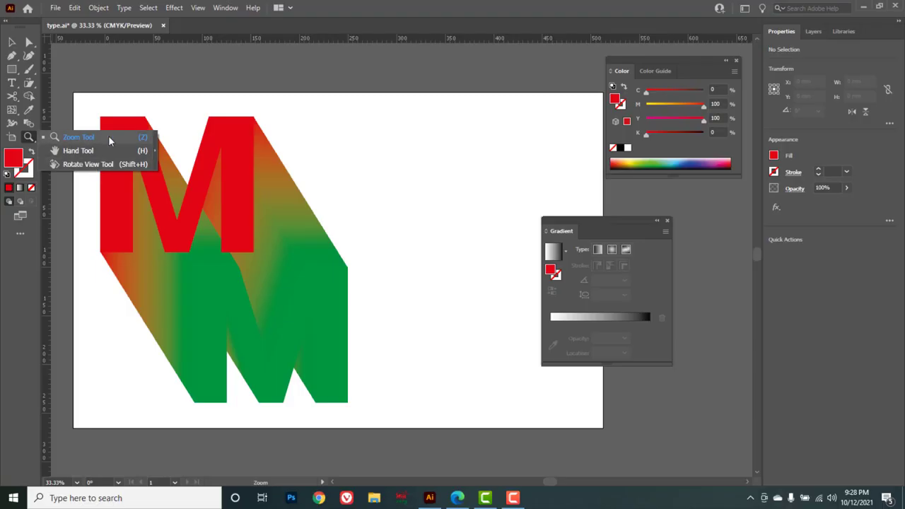
click(110, 141)
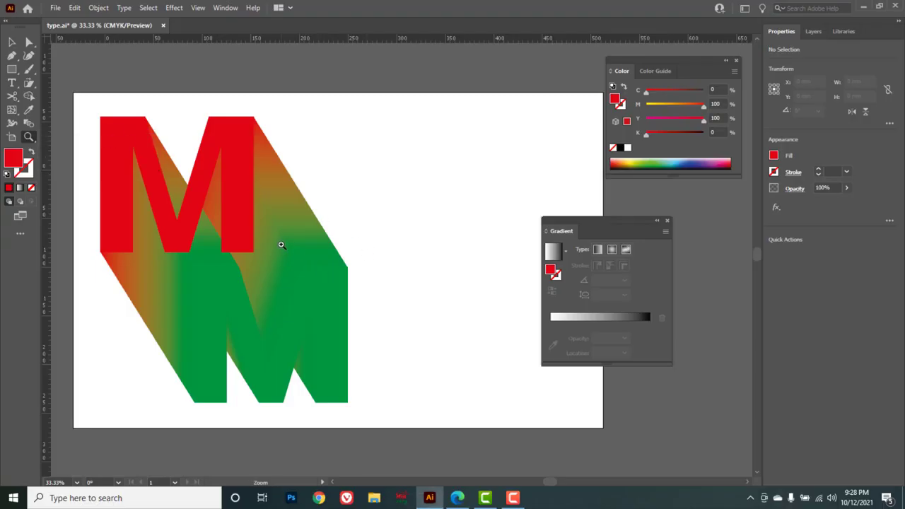
click(309, 247)
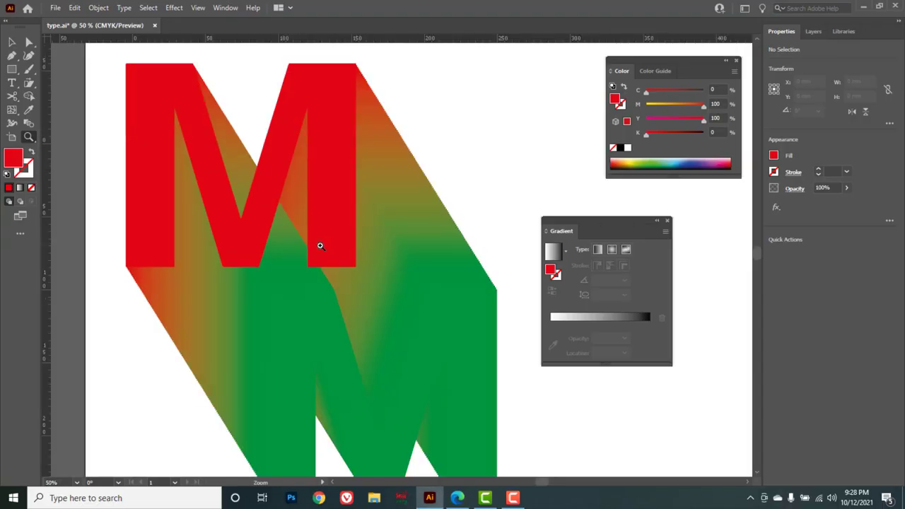
click(397, 222)
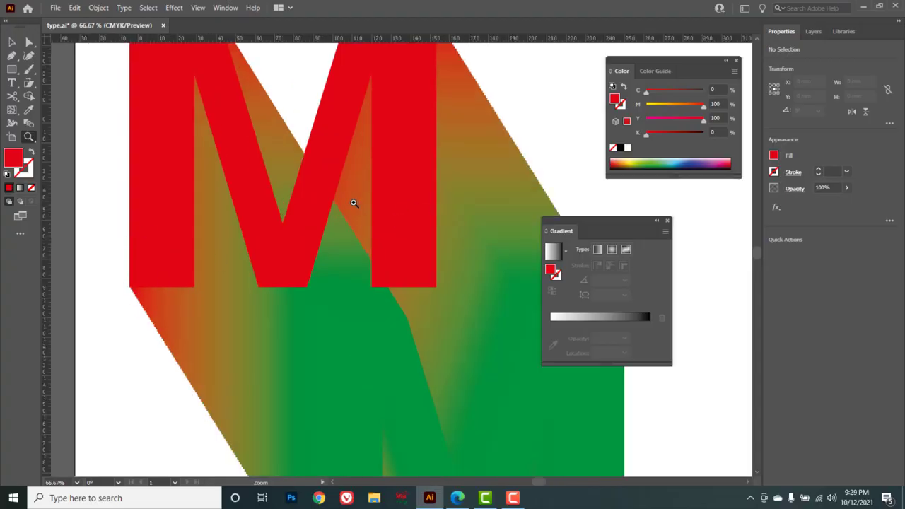
key(alt)
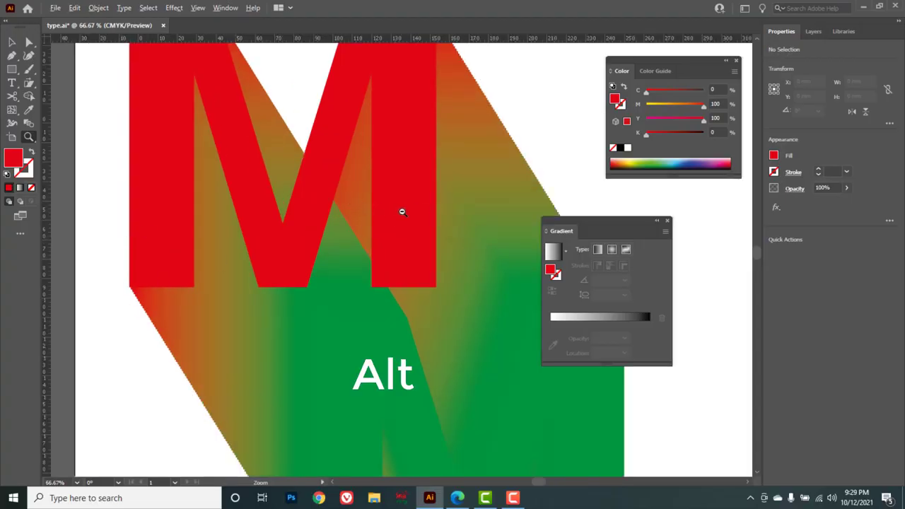
alt+click(402, 211)
alt+click(402, 211)
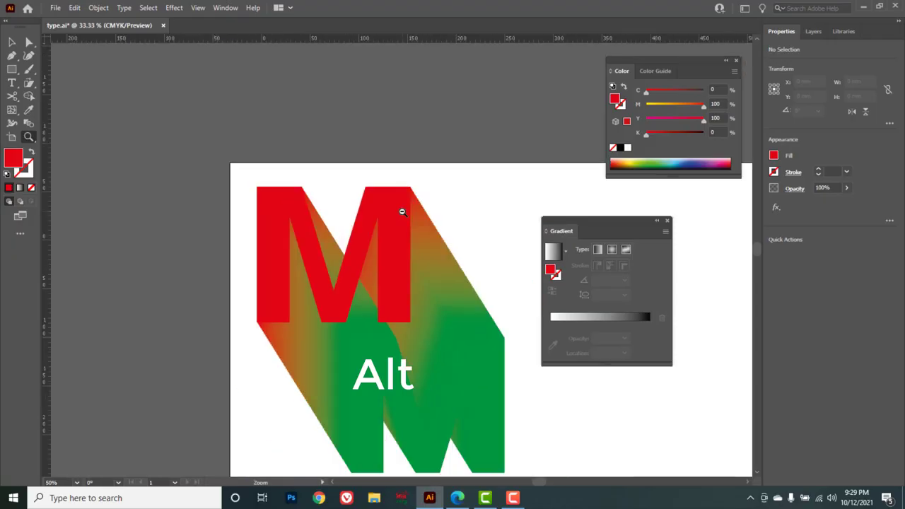
alt+click(402, 211)
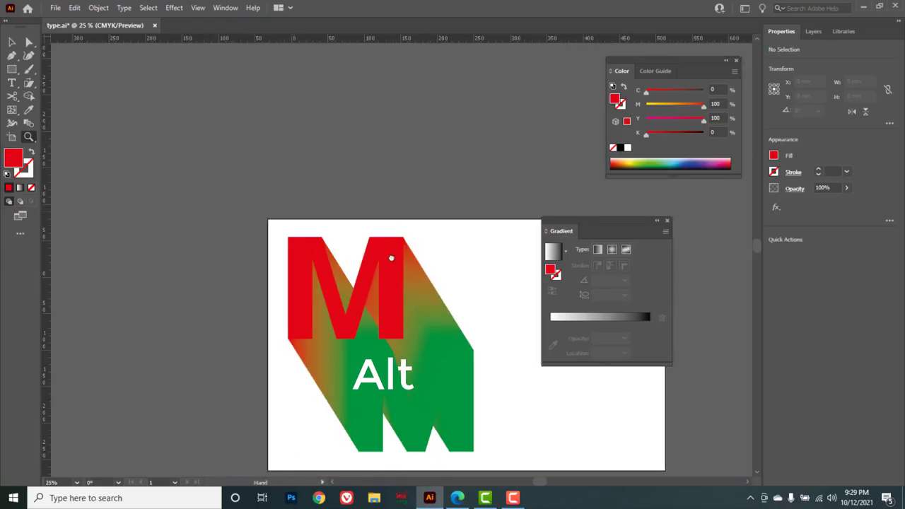
drag(389, 259, 342, 227)
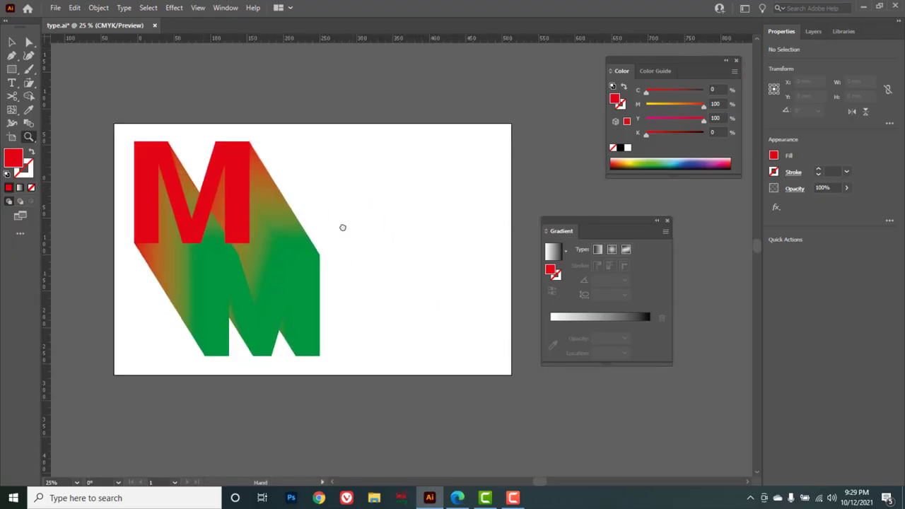
Pan the canvas with the Hand tool and rotate the view slightly with the Rotate View tool.
click(30, 138)
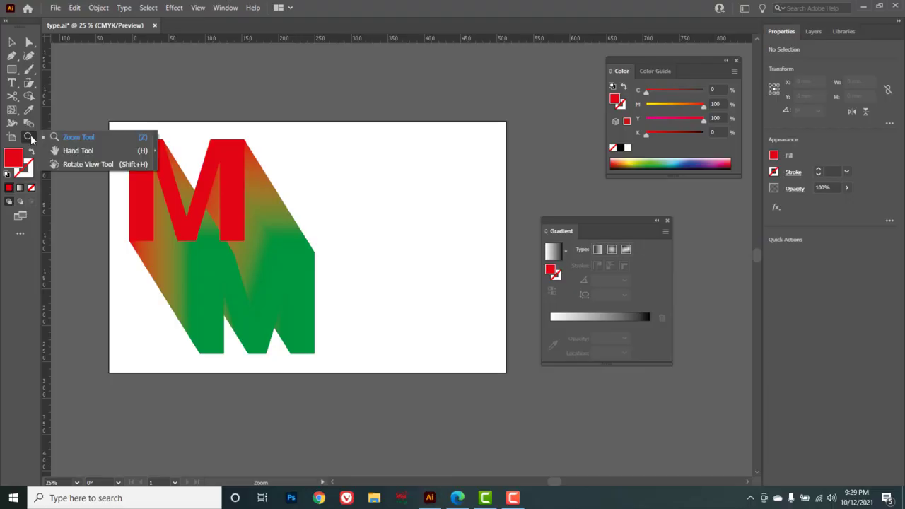
click(76, 150)
drag(378, 220, 333, 335)
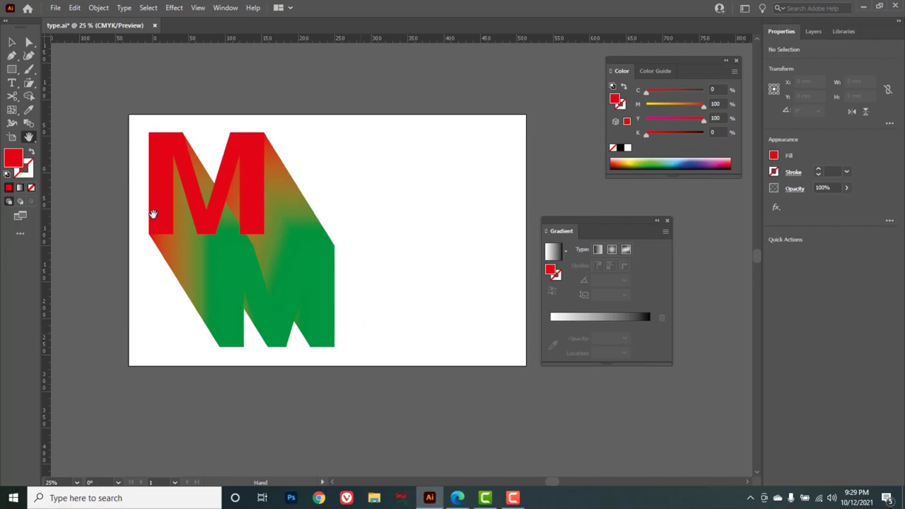
right_click(28, 140)
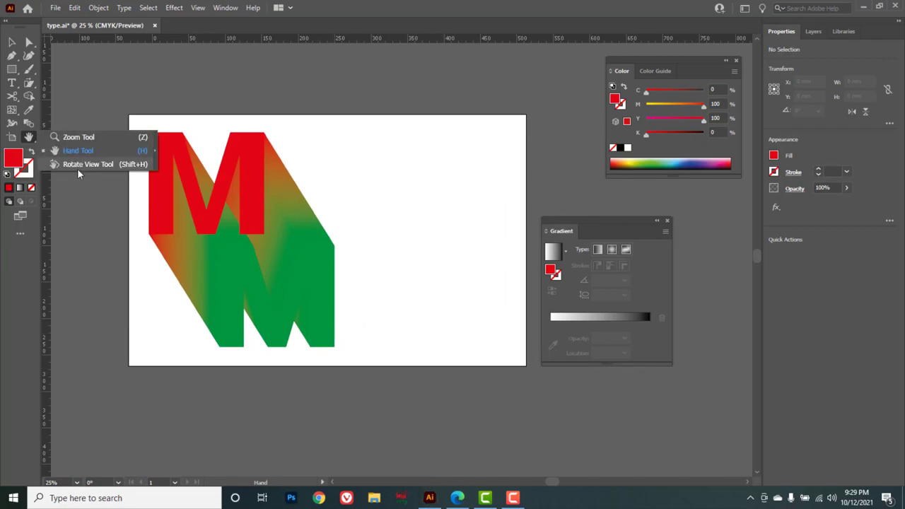
click(78, 165)
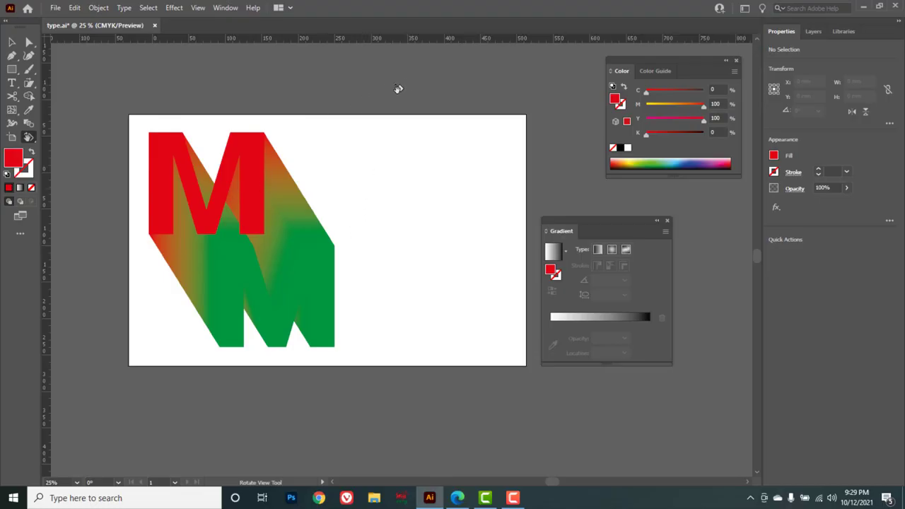
drag(454, 127, 404, 160)
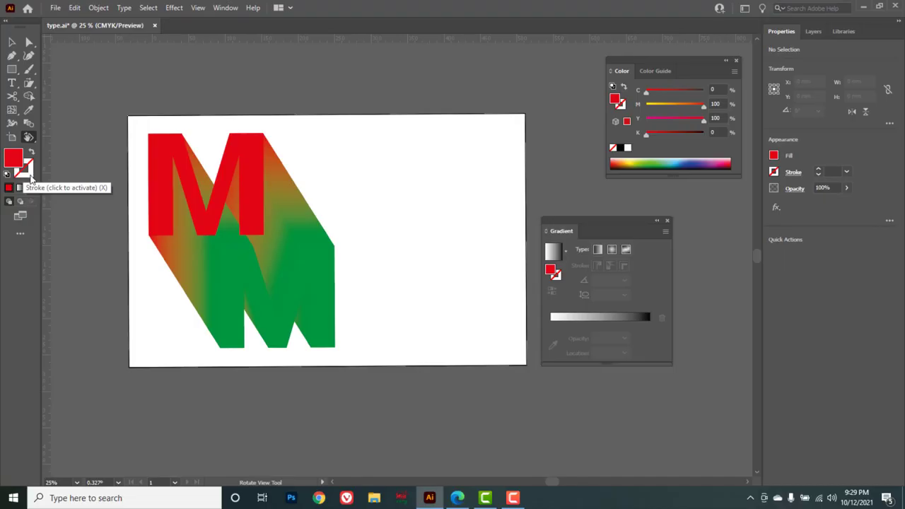
Select both blended M letters and delete them.
click(11, 42)
drag(101, 110, 392, 335)
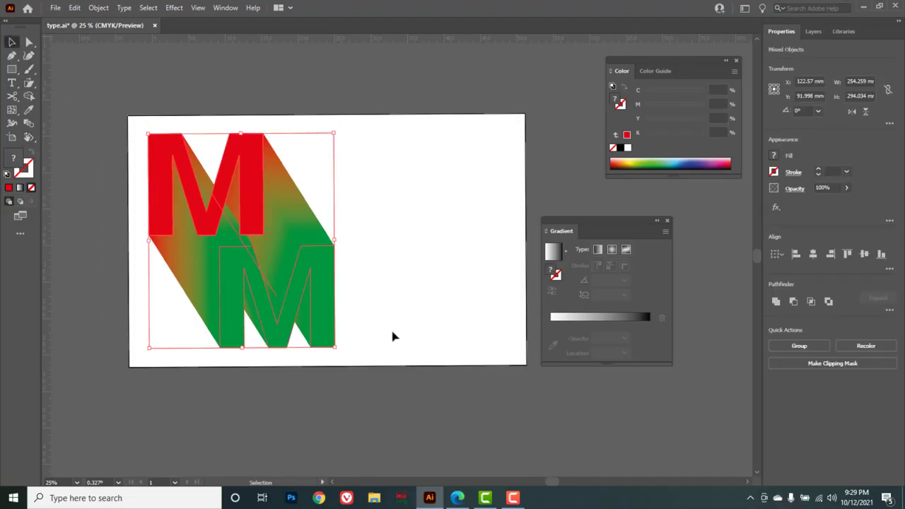
key(Delete)
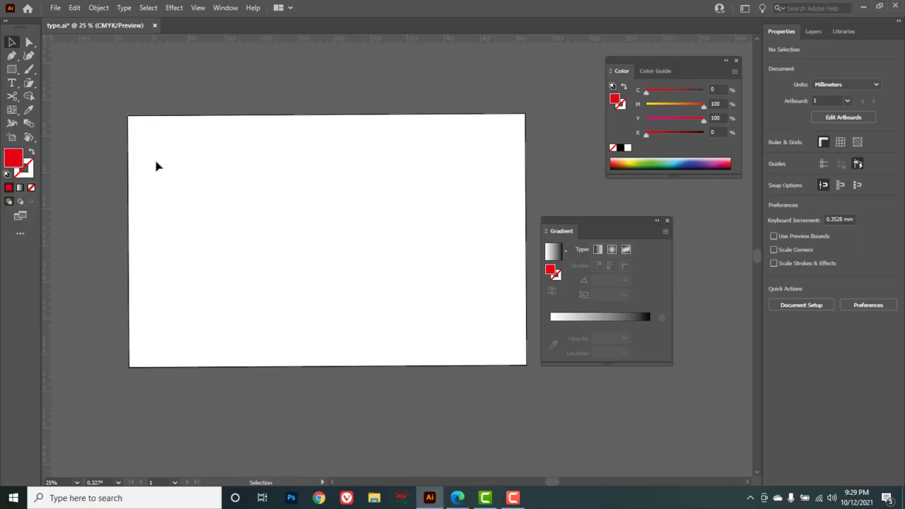
Draw a rectangle about 200 × 166 mm with the Rectangle tool on the artboard.
click(13, 71)
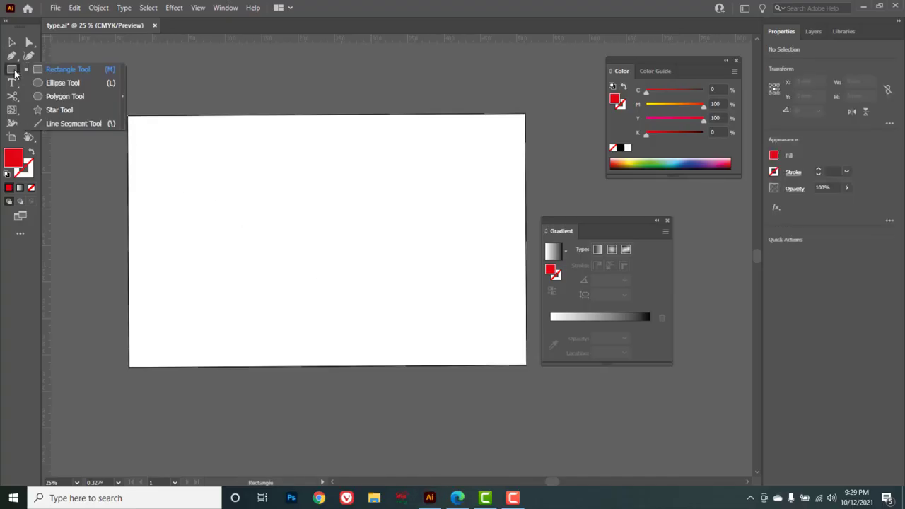
click(49, 68)
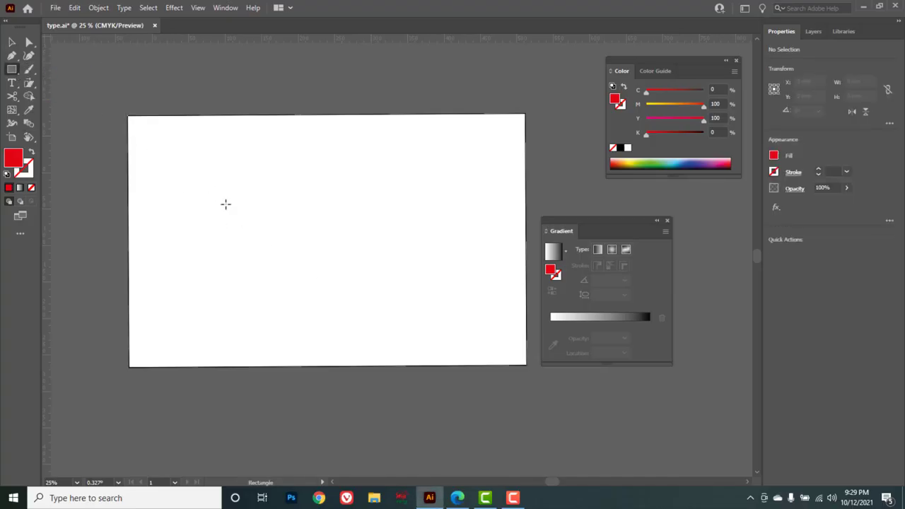
drag(207, 186, 354, 306)
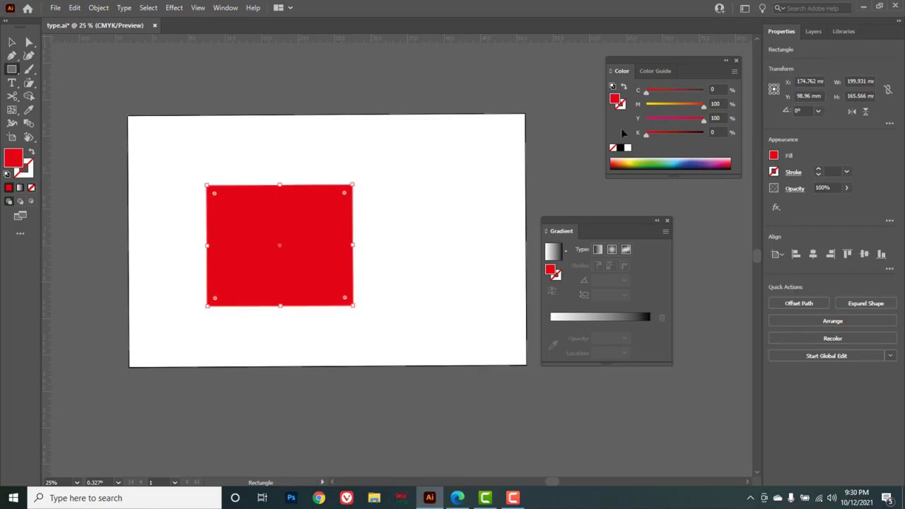
Set the rectangle's fill to None.
mouse_move(700, 105)
mouse_down()
mouse_move(647, 105)
mouse_move(704, 90)
mouse_up()
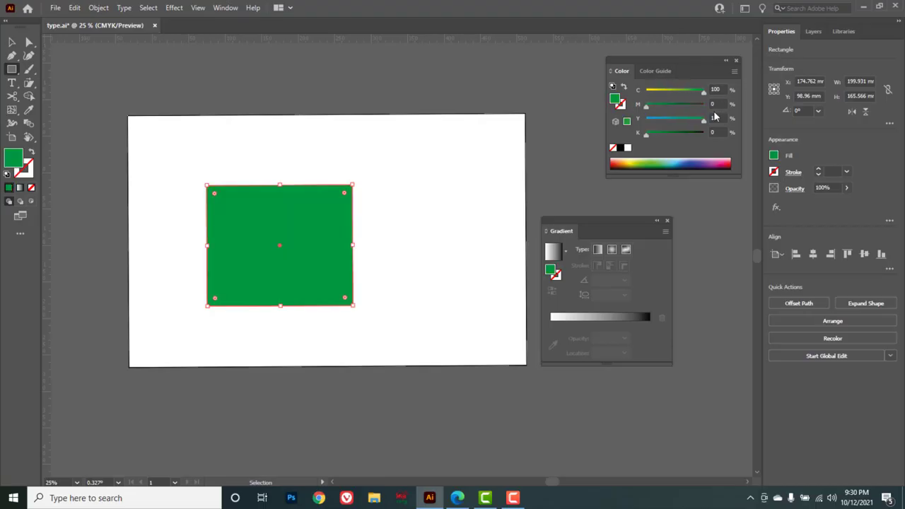
click(612, 149)
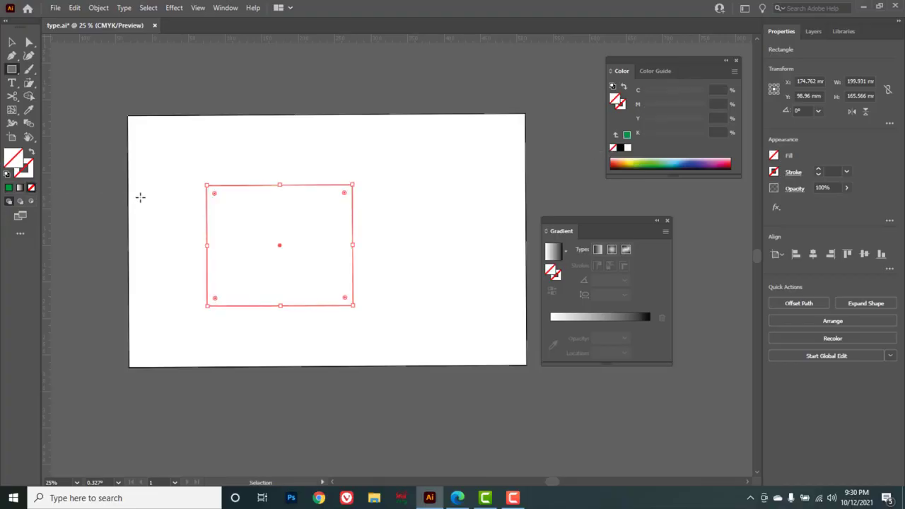
key(ctrl+z)
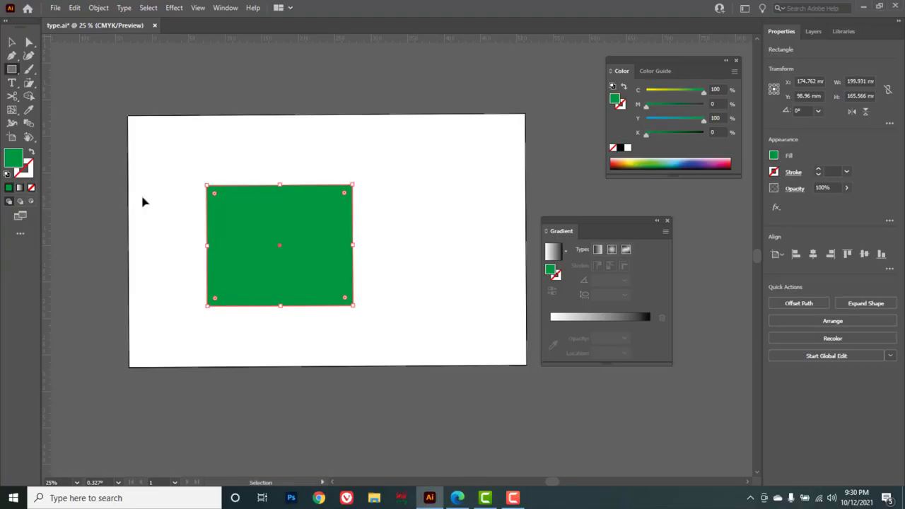
click(32, 188)
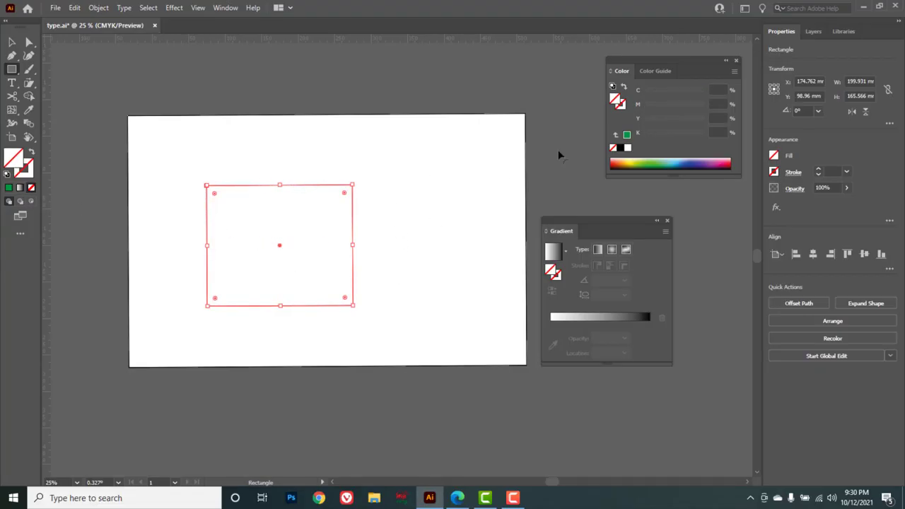
Give the rectangle a black stroke and set its stroke weight to 5 pt.
click(623, 105)
click(620, 147)
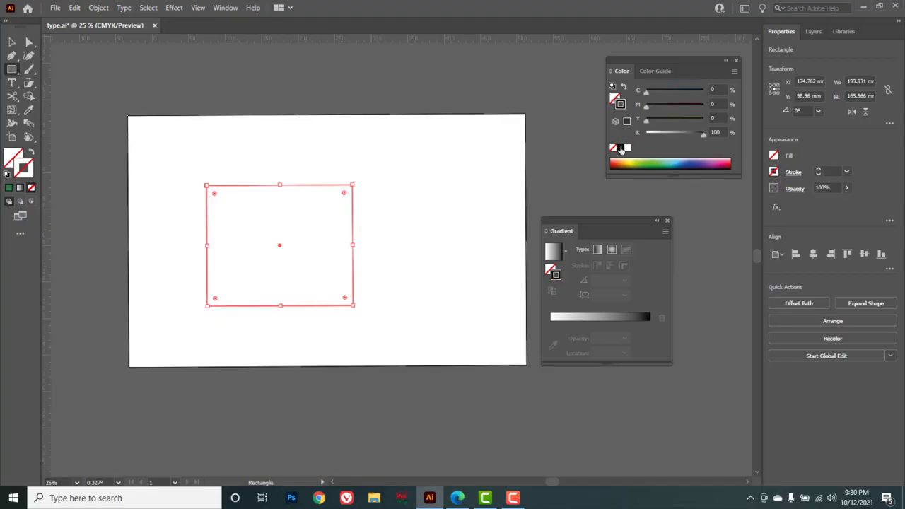
click(14, 41)
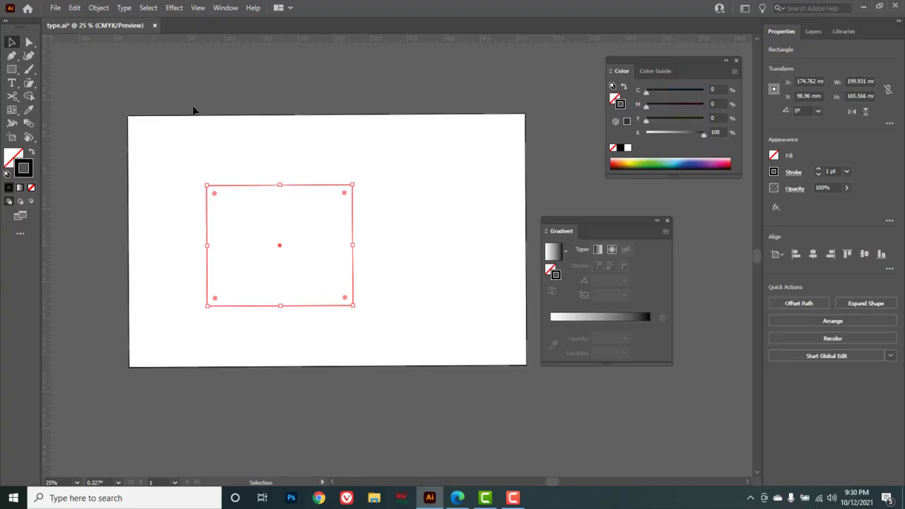
click(377, 191)
drag(247, 158, 311, 225)
click(819, 170)
click(819, 170)
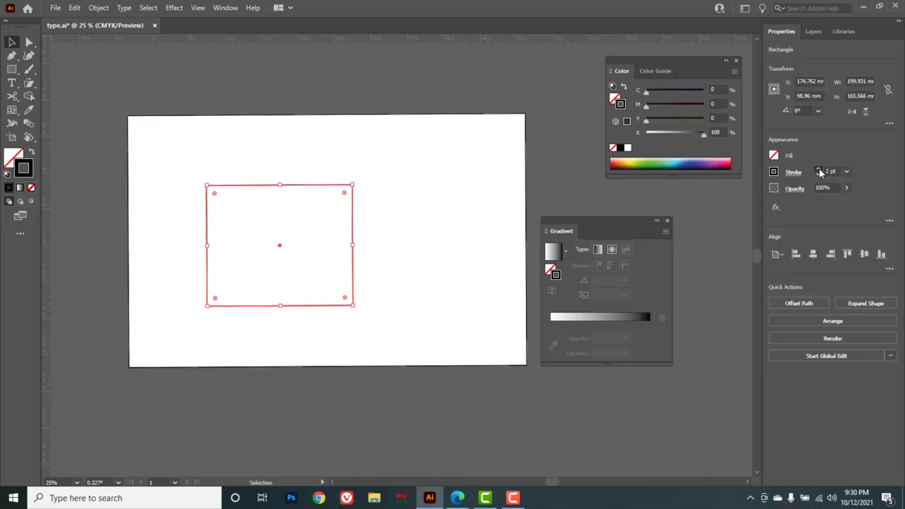
click(819, 169)
click(819, 170)
click(819, 170)
click(819, 169)
click(819, 170)
click(819, 170)
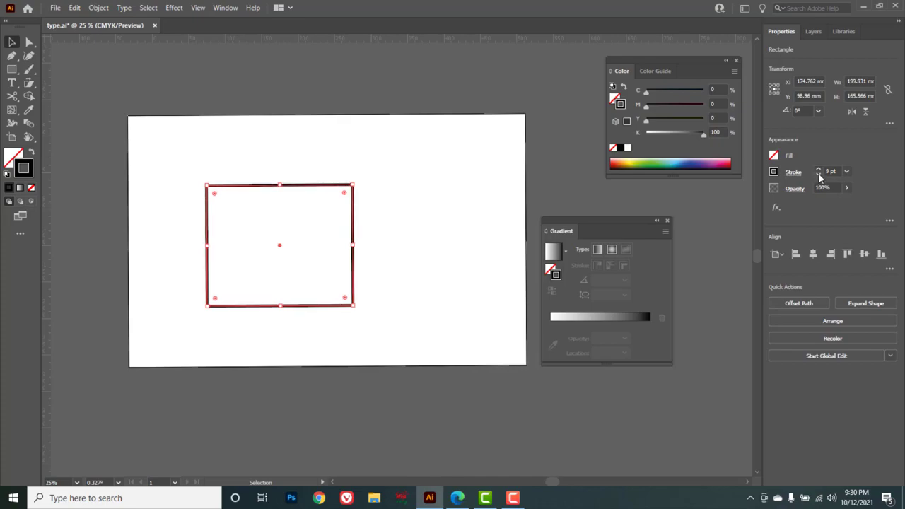
click(819, 174)
click(819, 174)
click(819, 174)
click(819, 174)
click(418, 205)
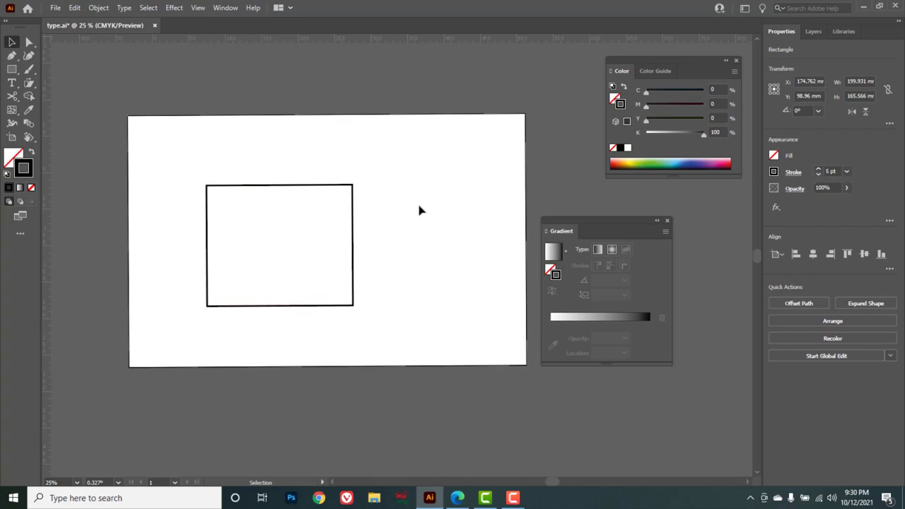
Lower the rectangle's opacity to 37%.
drag(419, 218, 289, 246)
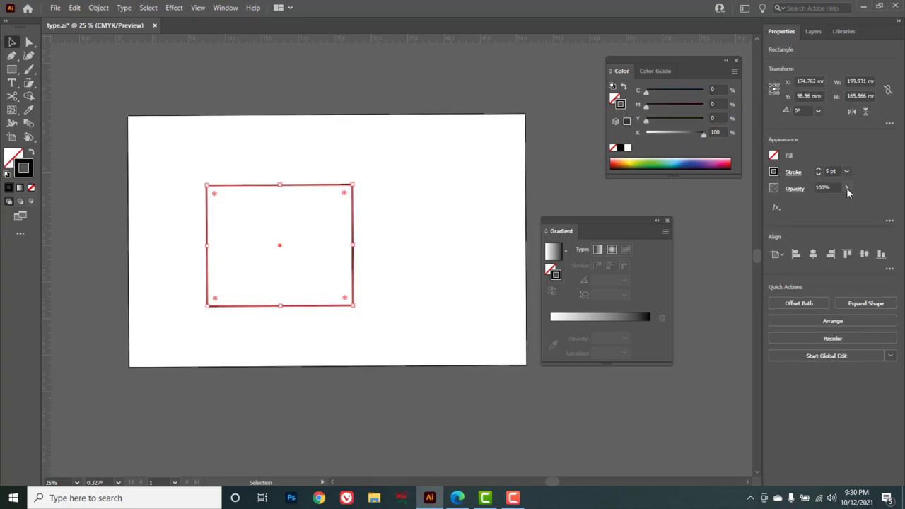
click(847, 188)
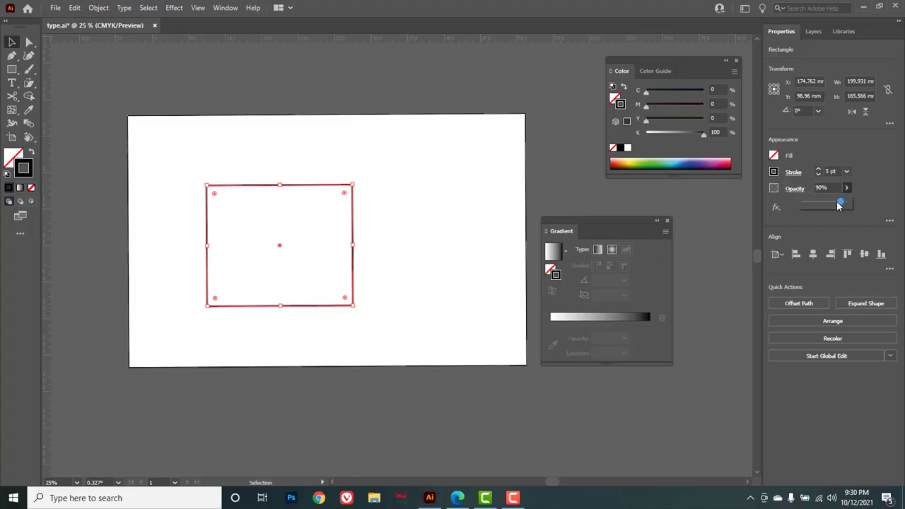
click(424, 213)
drag(425, 213, 319, 247)
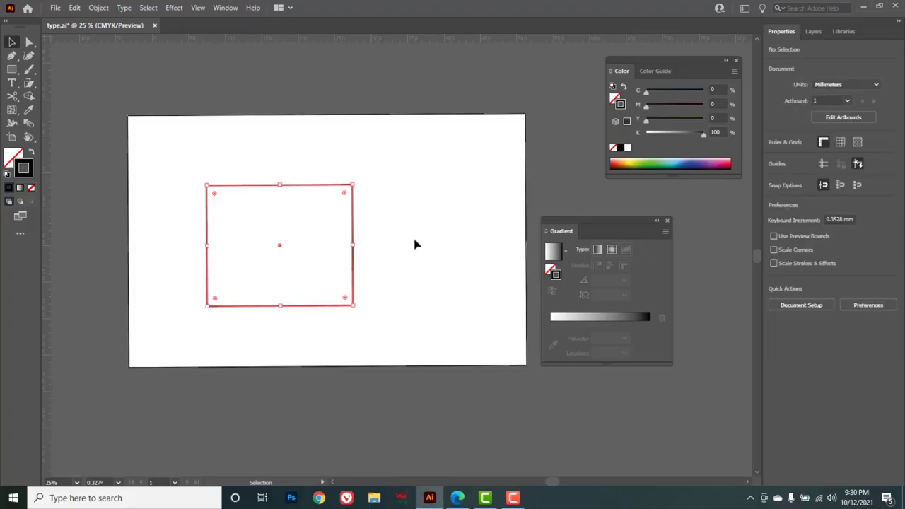
click(849, 188)
drag(836, 202, 819, 202)
click(449, 250)
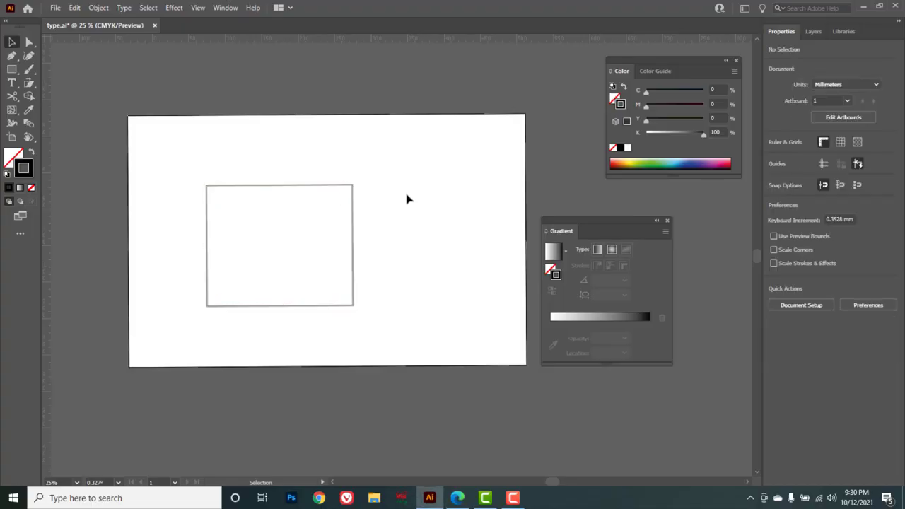
drag(407, 200, 290, 239)
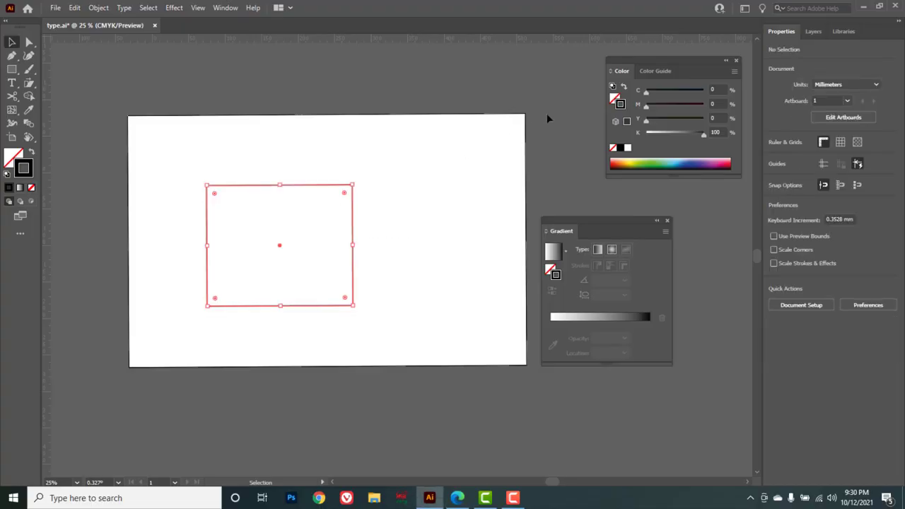
Fill the rectangle with a green color picked from the color spectrum.
click(614, 97)
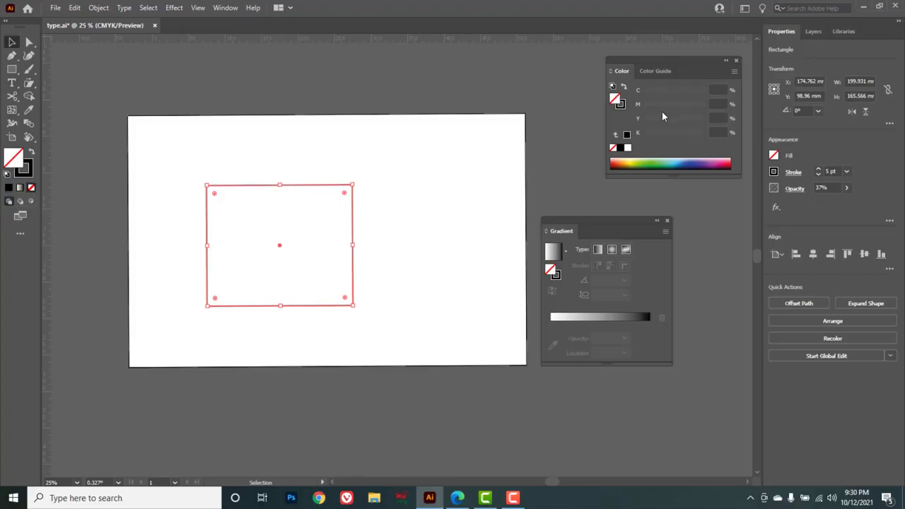
click(633, 163)
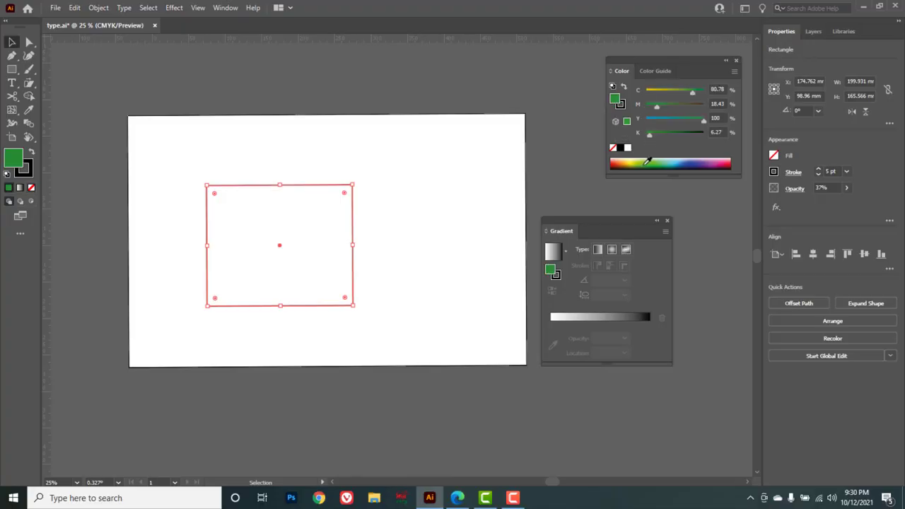
Raise the rectangle's opacity to 100% and deselect it.
click(847, 188)
drag(822, 203, 883, 207)
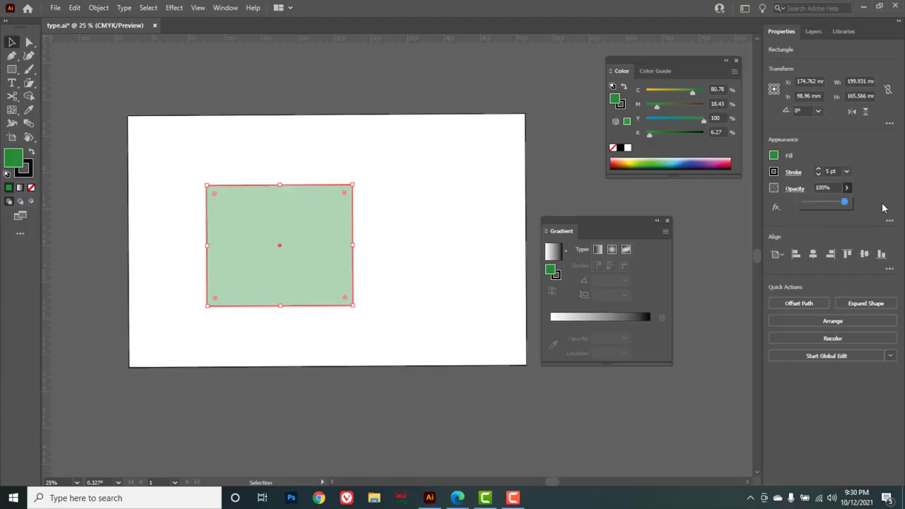
click(359, 204)
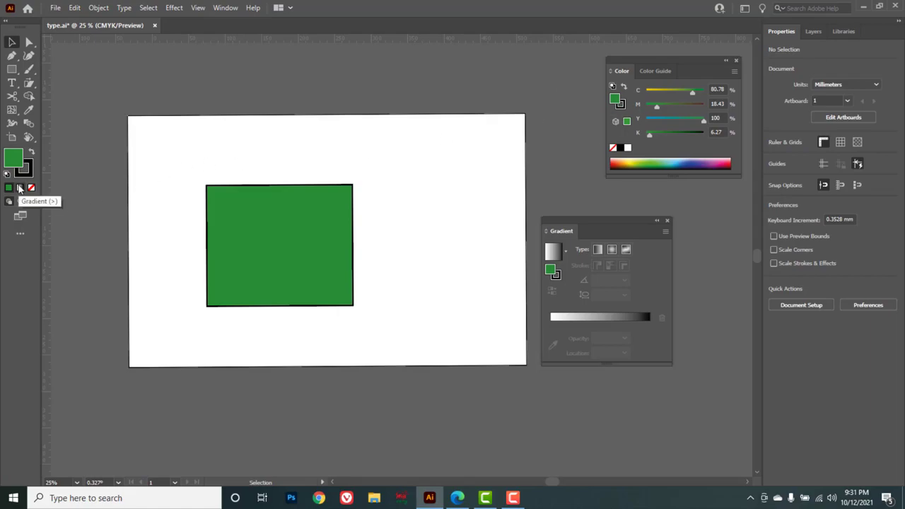
Select the rectangle, switch its fill to None, then restore the solid green color fill.
drag(12, 110, 61, 113)
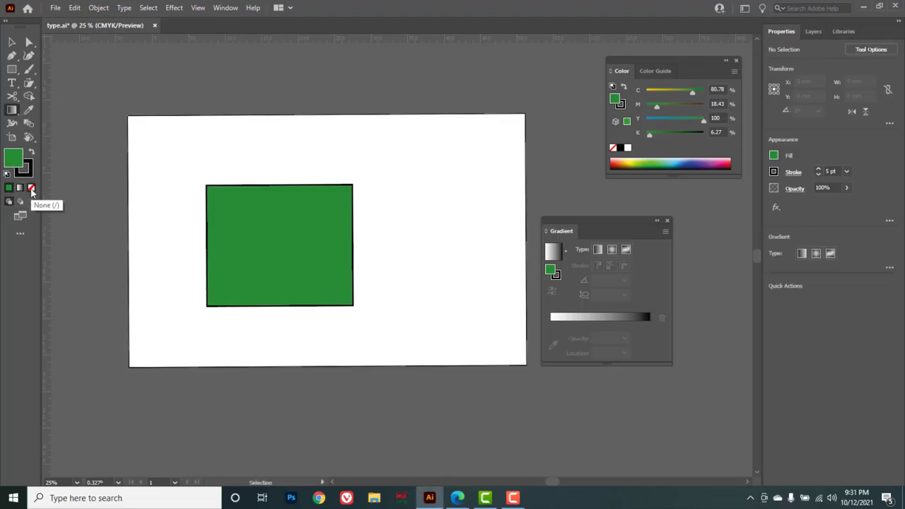
click(11, 42)
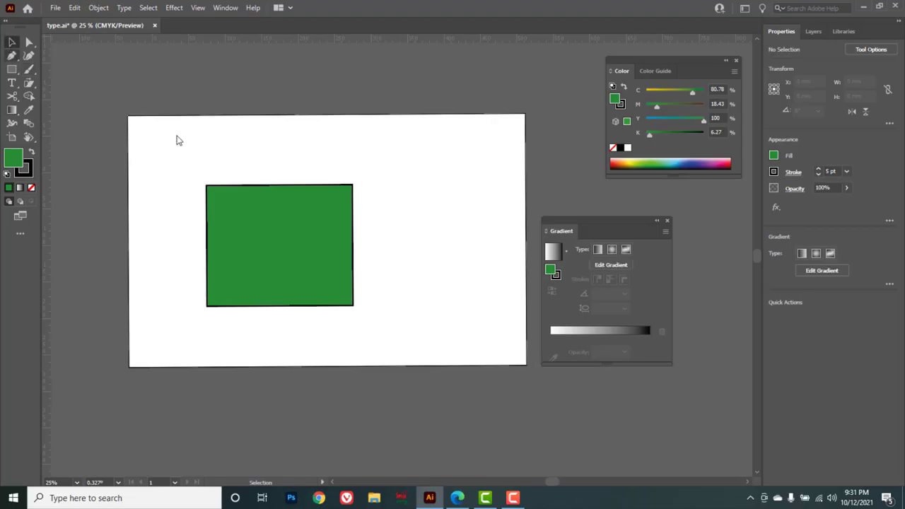
click(269, 232)
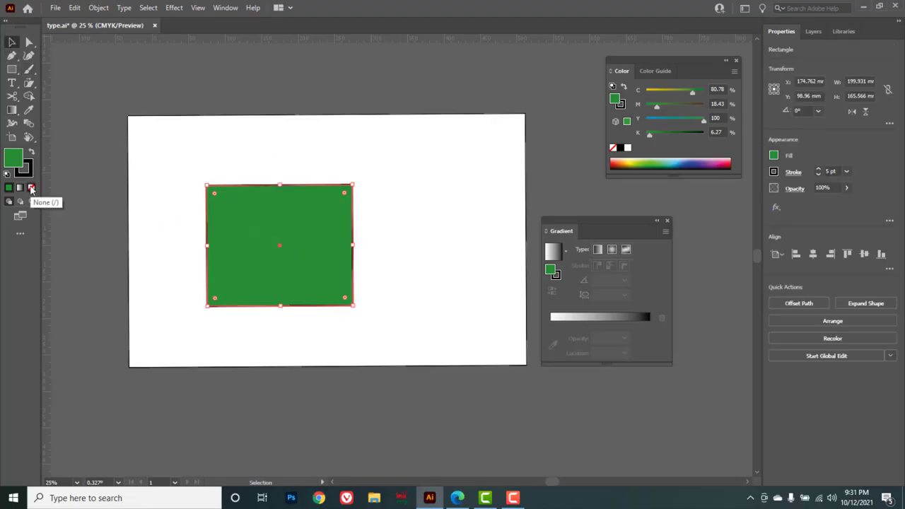
click(31, 188)
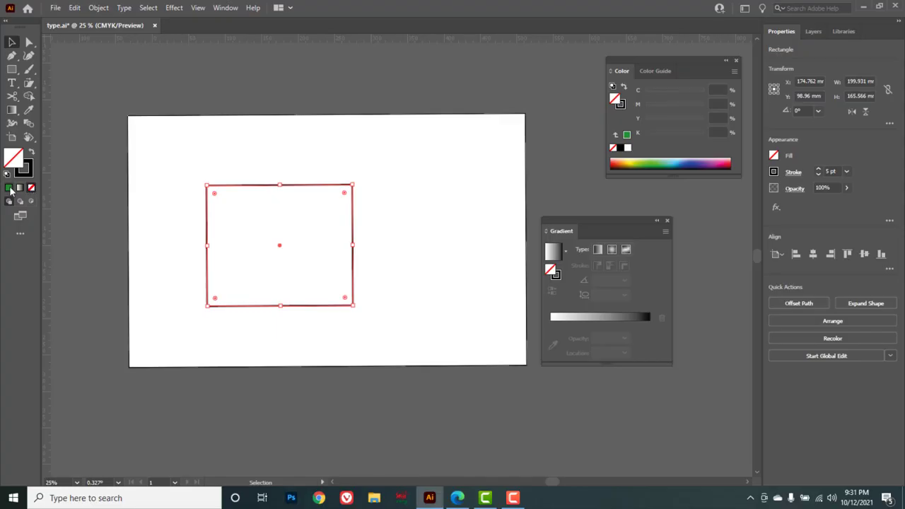
click(8, 187)
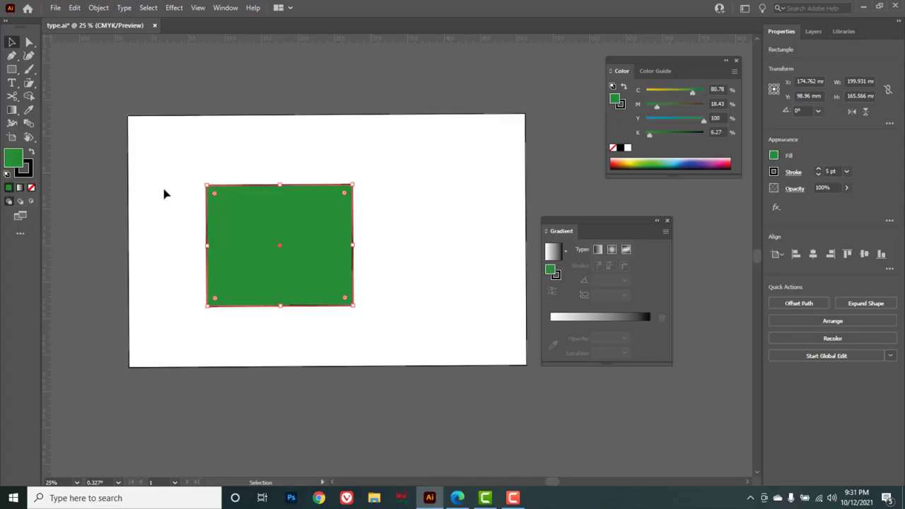